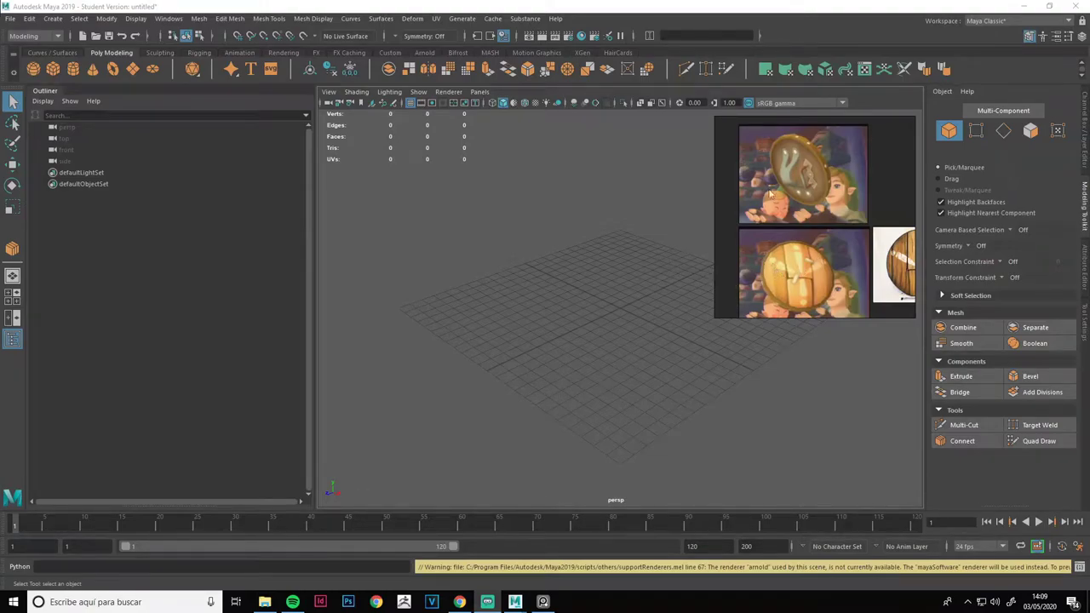
Create a polygon cylinder and raise it above the grid
scroll(798, 286, up, 2)
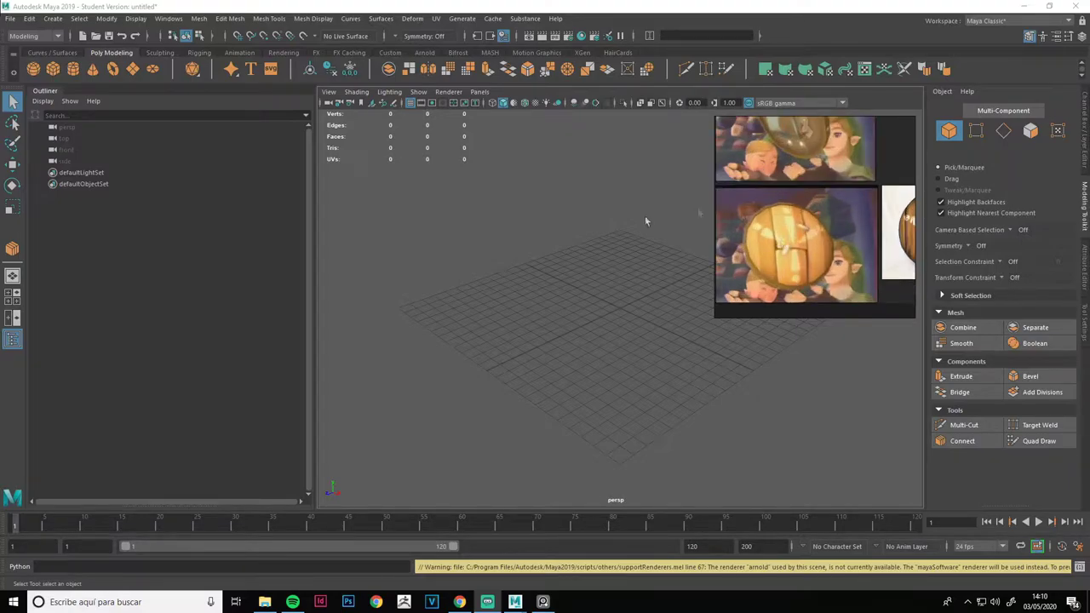
alt+drag(645, 221, 564, 271)
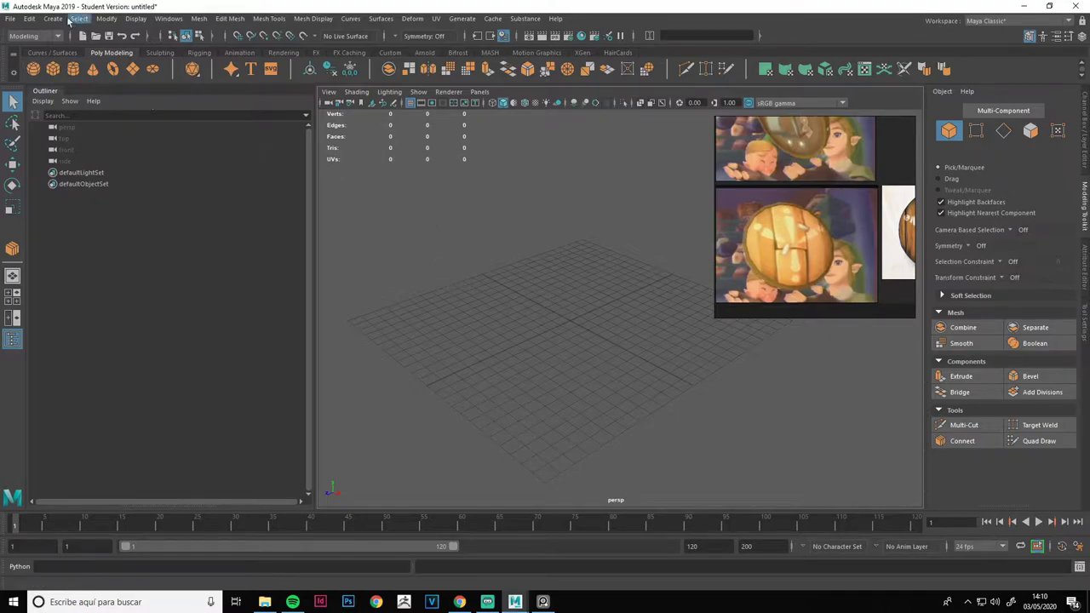
click(74, 67)
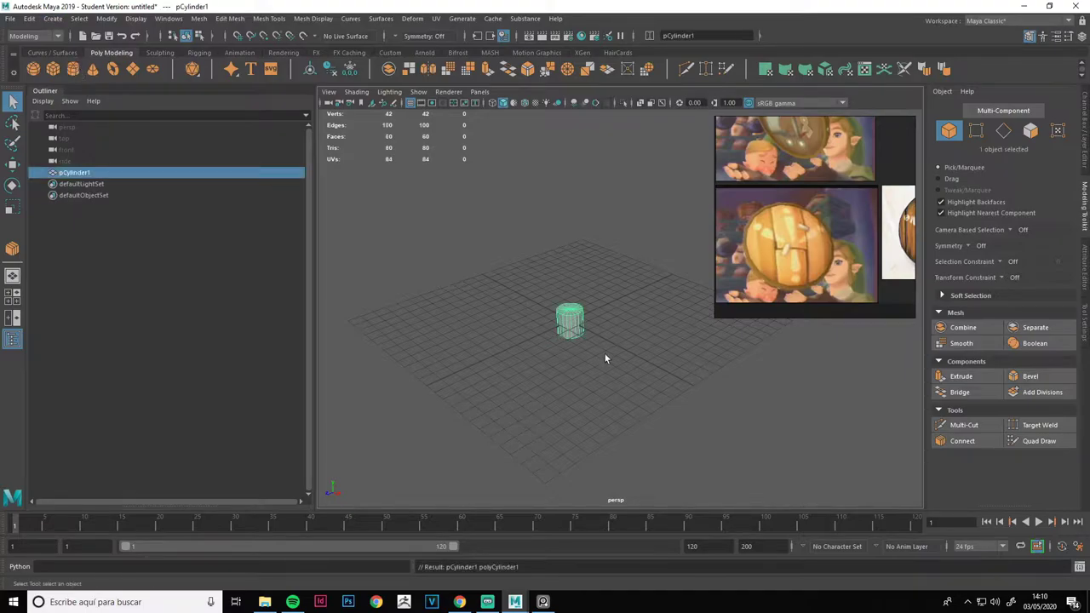
key(w)
drag(562, 311, 560, 207)
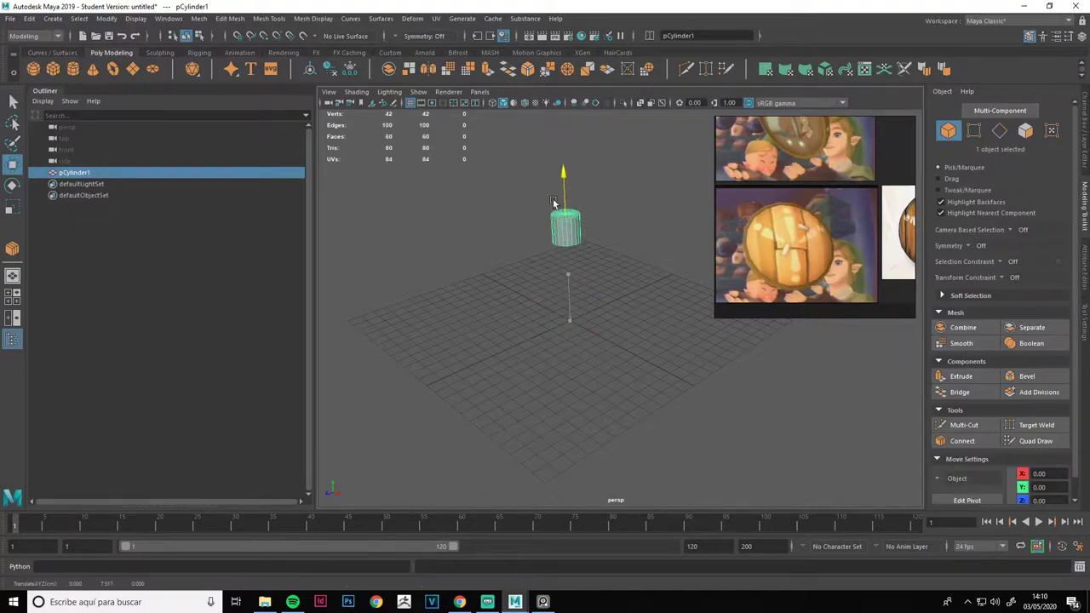
Turn the cylinder onto its side with Rotate Z set exactly to 90
key(e)
mouse_move(588, 194)
mouse_down()
mouse_move(606, 269)
mouse_move(622, 281)
mouse_up()
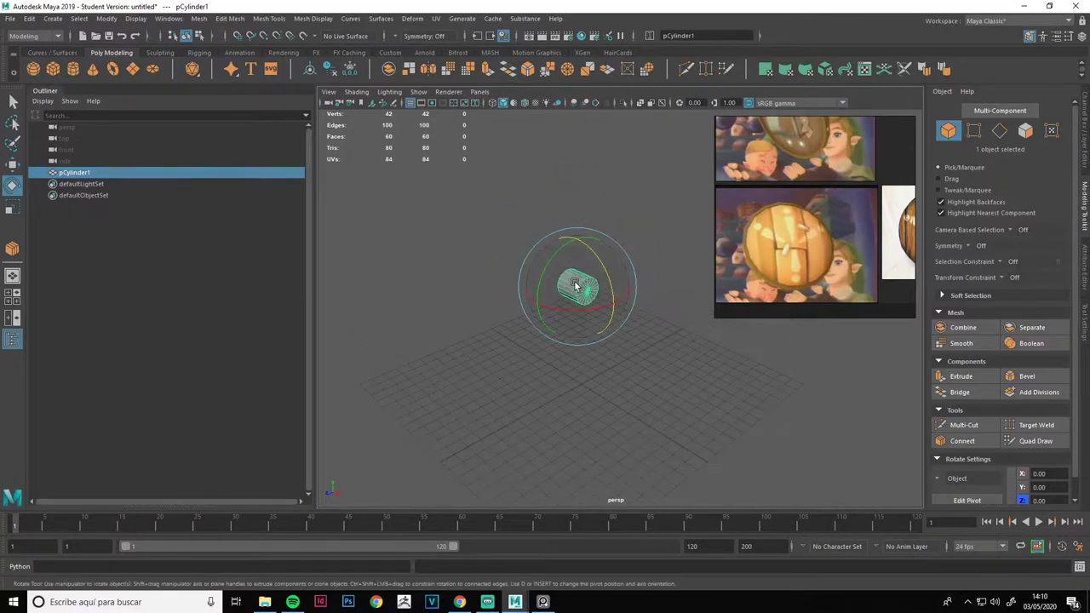
click(1084, 137)
double_click(1056, 168)
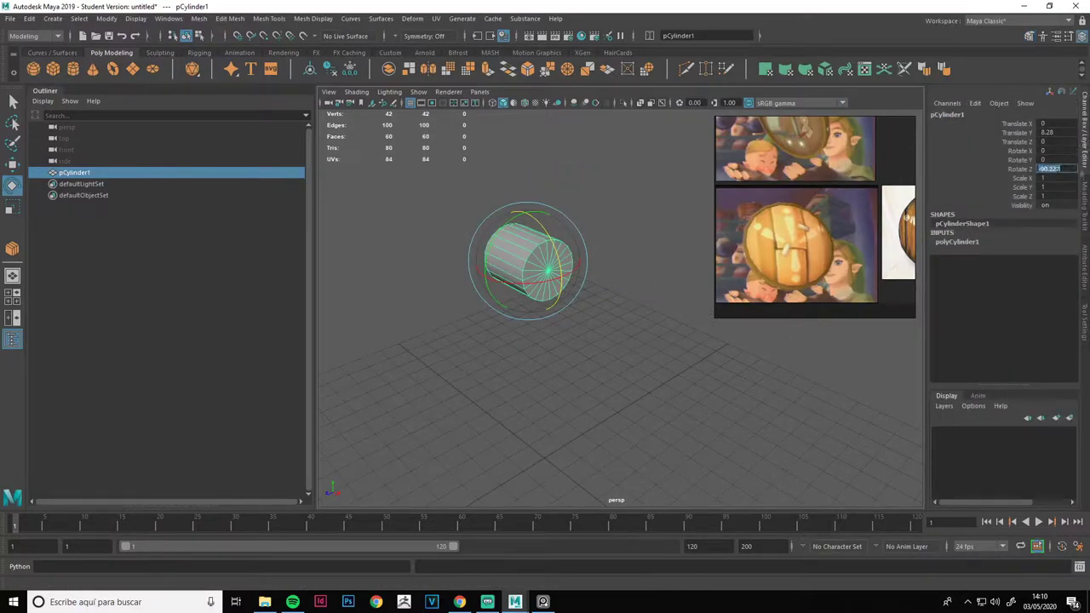
text(9)
key(Return)
Scale the cylinder into a wide, thin disc of about 2.149 × 0.149 × 2.149
alt+drag(606, 310, 637, 310)
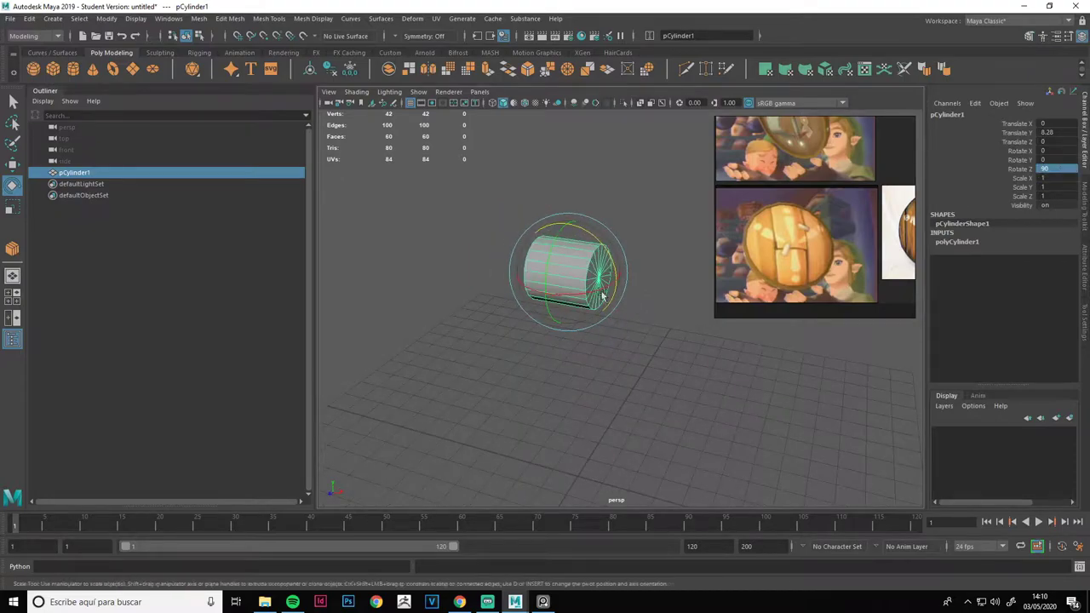
key(r)
mouse_move(524, 264)
mouse_down()
mouse_move(569, 272)
mouse_move(625, 224)
mouse_up()
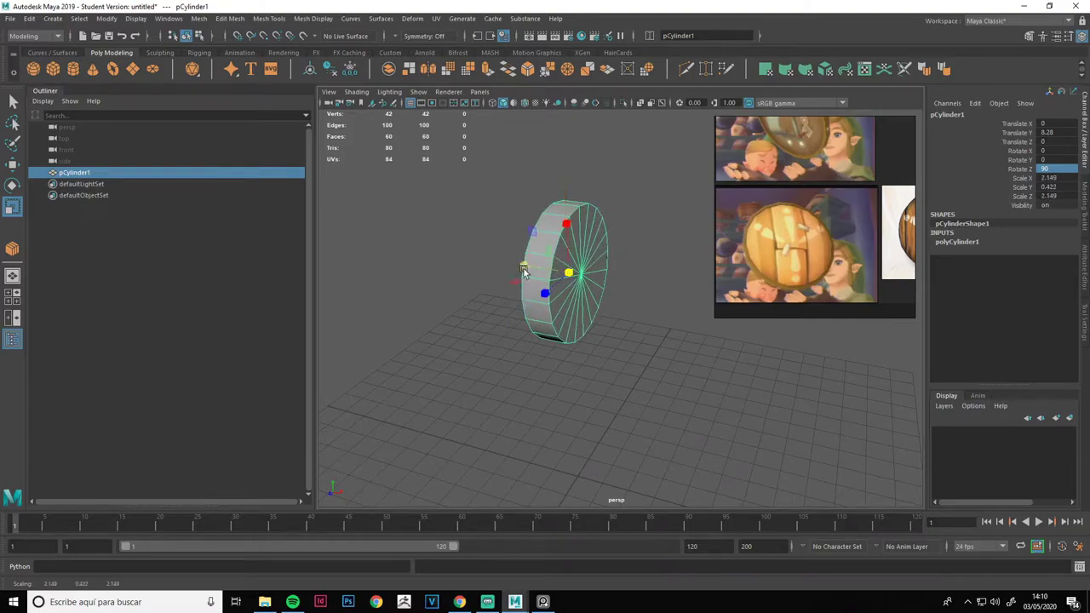
mouse_move(524, 271)
mouse_down()
mouse_move(554, 275)
mouse_move(584, 307)
mouse_move(584, 323)
mouse_move(519, 312)
mouse_move(594, 302)
mouse_move(584, 253)
mouse_move(633, 292)
mouse_move(645, 286)
mouse_up()
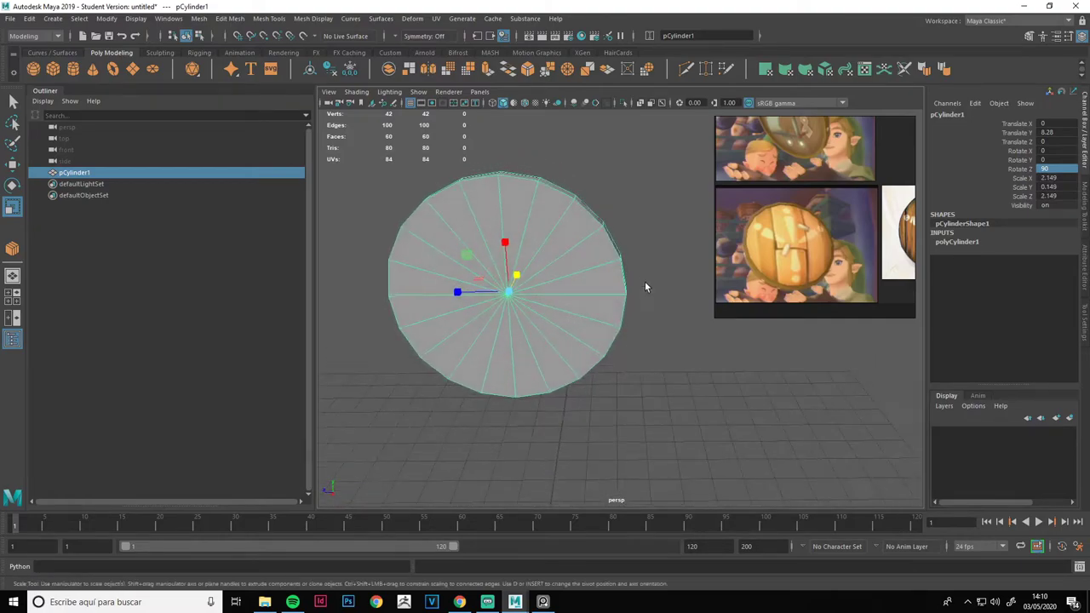
key(q)
double_click(152, 164)
Rename the disc to Marco in the Outliner
double_click(152, 172)
text(Mi)
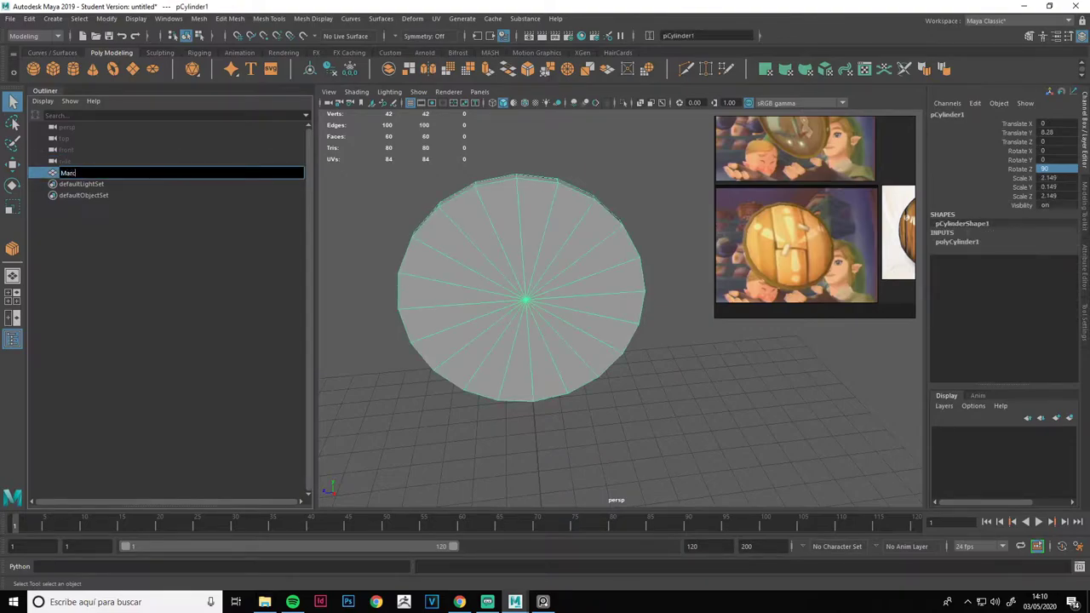
text(o)
key(Return)
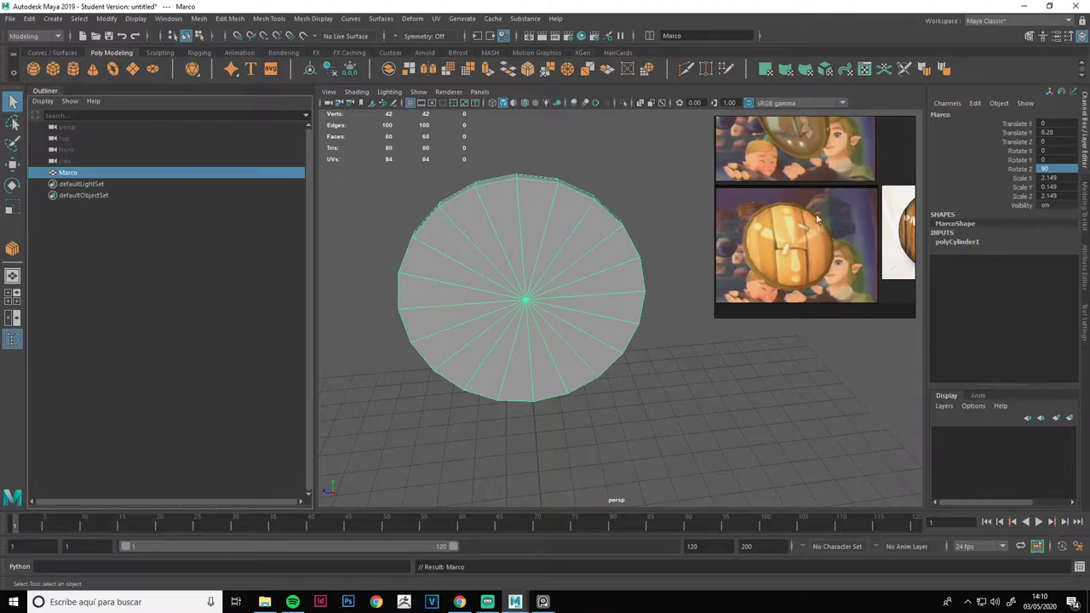
mouse_move(536, 271)
alt+mouse_down()
mouse_move(536, 253)
mouse_move(511, 255)
alt+mouse_up()
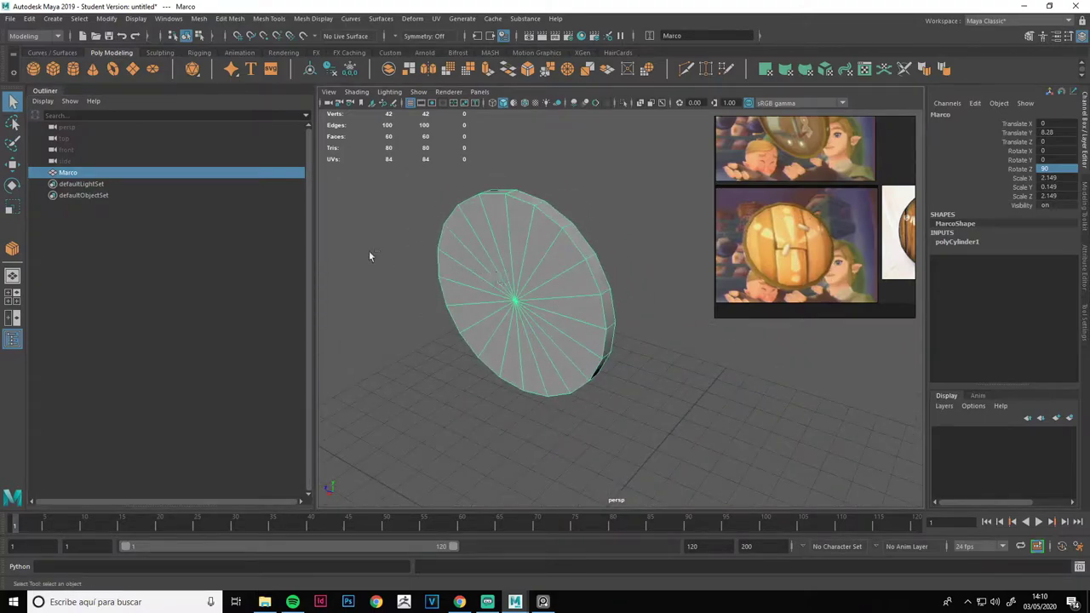
Duplicate the disc, name the copy Madera, and hide it
key(ctrl+d)
double_click(69, 184)
text(Madera)
key(Return)
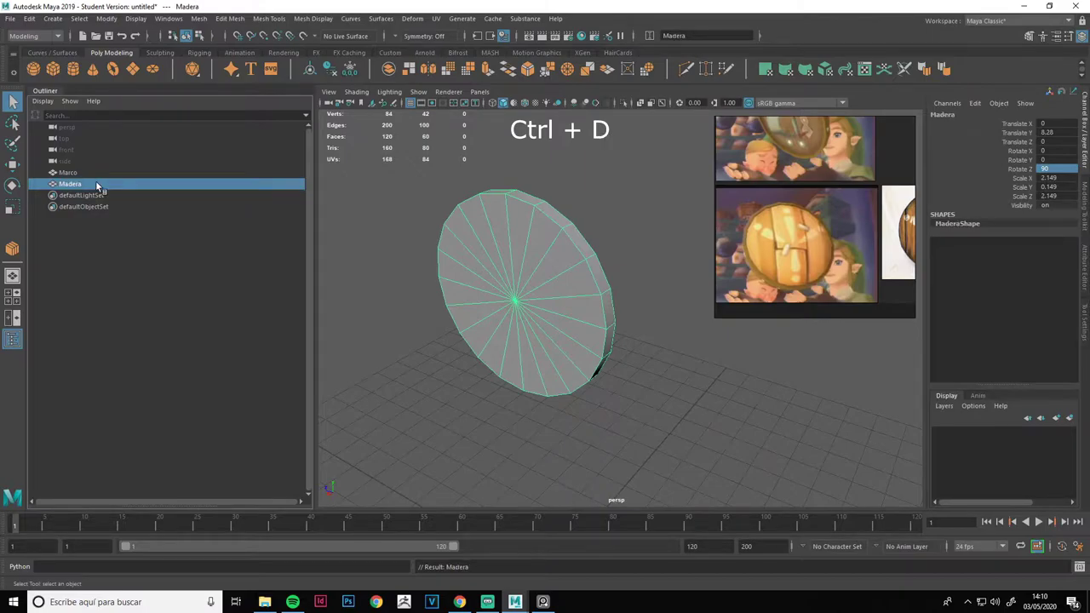
click(68, 173)
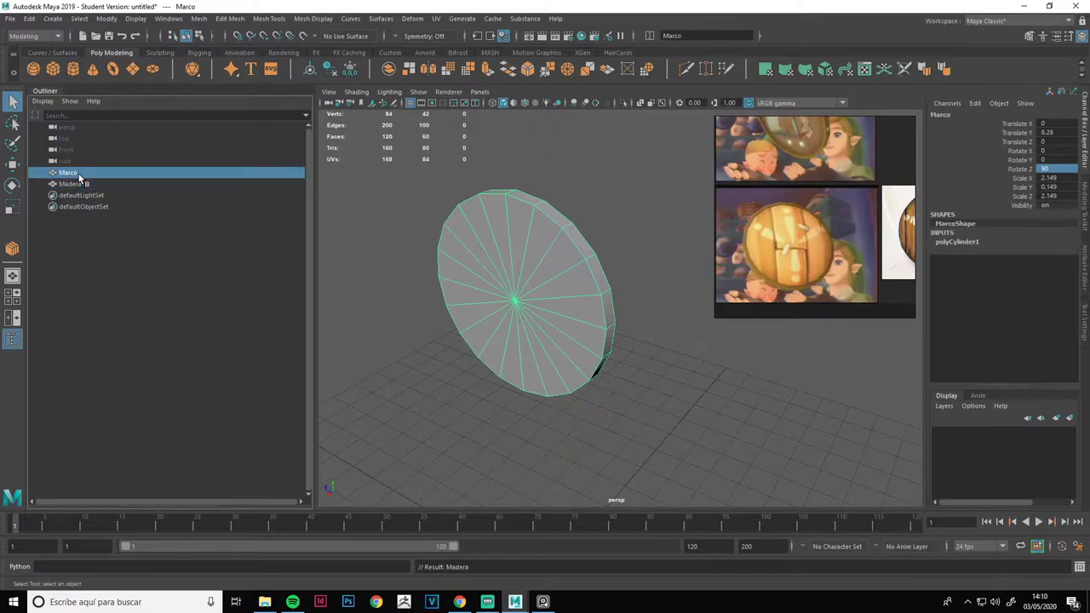
click(77, 184)
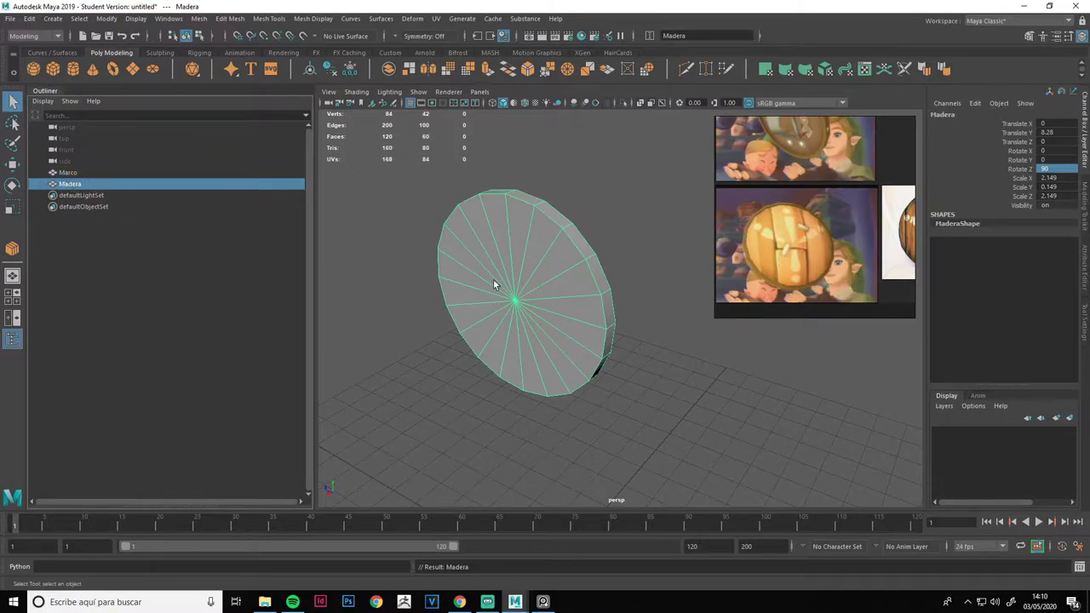
key(ctrl+h)
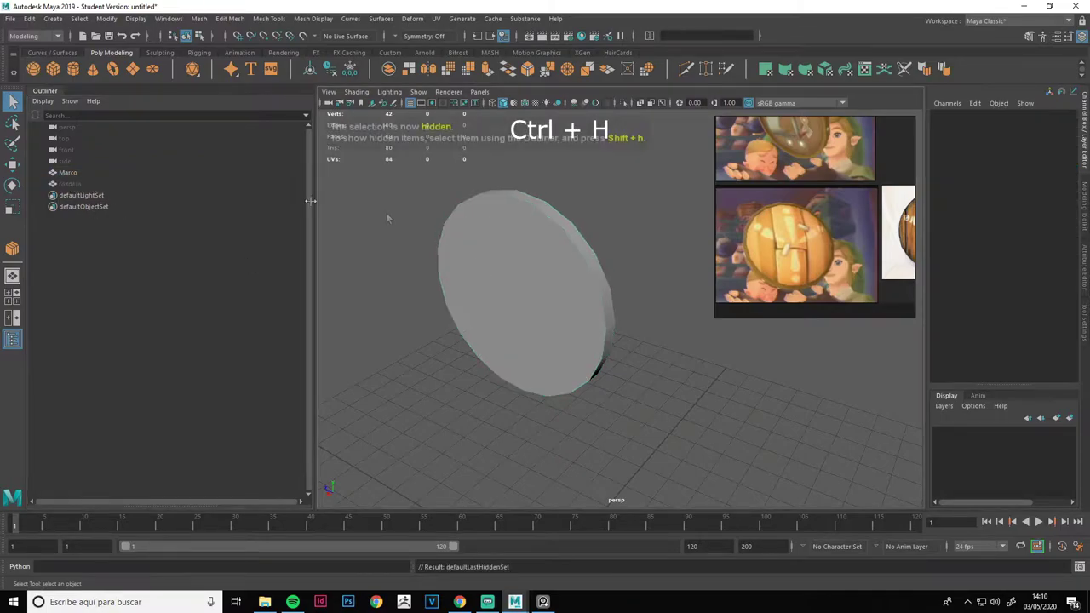
Check the hidden Madera copy in the Outliner, ending with Marco selected
click(68, 173)
click(70, 185)
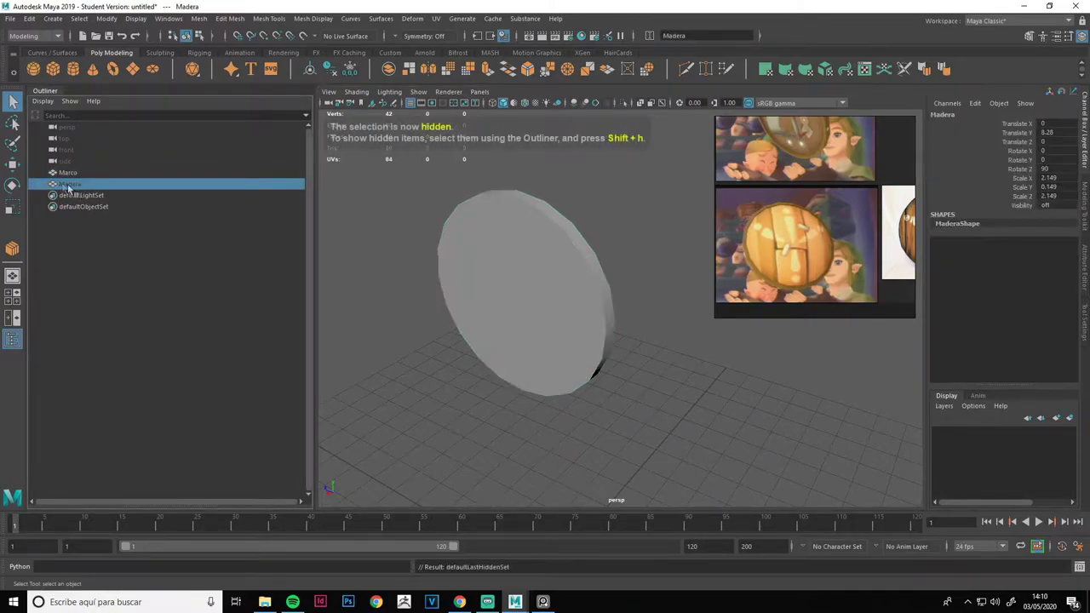
click(78, 175)
alt+drag(417, 273, 491, 275)
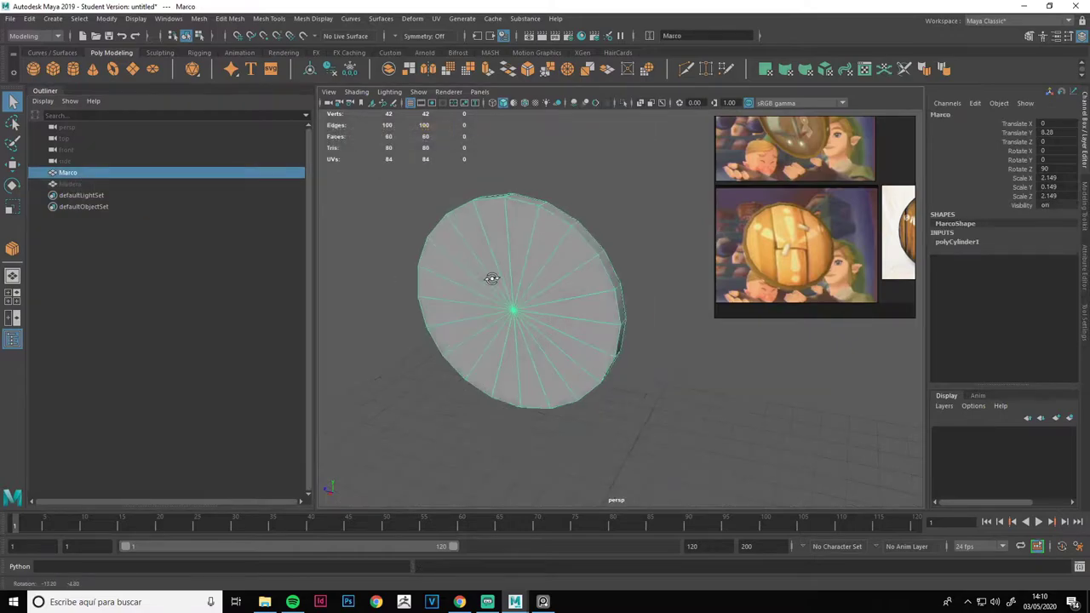
click(89, 184)
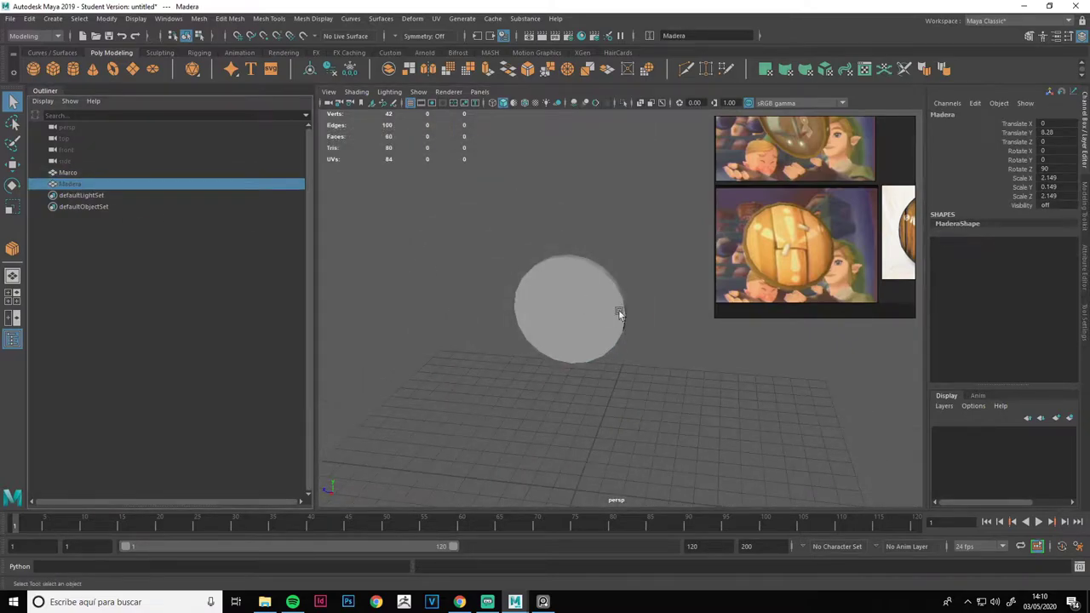
key(w)
click(78, 163)
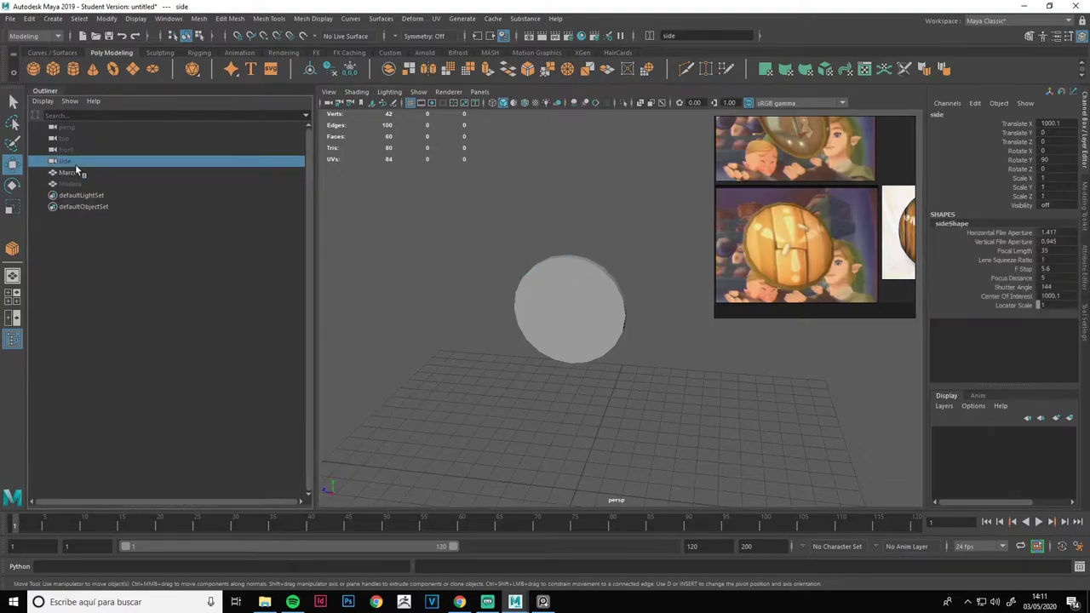
click(77, 172)
mouse_move(564, 262)
alt+mouse_down()
mouse_move(596, 261)
mouse_move(587, 263)
alt+mouse_up()
Select Marco's rim face loop and invert the selection to the front and back faces
right_drag(616, 150, 622, 179)
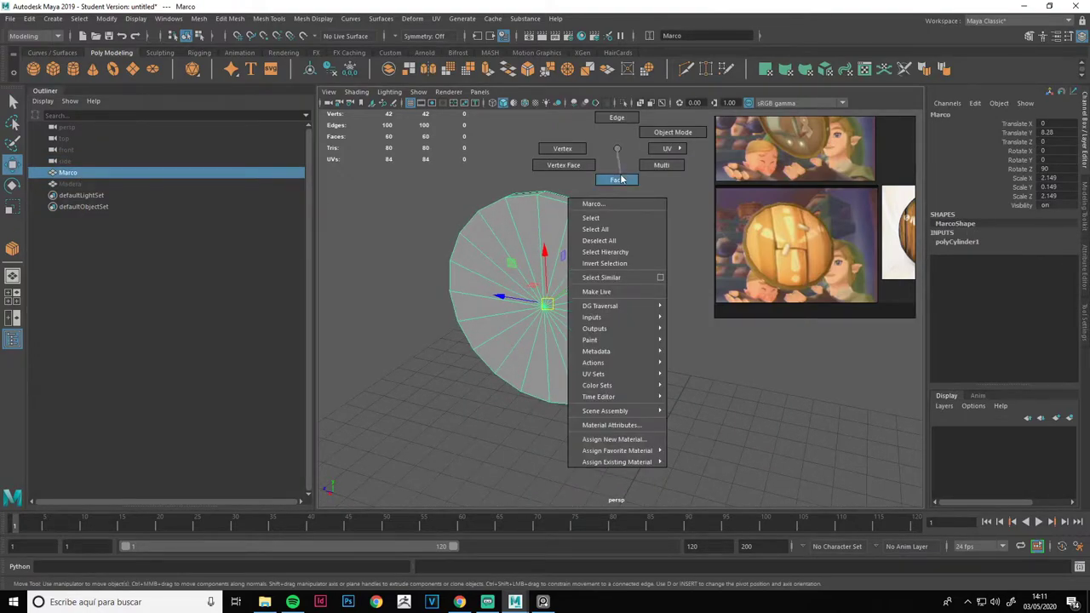
alt+drag(652, 238, 633, 246)
click(600, 252)
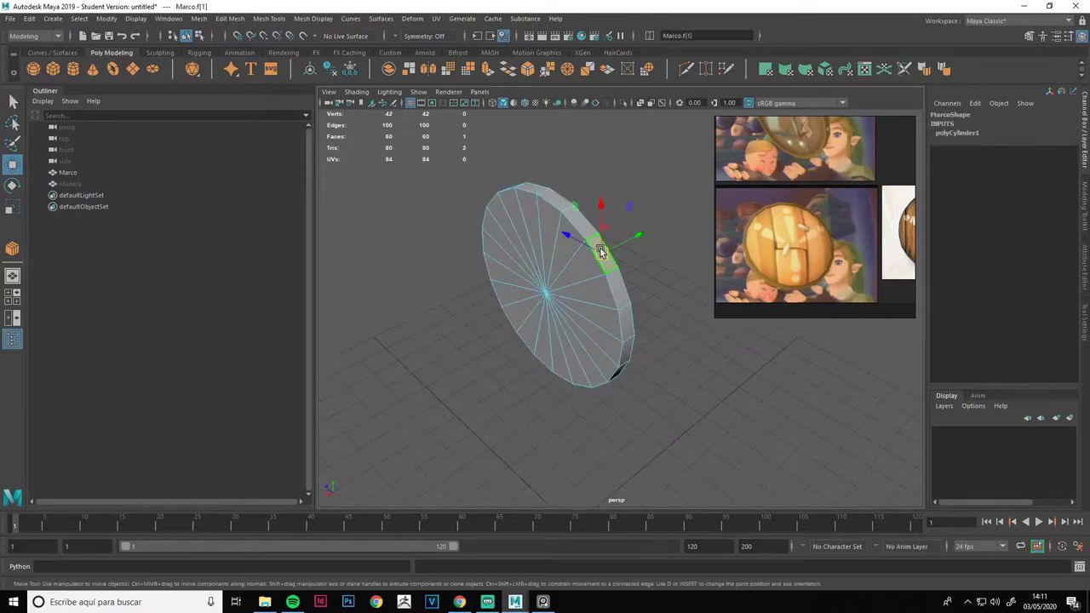
key(q)
double_click(619, 286)
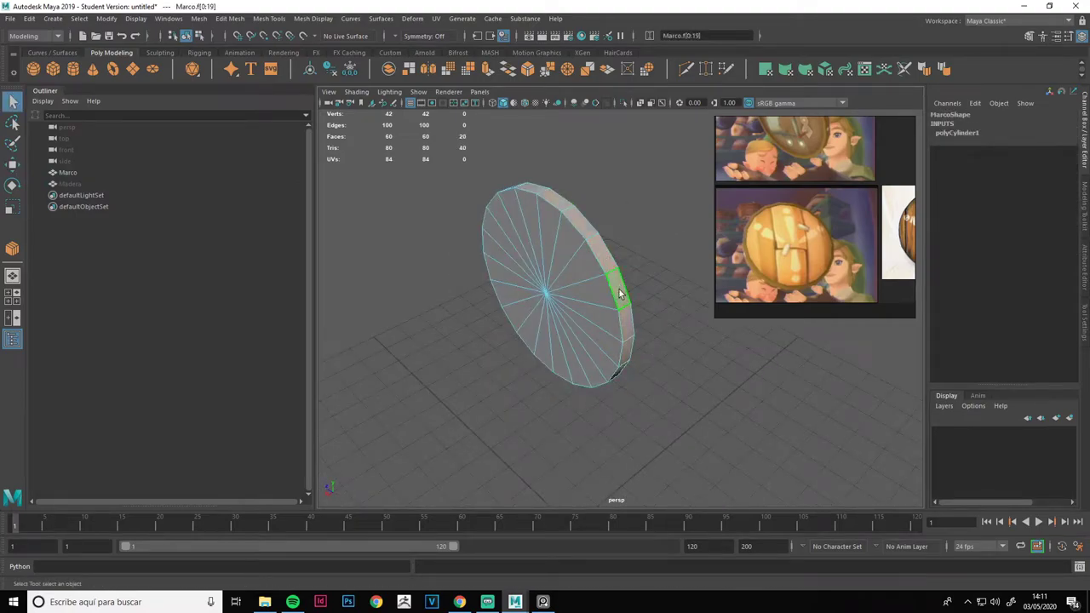
scroll(530, 290, down, 3)
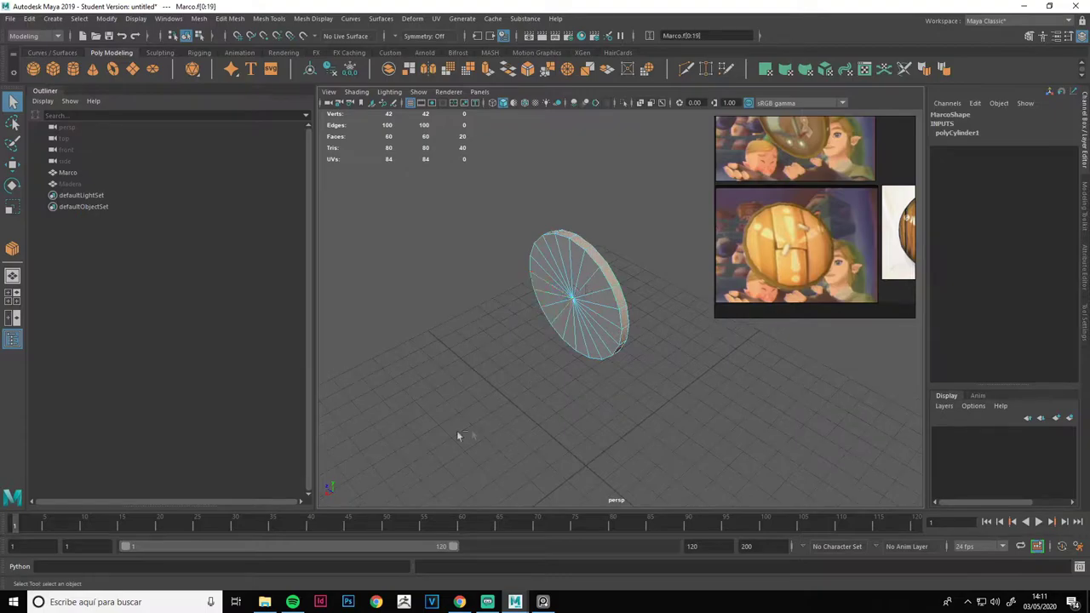
shift+drag(450, 458, 816, 37)
Delete the front and back cap faces, leaving an open ring of 20 rim faces
mouse_move(672, 196)
alt+mouse_down()
mouse_move(633, 227)
mouse_move(414, 221)
mouse_move(625, 202)
mouse_move(684, 219)
mouse_move(597, 231)
mouse_move(608, 146)
alt+mouse_up()
key(Delete)
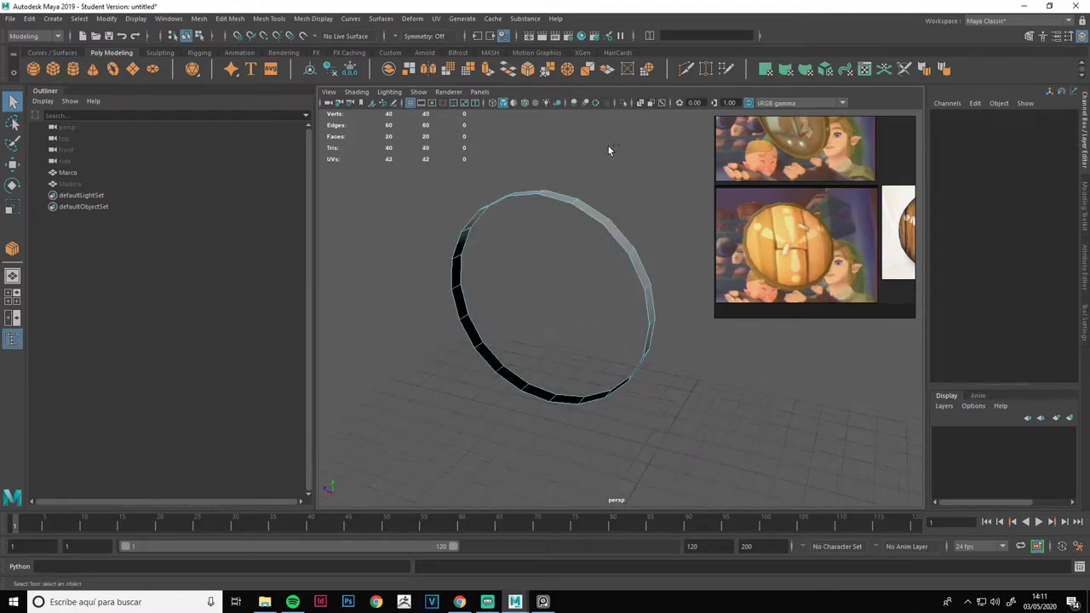
key(ctrl+z)
key(ctrl+shift+i)
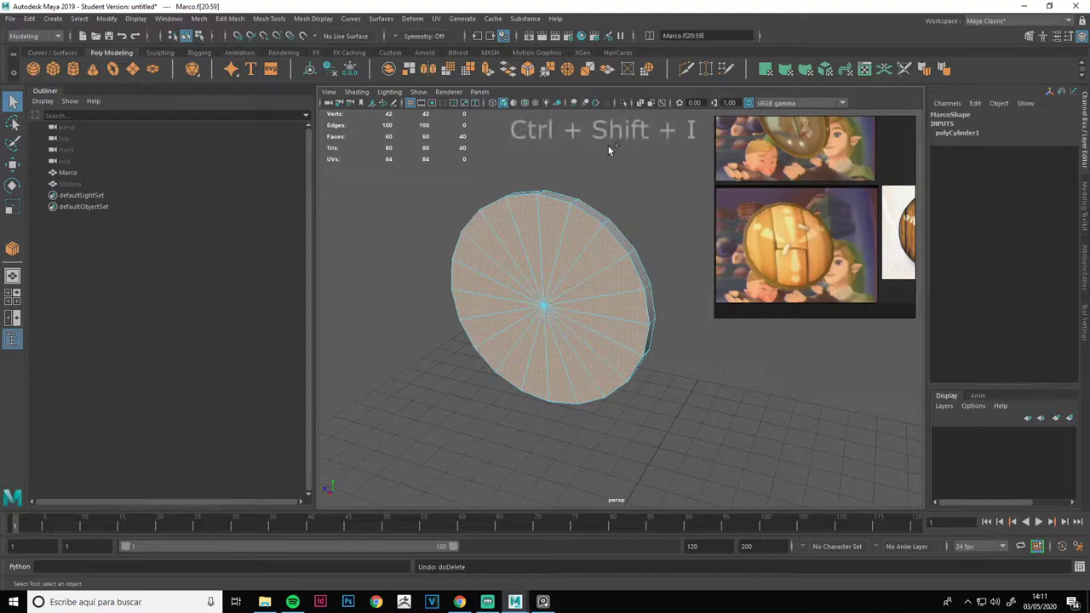
alt+drag(608, 146, 556, 161)
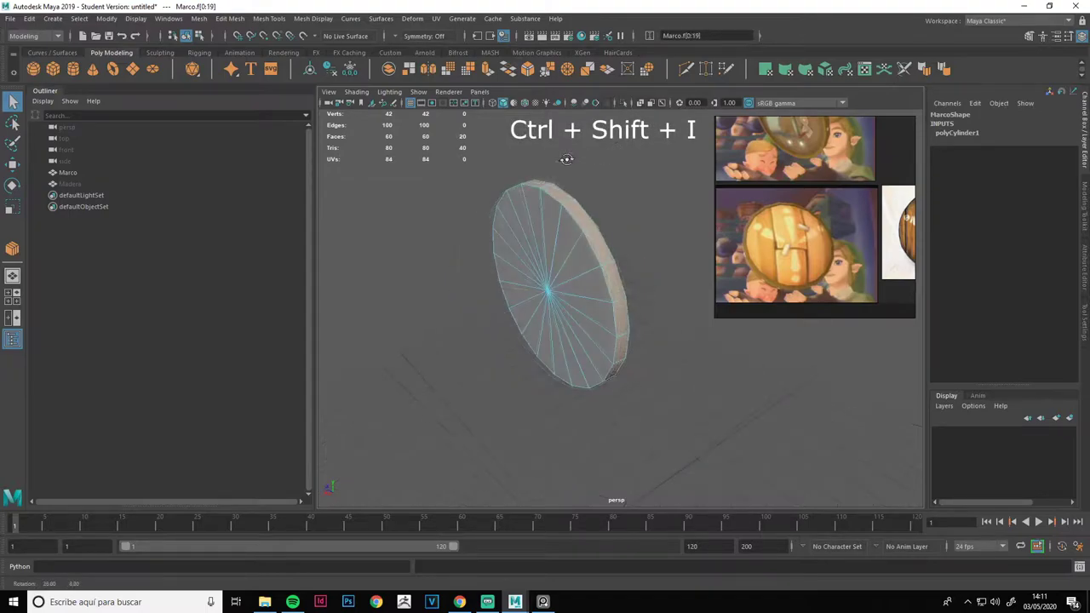
key(ctrl+shift+i)
key(Delete)
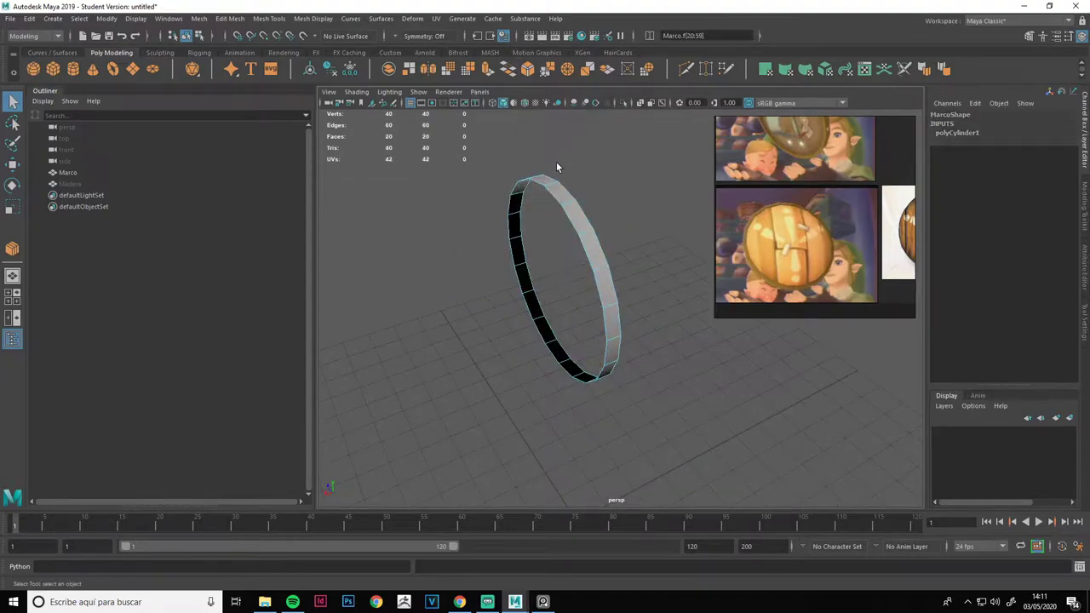
alt+drag(556, 160, 584, 172)
Select the border edge loop around the ring
right_drag(585, 167, 585, 197)
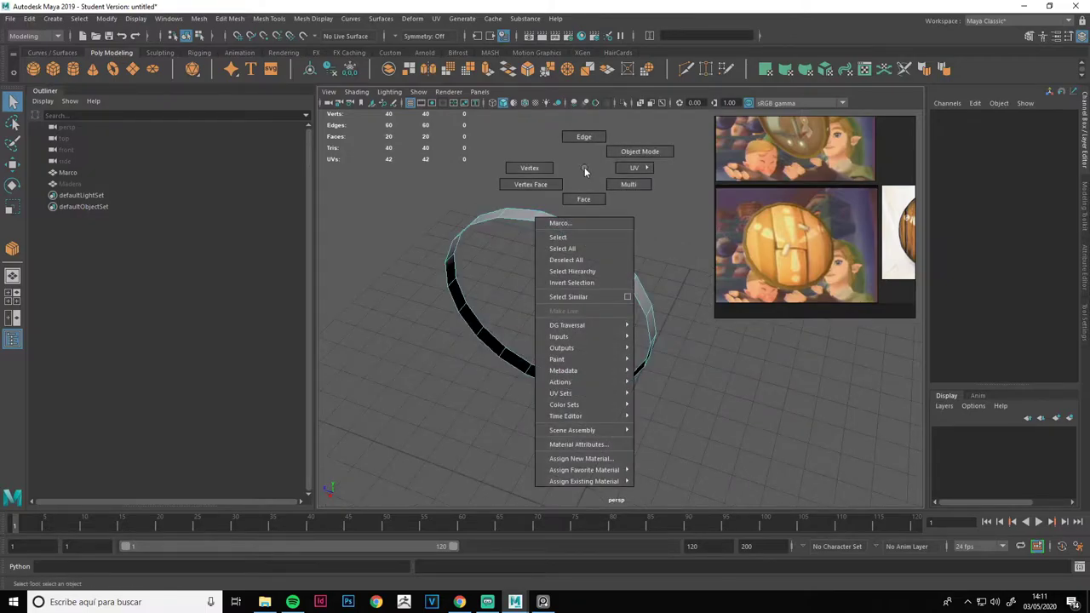
double_click(577, 246)
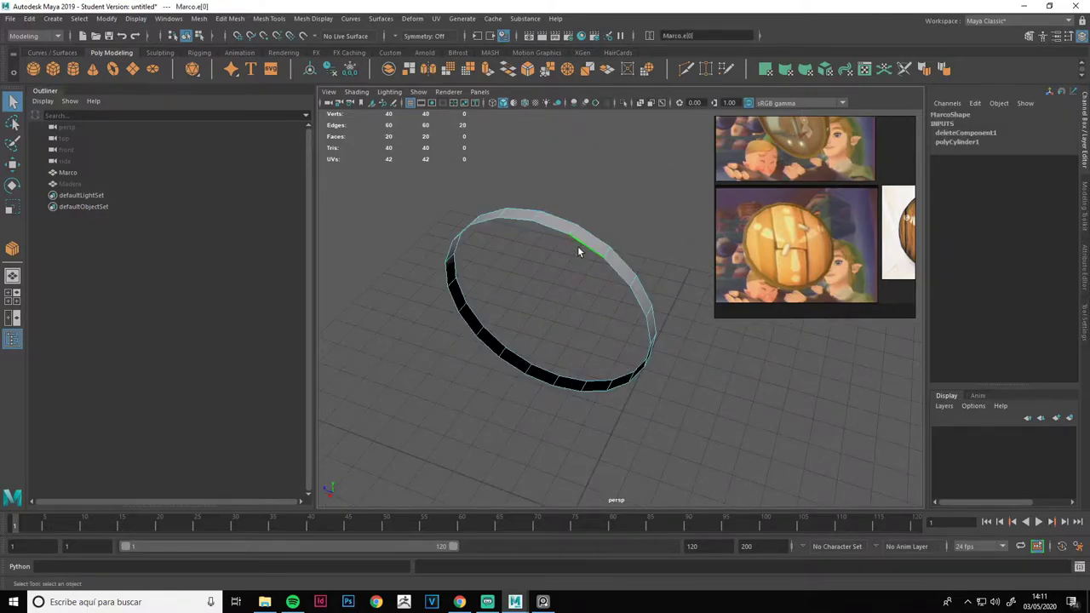
mouse_move(624, 239)
alt+mouse_down()
mouse_move(469, 231)
mouse_move(657, 217)
alt+mouse_up()
Extrude the ring's border edges into a new edge ring
key(r)
mouse_move(652, 282)
alt+mouse_down()
mouse_move(551, 312)
mouse_move(581, 319)
mouse_move(568, 334)
alt+mouse_up()
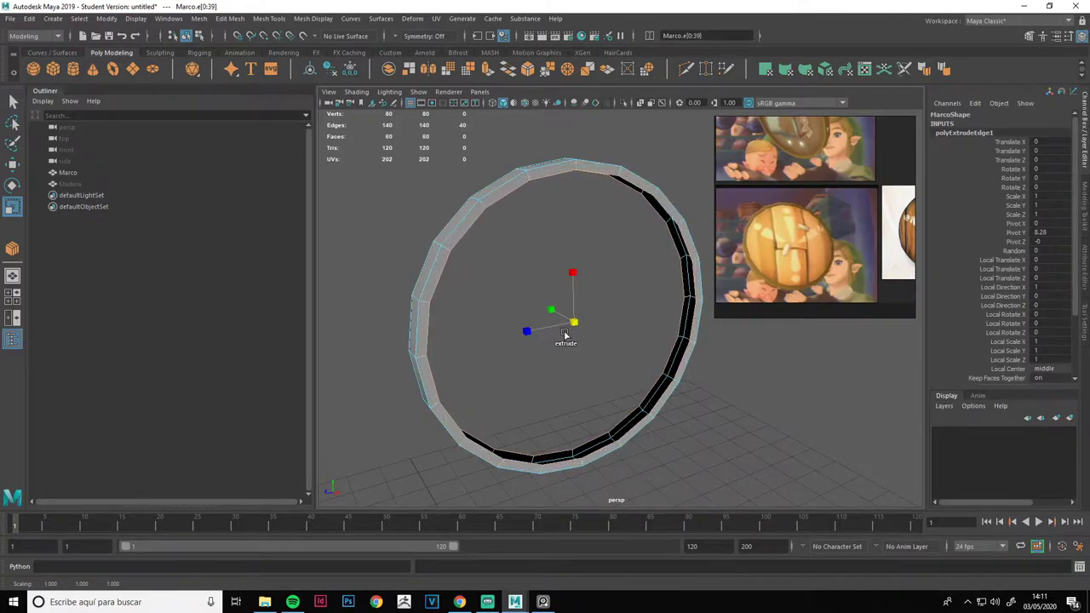
key(ctrl+z)
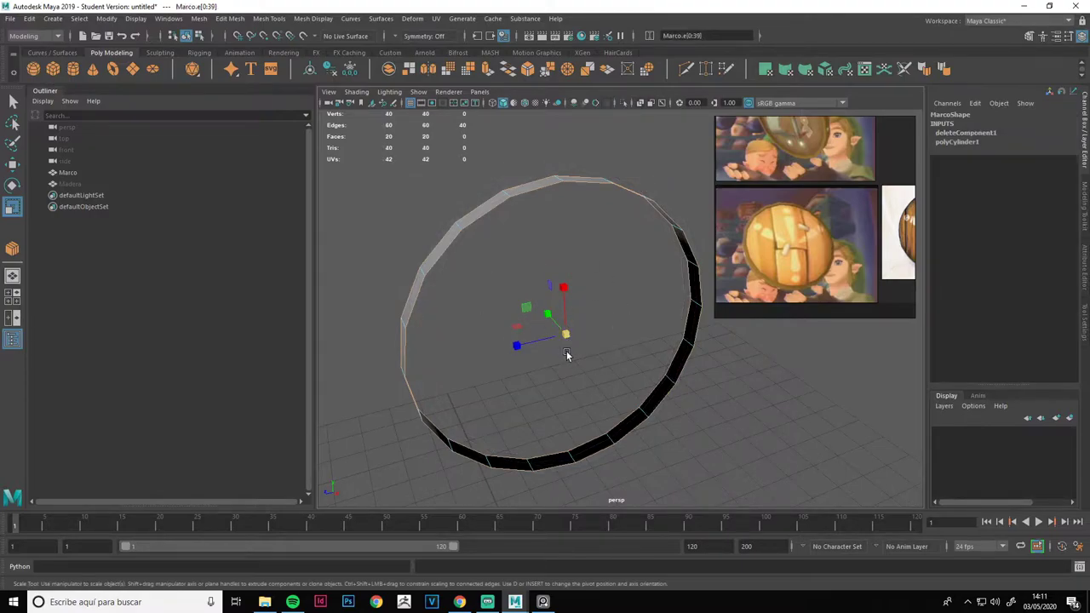
shift+drag(566, 336, 556, 352)
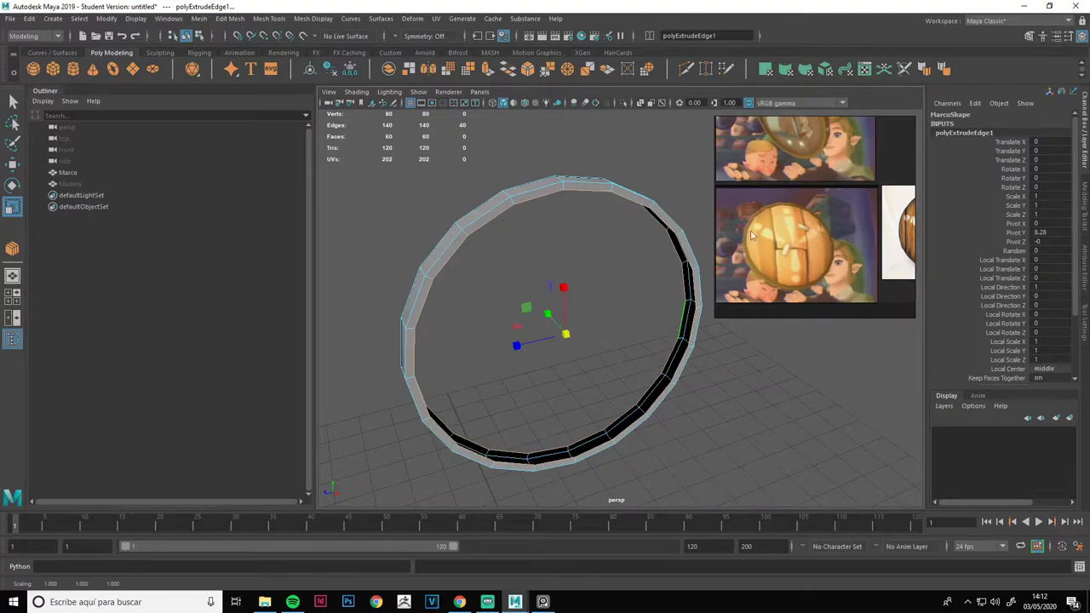
alt+drag(698, 358, 672, 341)
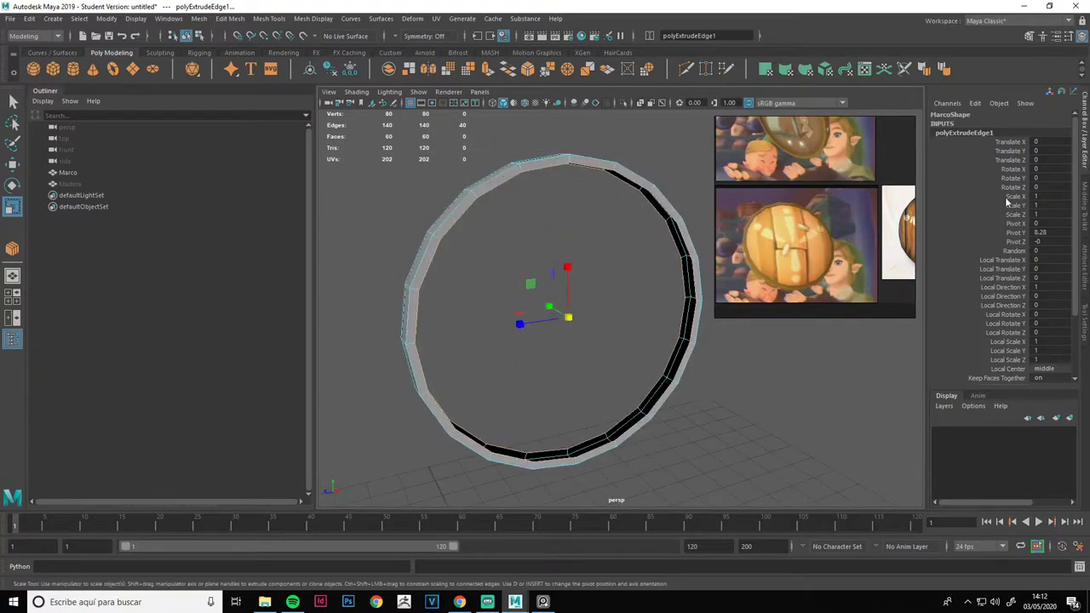
Bridge Marco's two open edge rings with 20 new faces from the Modeling Toolkit
click(1086, 204)
click(957, 392)
mouse_move(660, 367)
alt+mouse_down()
mouse_move(490, 321)
mouse_move(608, 324)
mouse_move(632, 353)
mouse_move(590, 330)
mouse_move(480, 316)
mouse_move(498, 296)
alt+mouse_up()
Raise the bridge Twist to about 75.711 so the rim faces straighten, then return to object mode
middle_drag(499, 297, 522, 290)
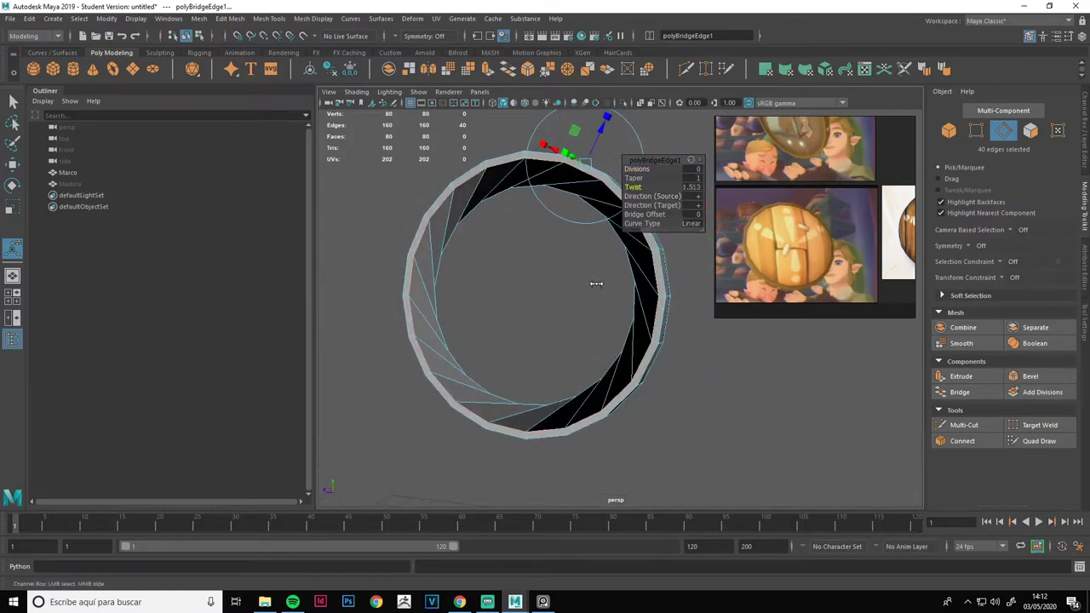
middle_drag(755, 279, 779, 271)
middle_drag(186, 289, 256, 286)
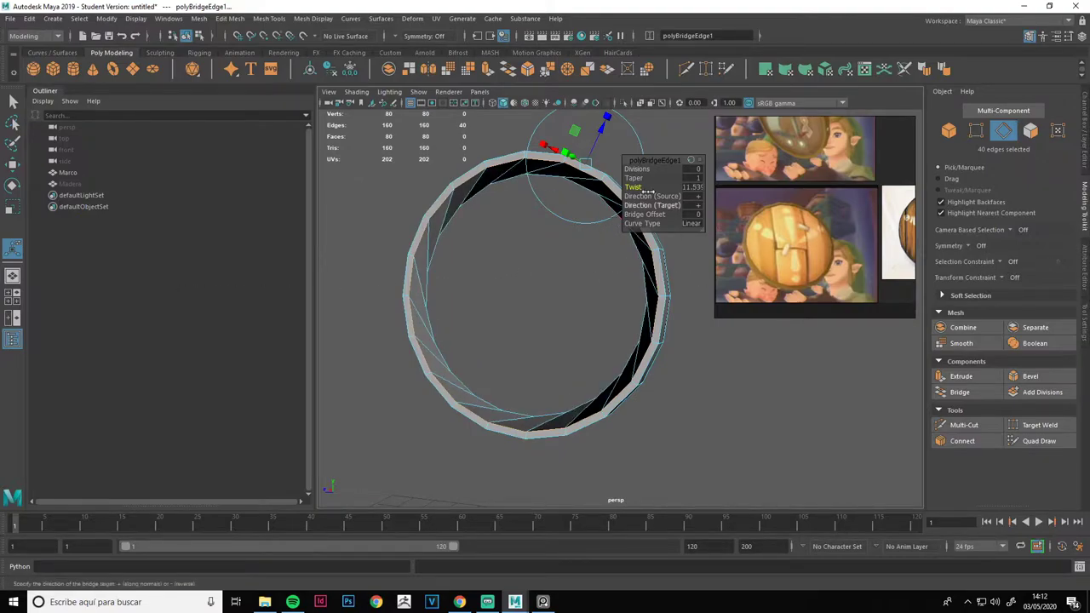
mouse_move(508, 301)
middle_down()
mouse_move(533, 298)
mouse_move(494, 302)
mouse_move(533, 292)
middle_up()
mouse_move(533, 292)
alt+mouse_down()
mouse_move(545, 314)
mouse_move(637, 324)
mouse_move(528, 328)
alt+mouse_up()
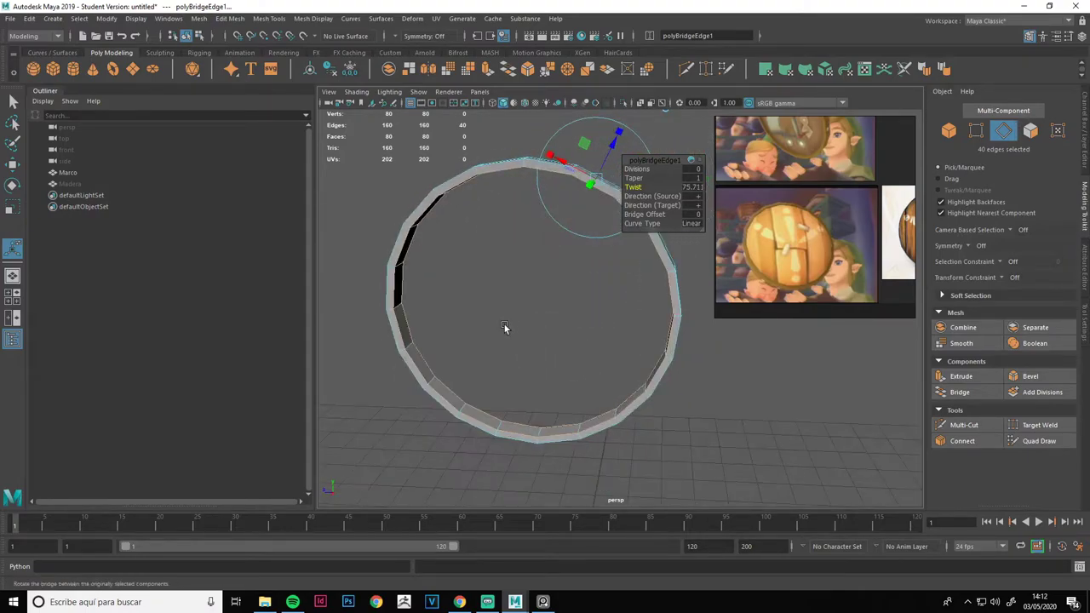
key(q)
right_drag(479, 285, 555, 249)
mouse_move(555, 248)
alt+mouse_down()
mouse_move(554, 309)
mouse_move(608, 253)
mouse_move(613, 304)
mouse_move(603, 310)
alt+mouse_up()
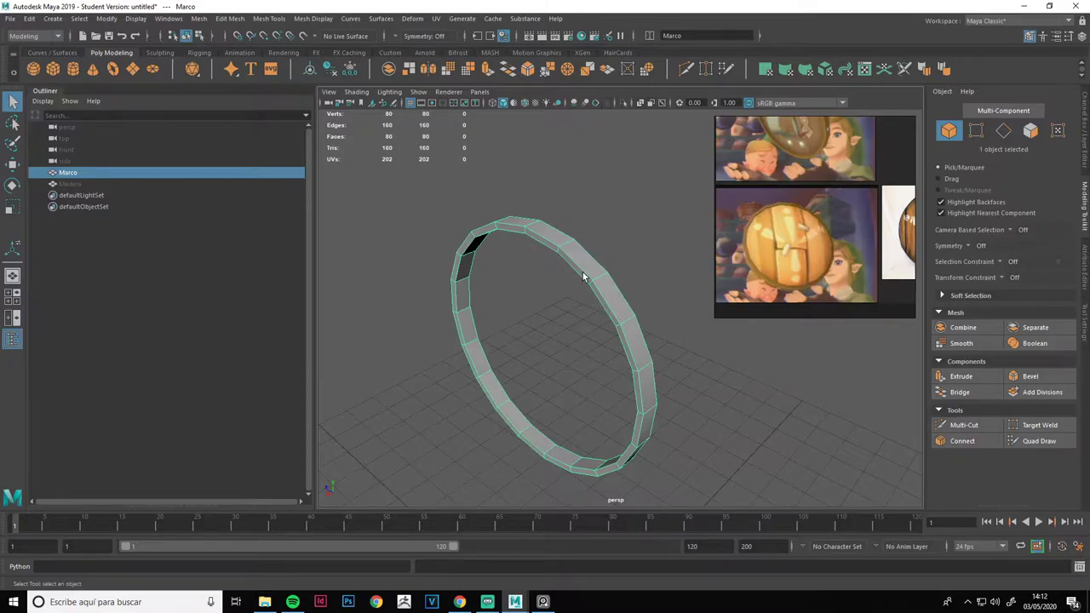
Select both edge loops around Marco's faceted rim, 80 edges in total
key(3)
click(611, 255)
click(602, 255)
key(1)
right_drag(614, 232, 616, 199)
double_click(563, 255)
alt+drag(624, 247, 474, 244)
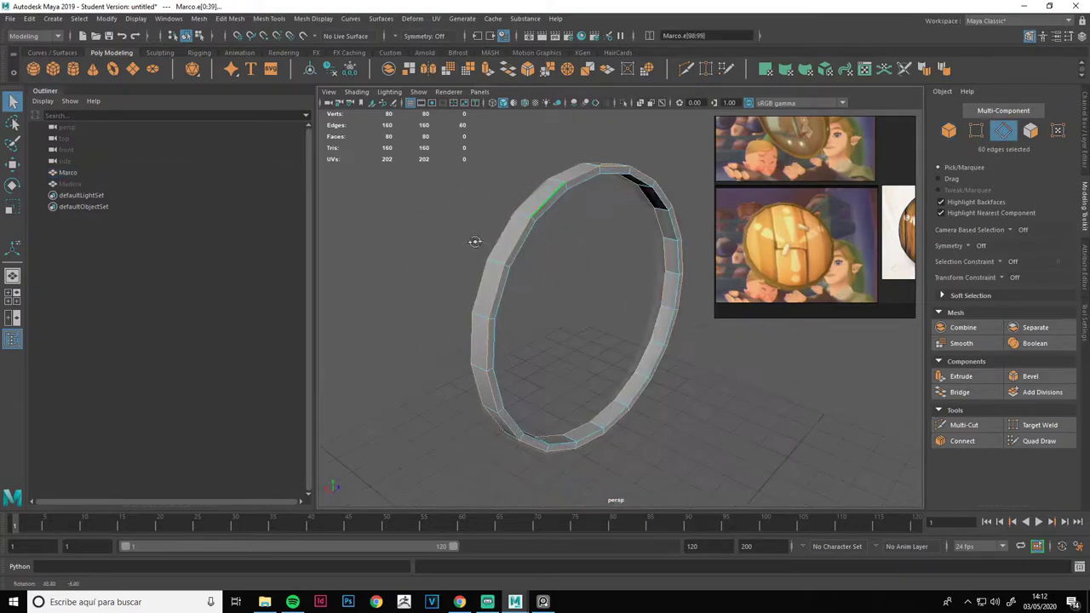
shift+double_click(551, 213)
mouse_move(531, 275)
alt+mouse_down()
mouse_move(654, 268)
mouse_move(633, 266)
alt+mouse_up()
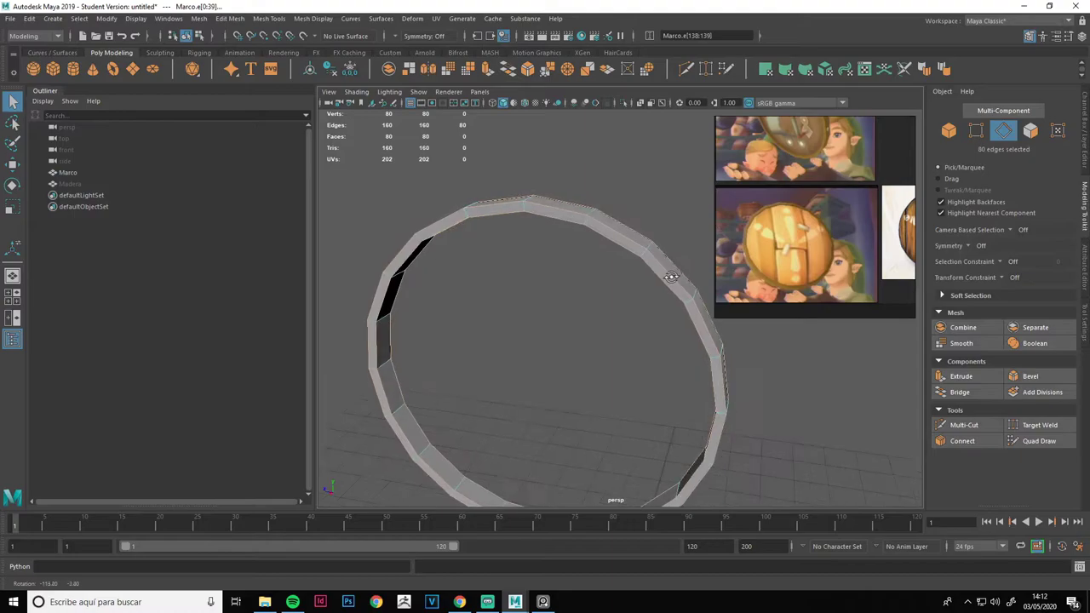
Bevel the two edge loops with Fraction 0.5, 1 segment and Chamfer off
scroll(632, 267, up, 3)
alt+middle_drag(633, 266, 543, 302)
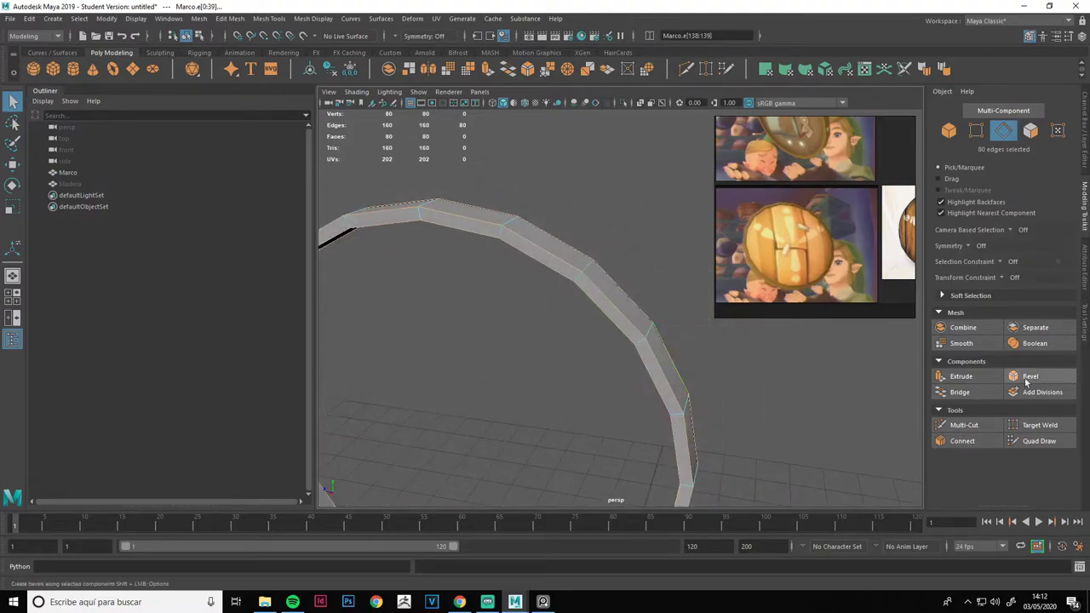
click(1037, 377)
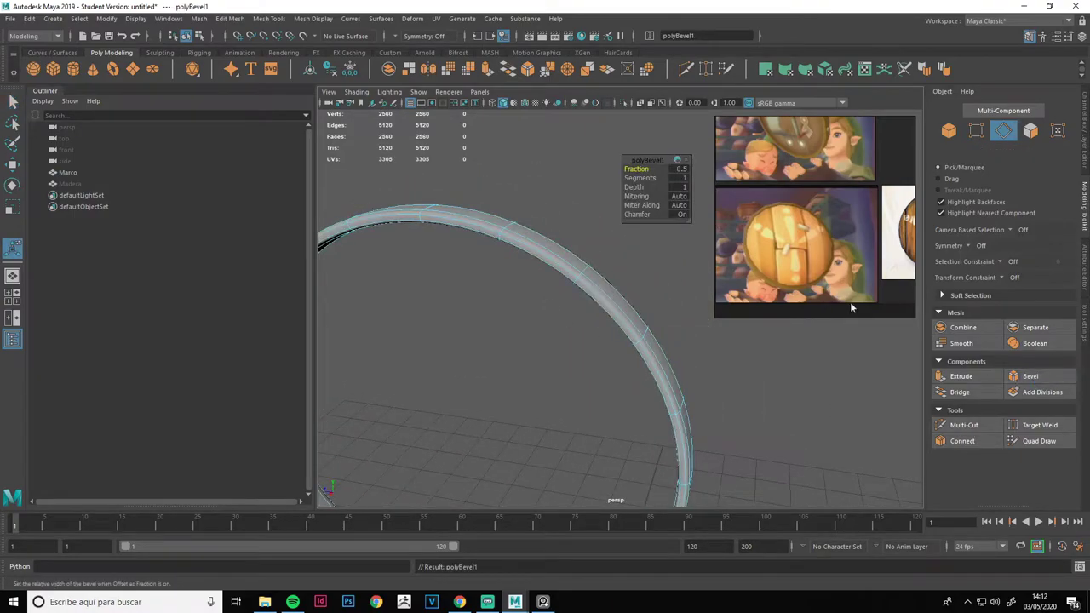
shift+right_drag(467, 183, 562, 175)
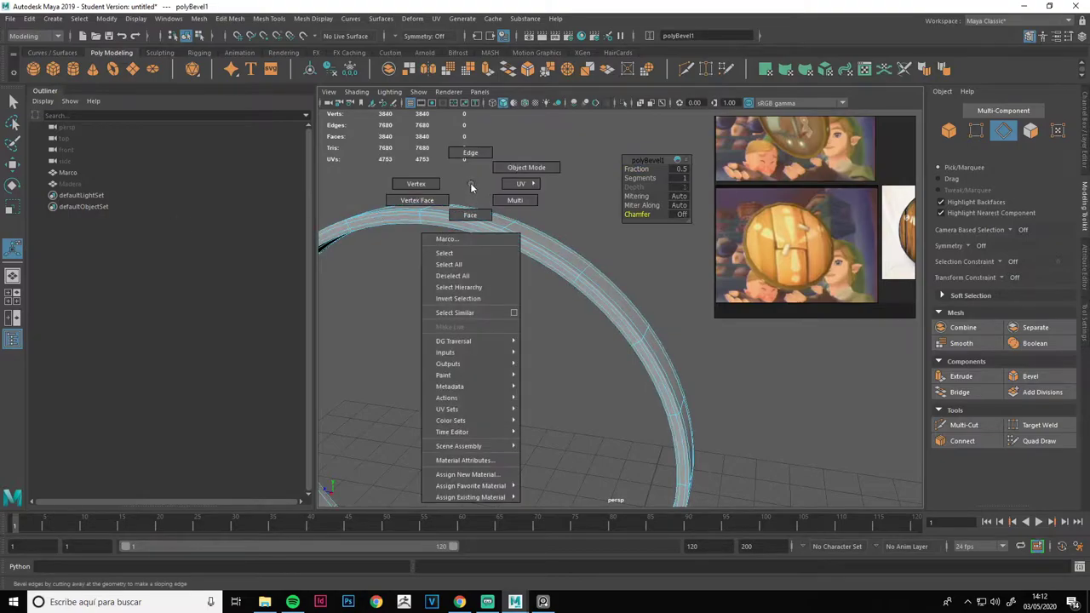
scroll(554, 213, down, 3)
right_drag(549, 243, 596, 223)
mouse_move(596, 226)
alt+mouse_down()
mouse_move(616, 261)
mouse_move(593, 299)
mouse_move(604, 361)
mouse_move(579, 268)
alt+mouse_up()
click(610, 314)
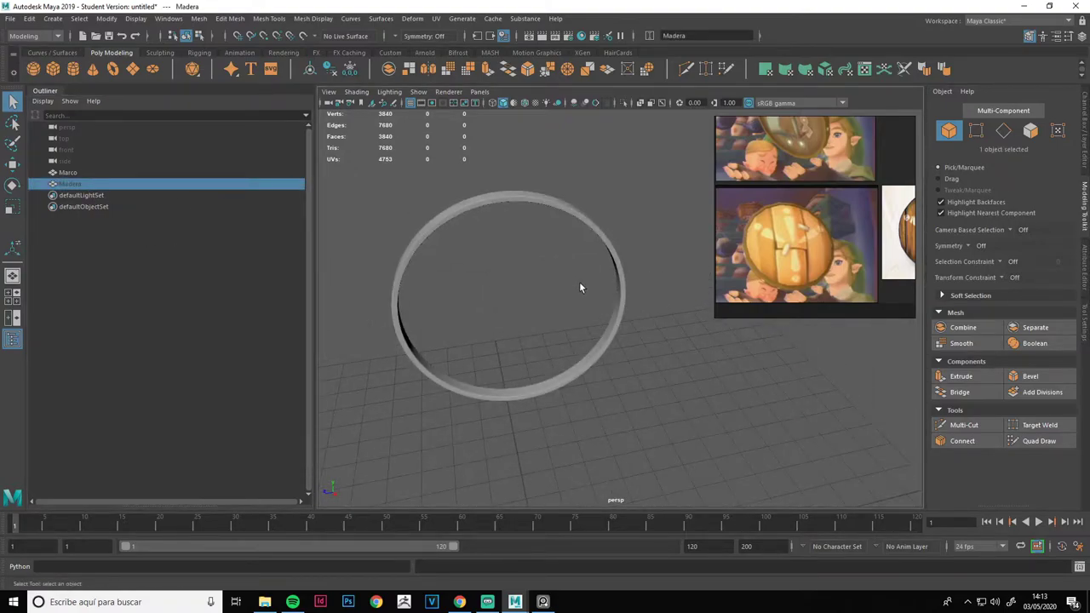
Unhide the Madera disc so it shows inside the Marco ring
key(shift+d)
key(ctrl+z)
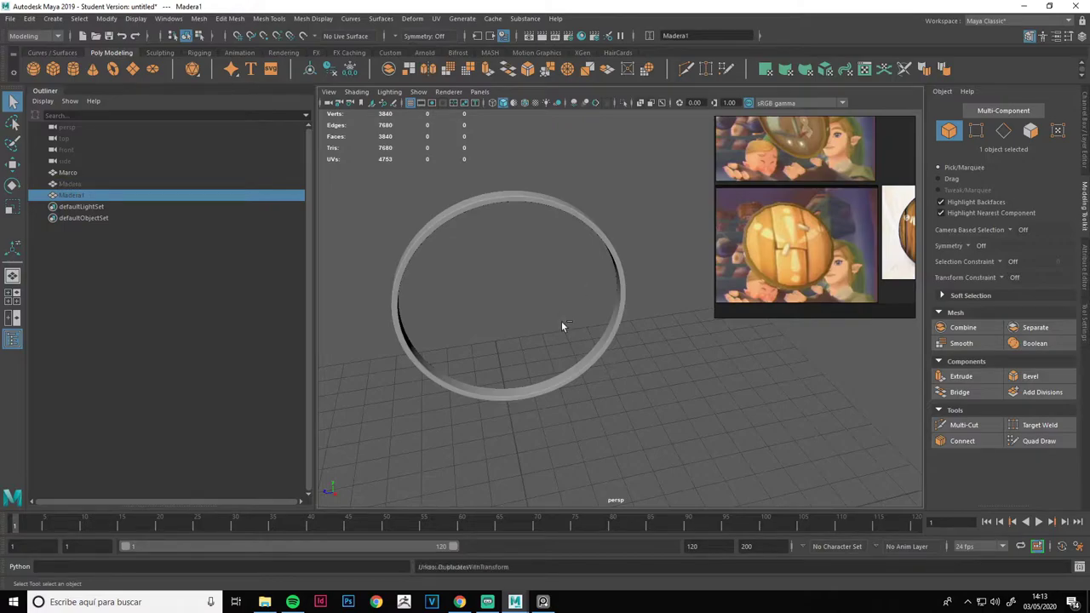
key(shift+h)
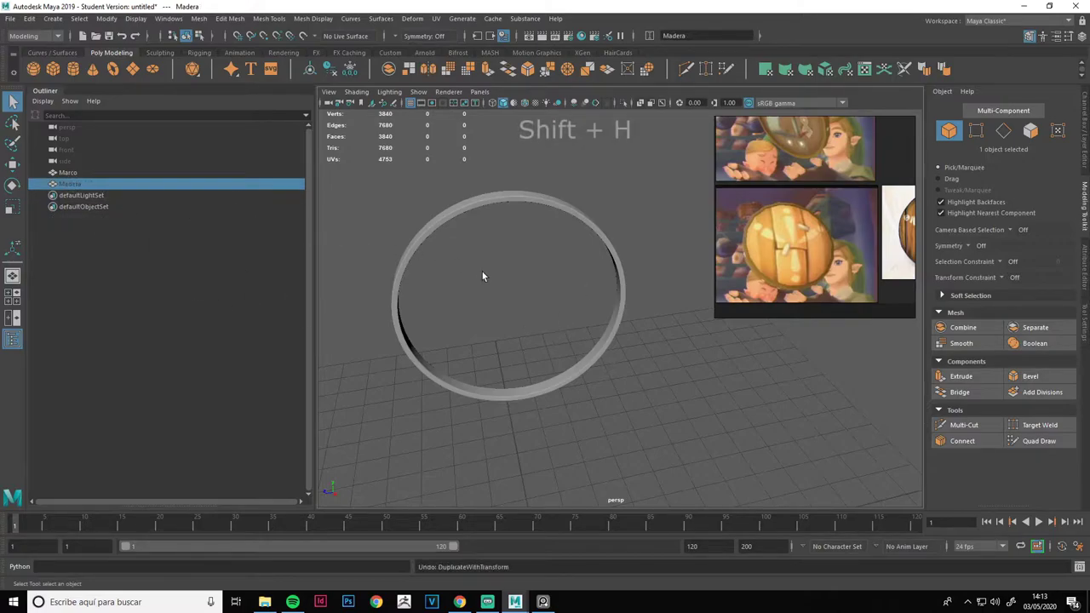
alt+drag(550, 343, 570, 334)
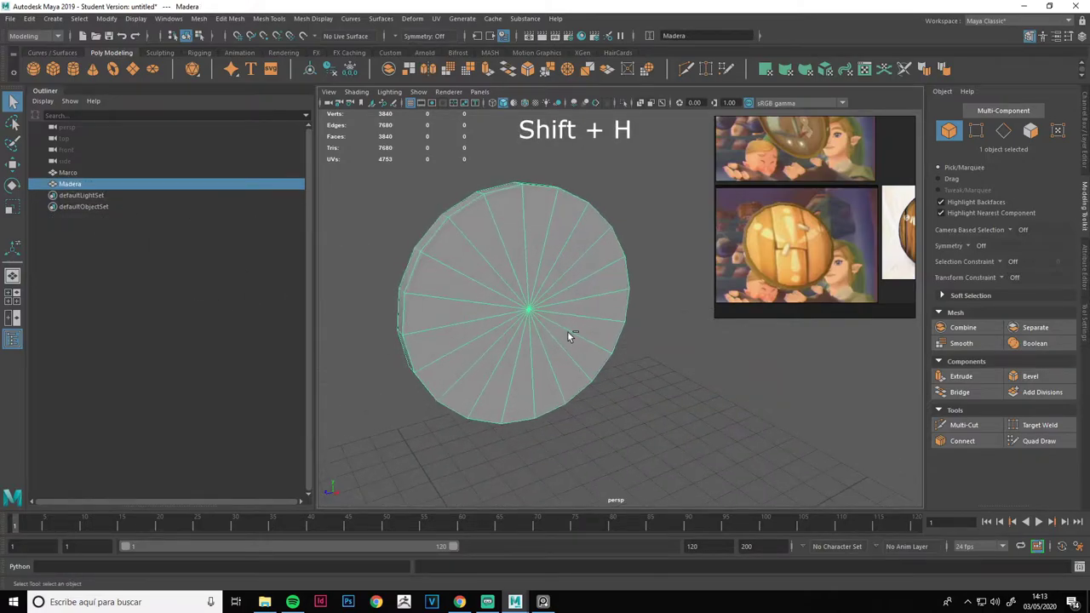
key(ctrl+shift+s)
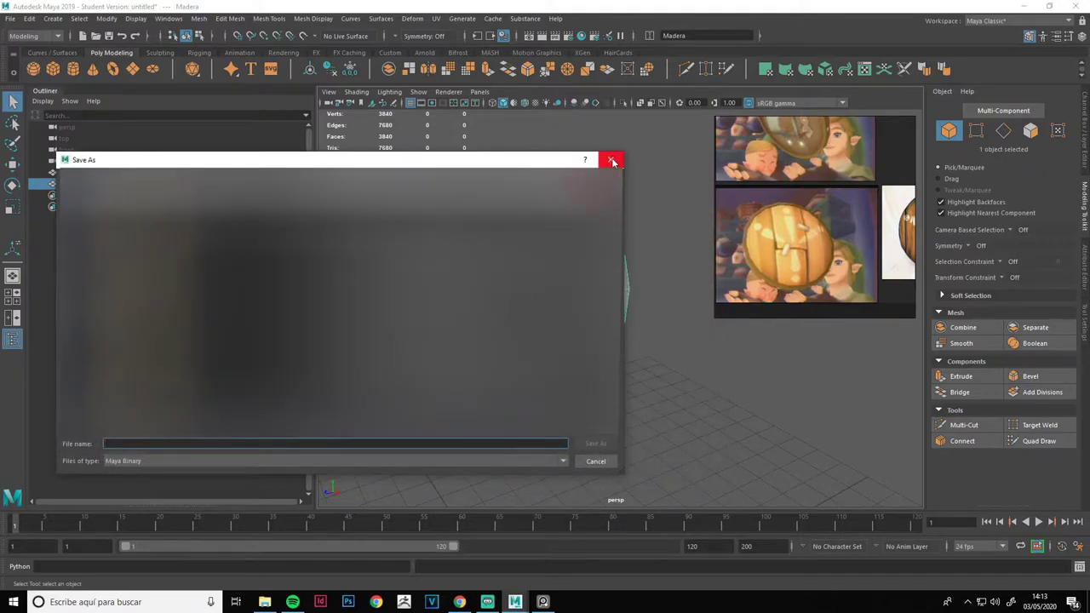
click(612, 161)
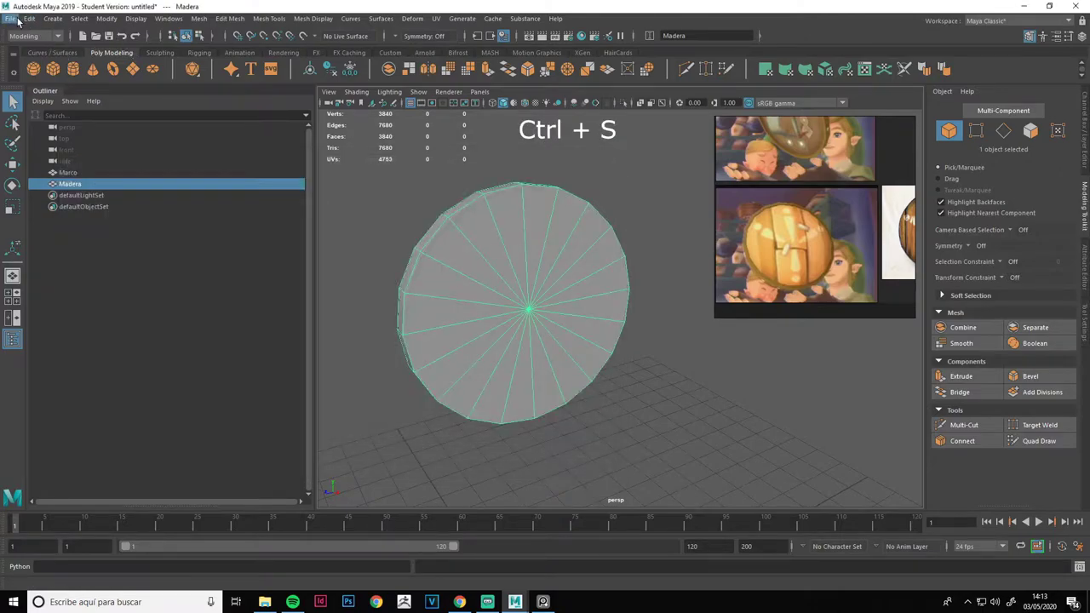
Save the scene as Shield_skywardsword_001.mb in the project folder
click(18, 19)
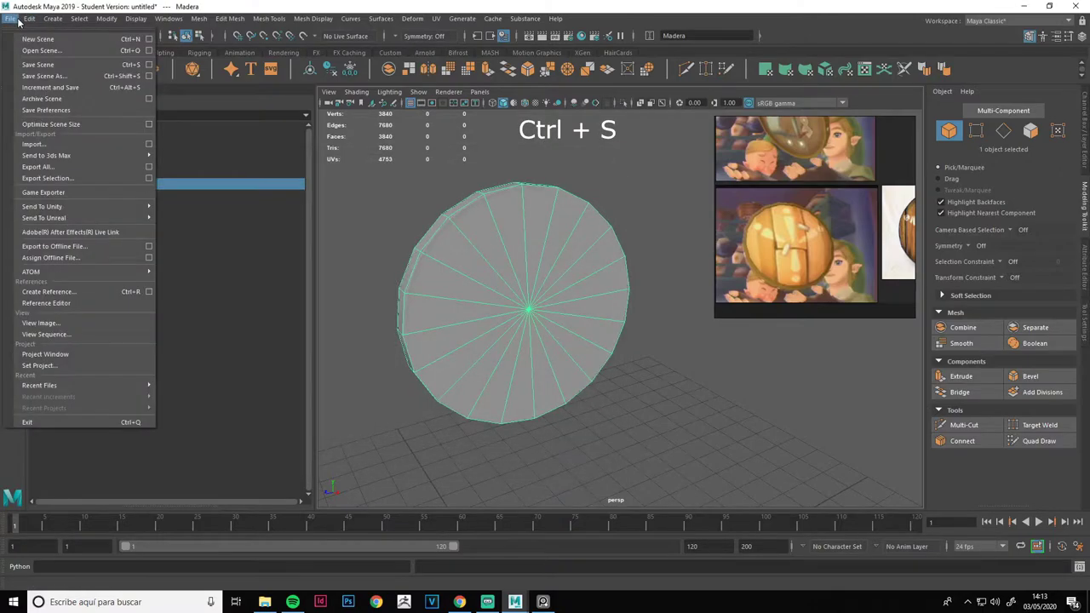
click(50, 78)
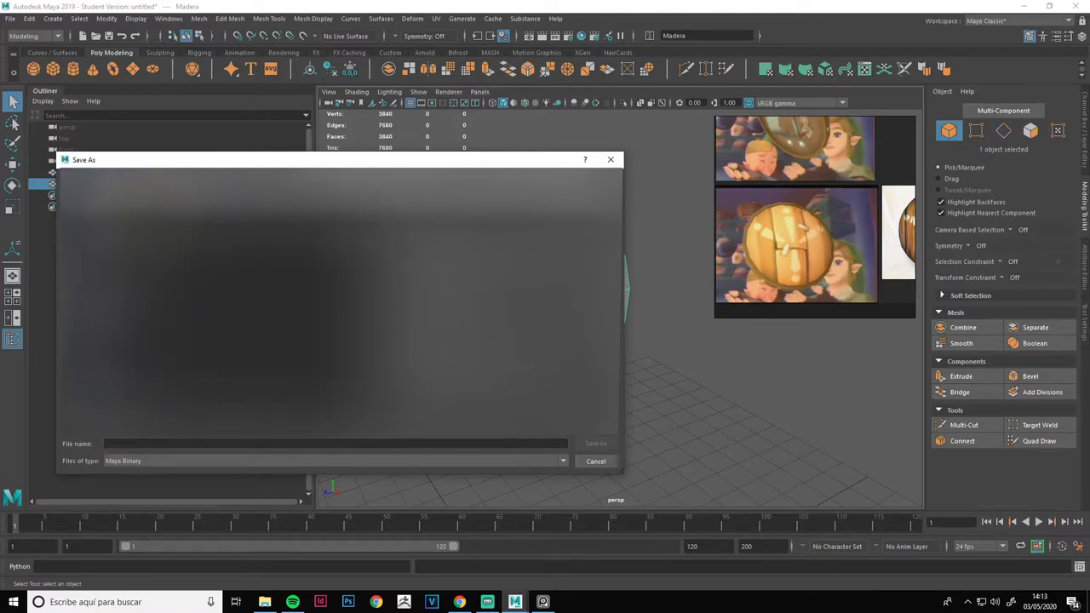
click(168, 228)
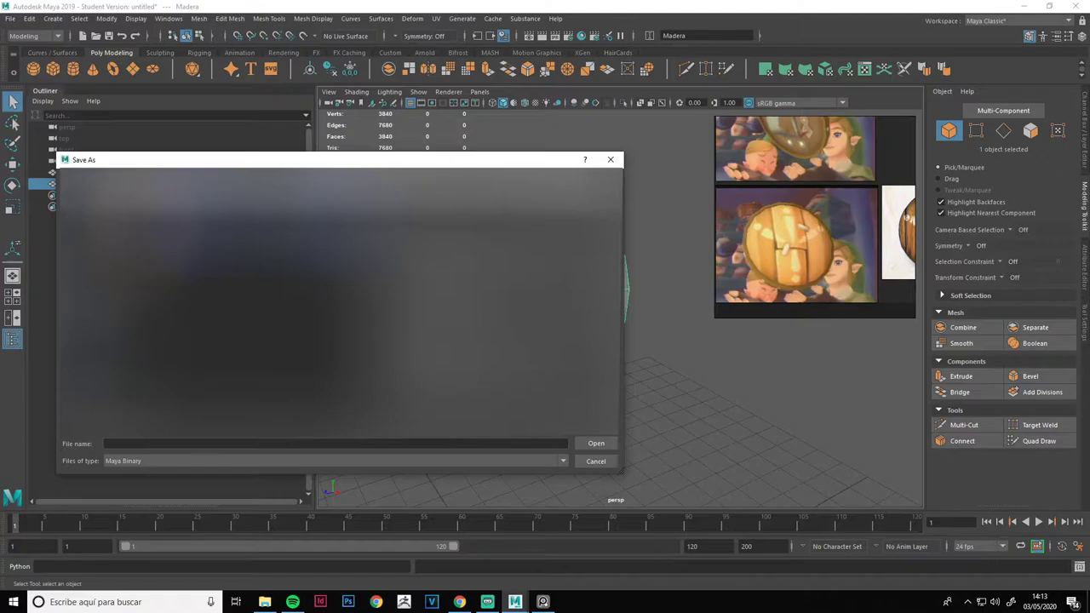
key(Return)
click(181, 444)
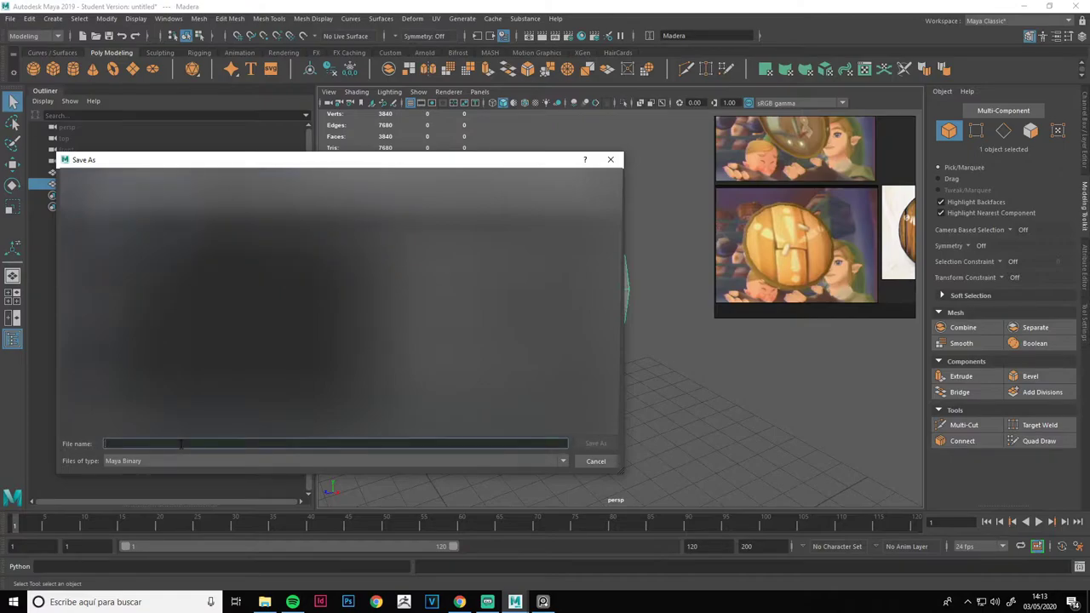
text(Shield)
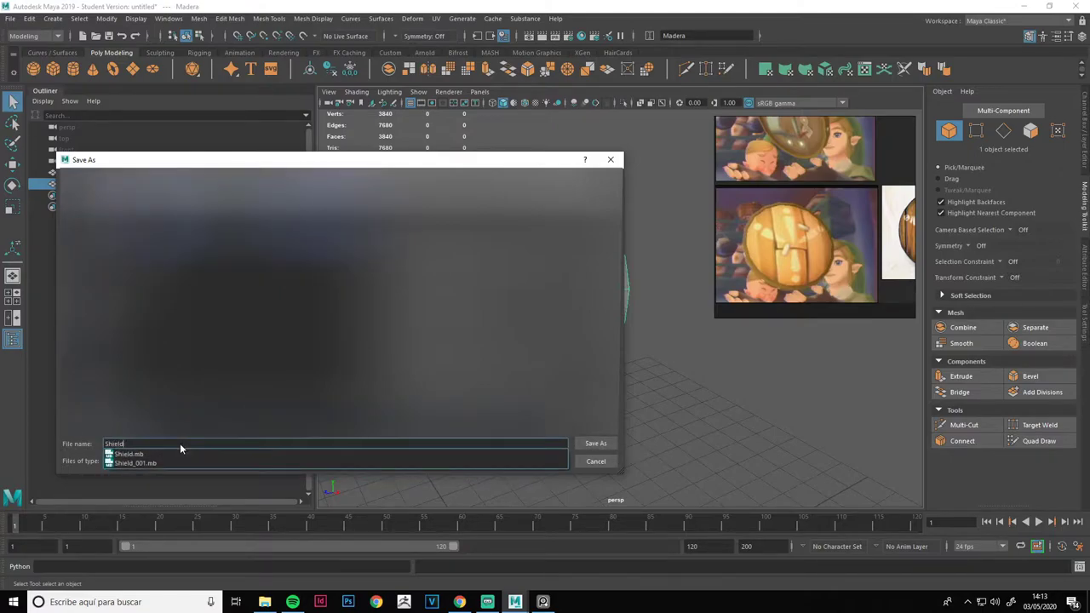
text(_skywardsword_001)
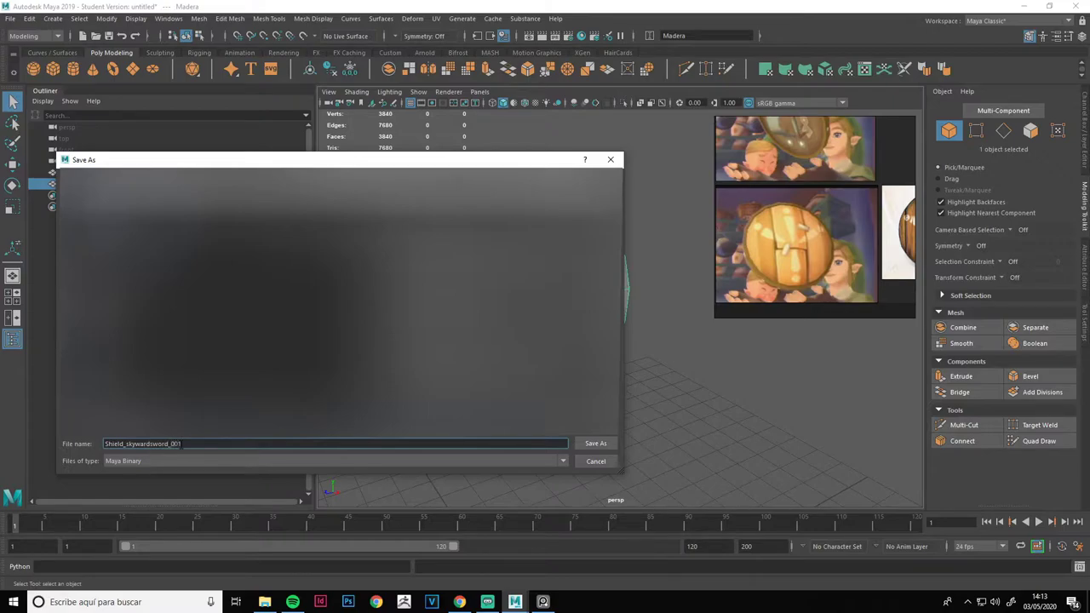
key(Return)
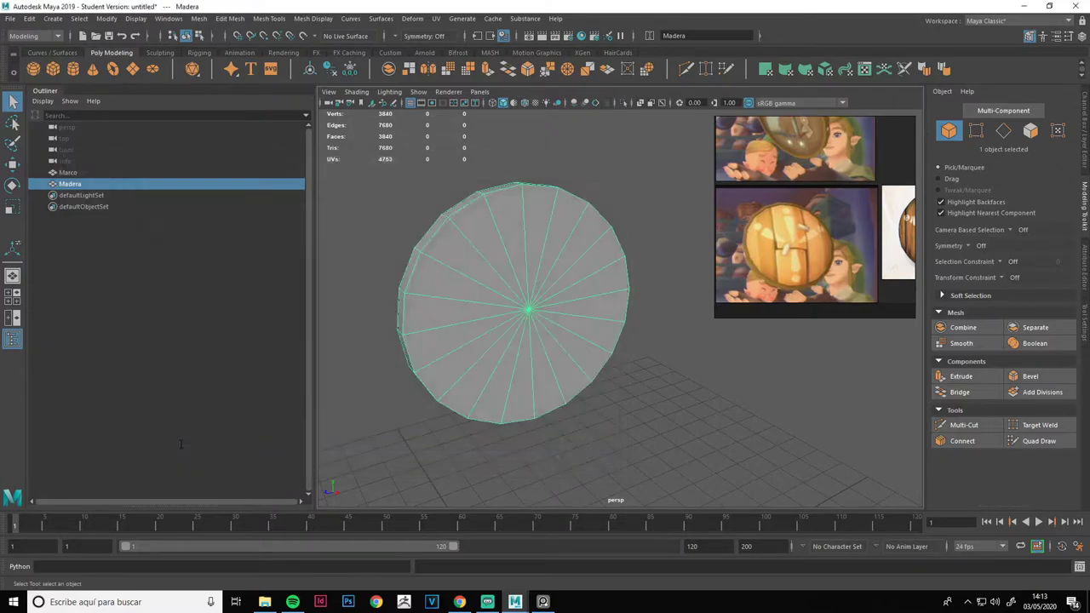
Scale the Madera disc to 2.04 × 0.14 × 2.04, a wide thin board
click(518, 311)
mouse_move(519, 315)
alt+mouse_down()
mouse_move(494, 244)
mouse_move(469, 260)
alt+mouse_up()
scroll(473, 281, up, 2)
key(r)
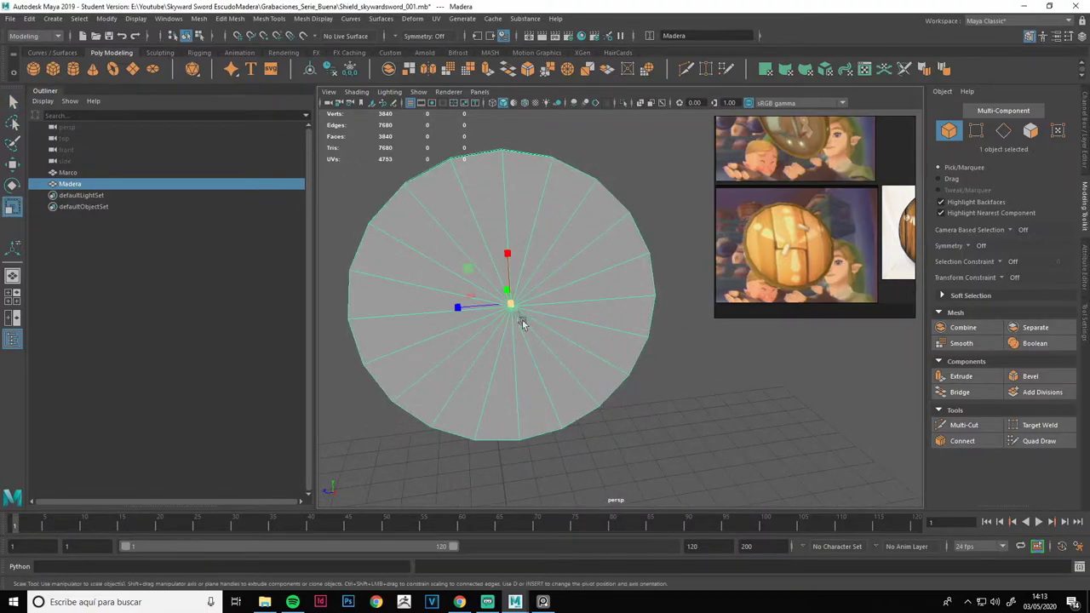
alt+drag(522, 320, 532, 301)
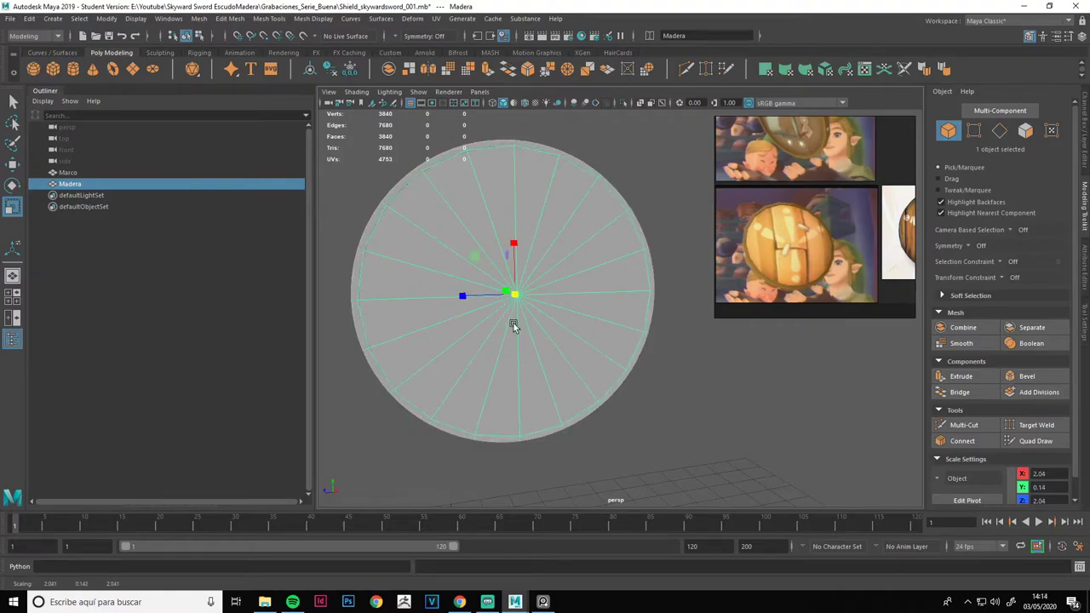
key(3)
key(1)
alt+drag(520, 300, 531, 297)
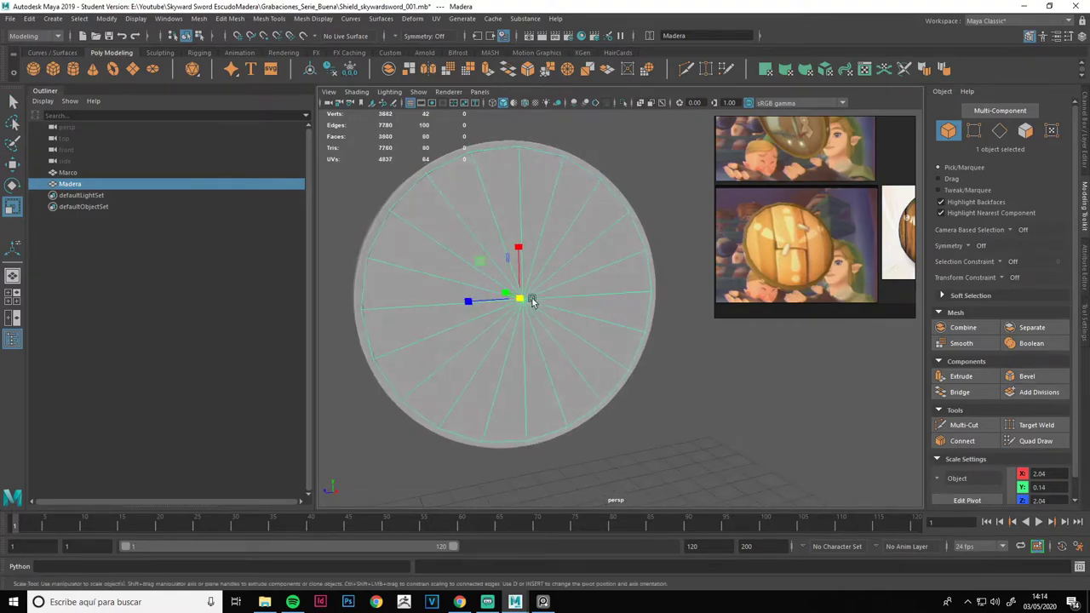
Briefly hide and restore the Marco rim, then reselect Madera
right_click(627, 154)
mouse_move(655, 137)
alt+mouse_down()
mouse_move(648, 159)
mouse_move(665, 161)
mouse_move(641, 167)
alt+mouse_up()
mouse_move(428, 261)
alt+mouse_down()
mouse_move(383, 268)
mouse_move(340, 255)
alt+mouse_up()
click(108, 173)
key(ctrl+h)
key(ctrl+z)
click(91, 184)
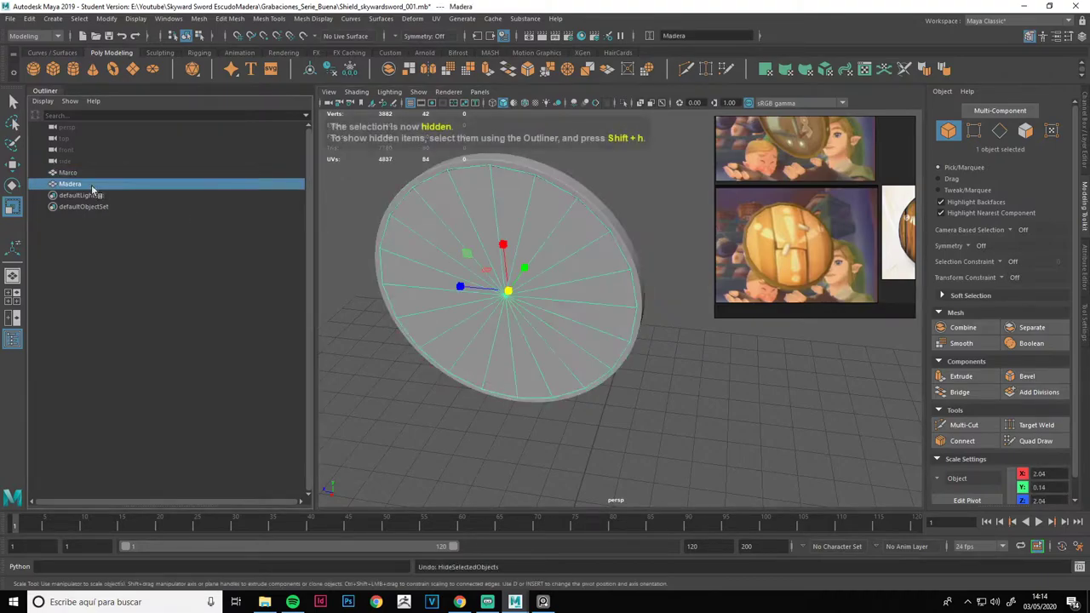
Isolate the Madera disc in the view, then show all objects again
alt+drag(445, 231, 487, 227)
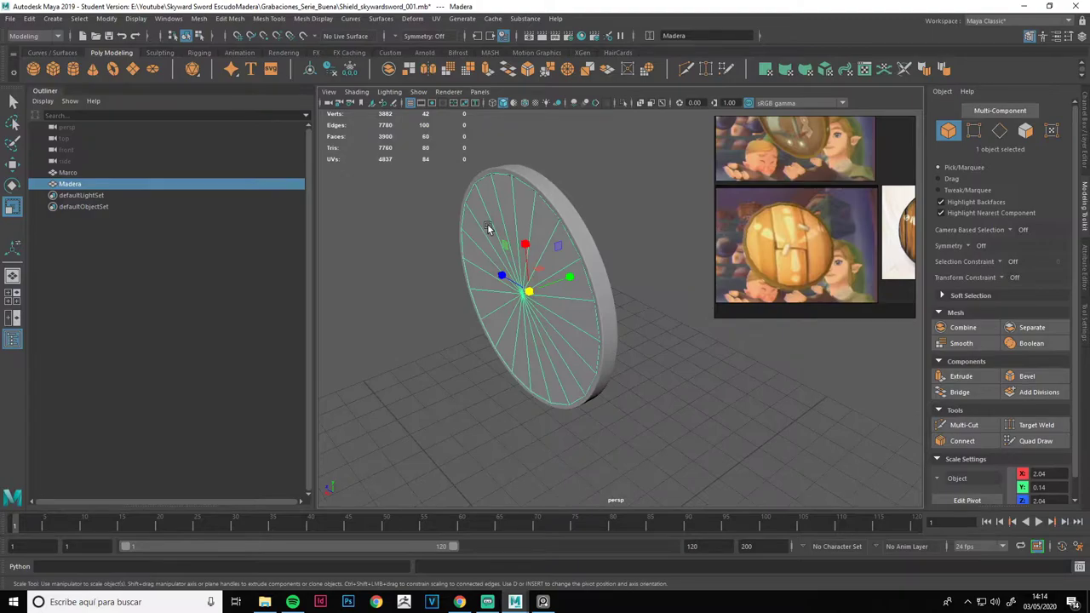
key(ctrl+1)
alt+drag(488, 229, 512, 253)
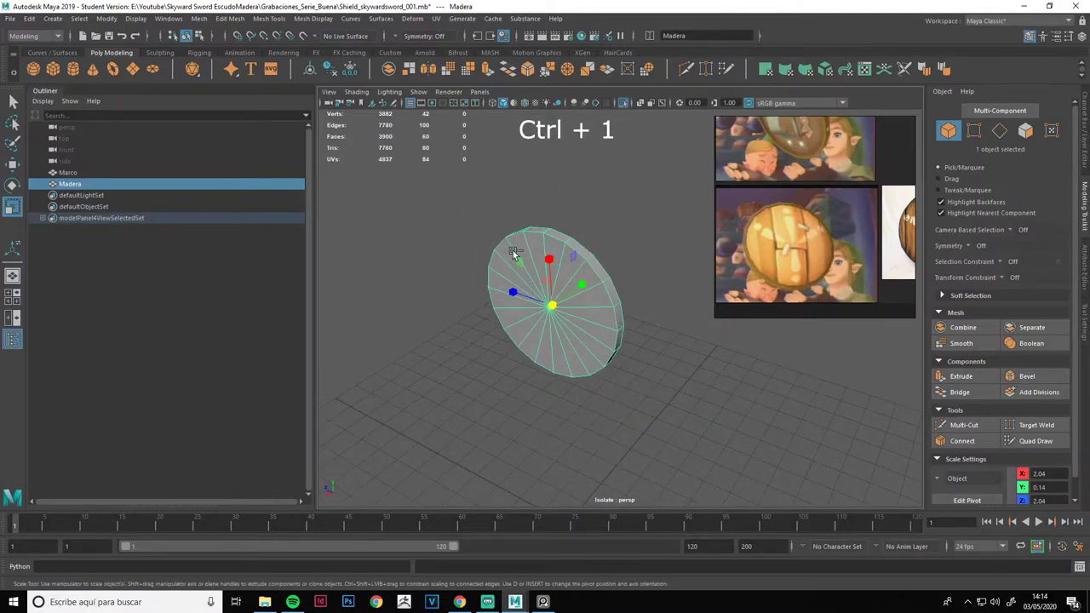
key(ctrl+1)
key(w)
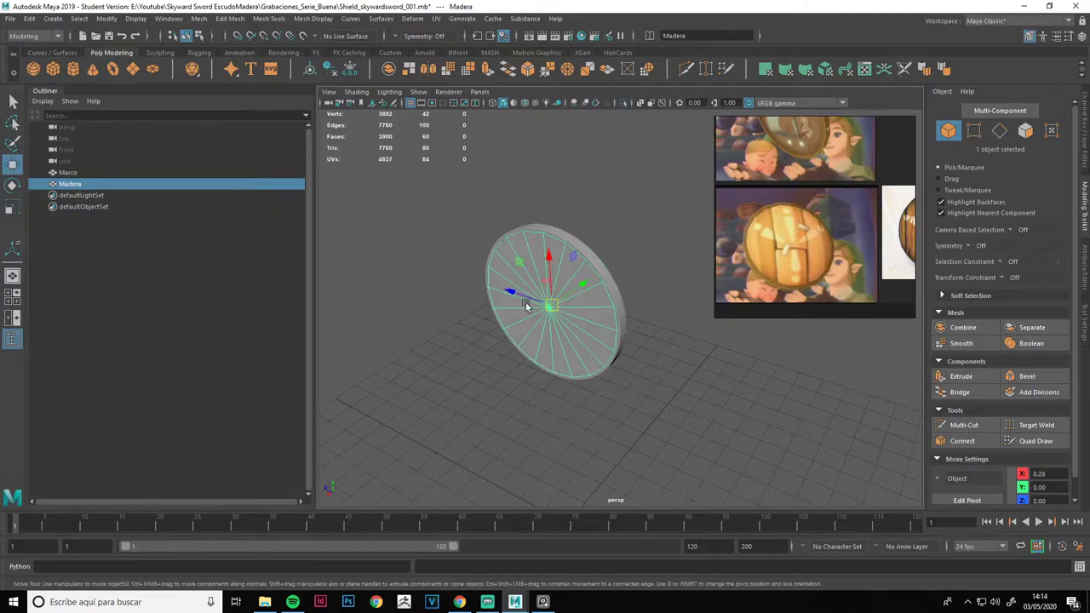
key(ctrl+d)
drag(550, 305, 428, 277)
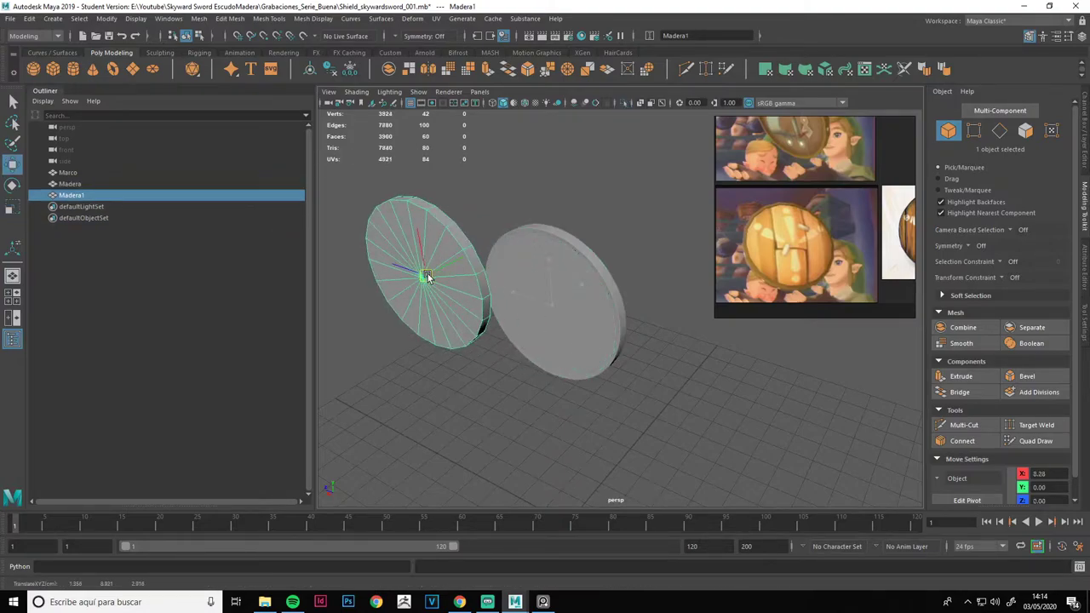
click(553, 306)
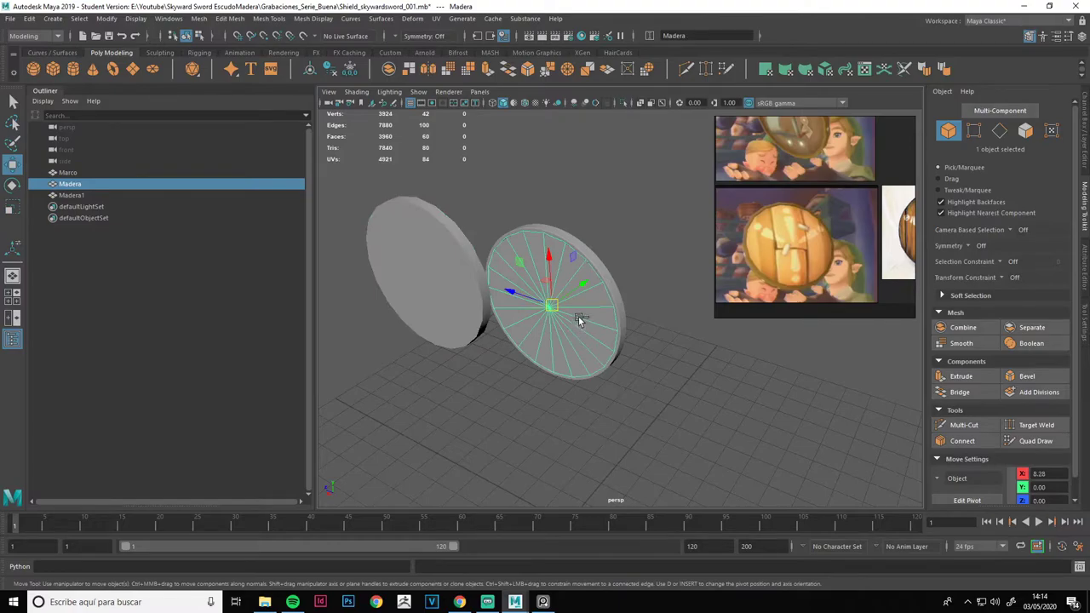
key(ctrl+1)
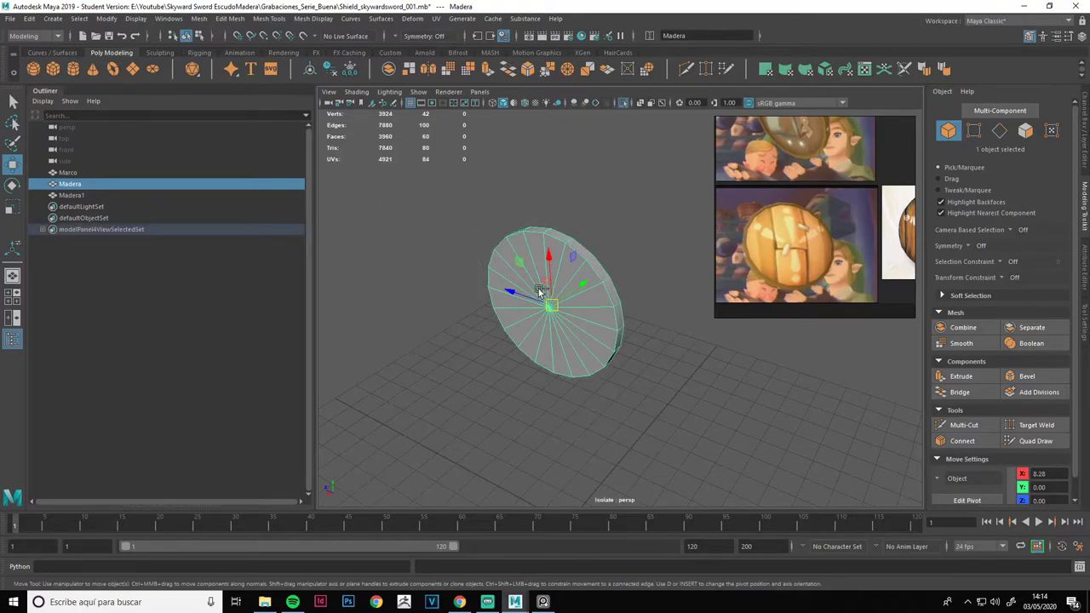
key(ctrl+1)
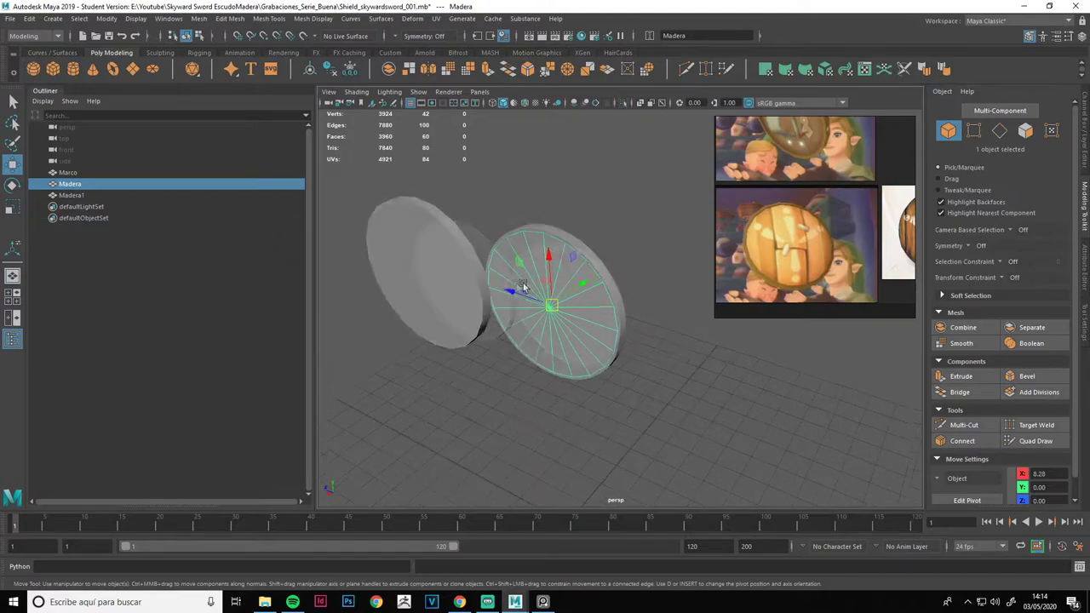
click(404, 237)
key(Delete)
mouse_move(403, 236)
alt+mouse_down()
mouse_move(480, 250)
mouse_move(475, 271)
alt+mouse_up()
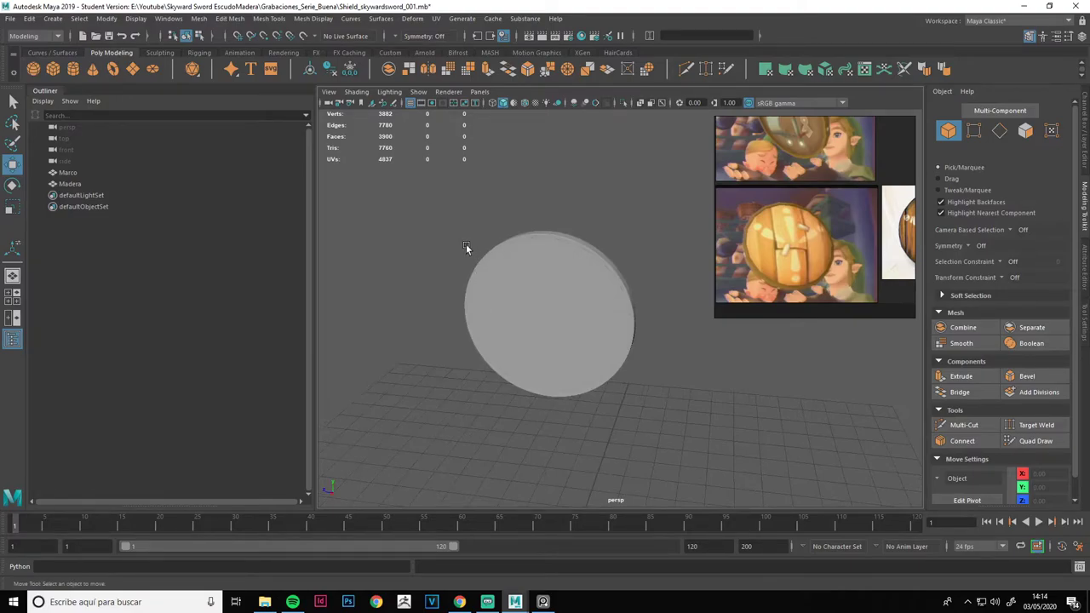
mouse_move(531, 245)
alt+mouse_down()
mouse_move(492, 275)
mouse_move(542, 269)
alt+mouse_up()
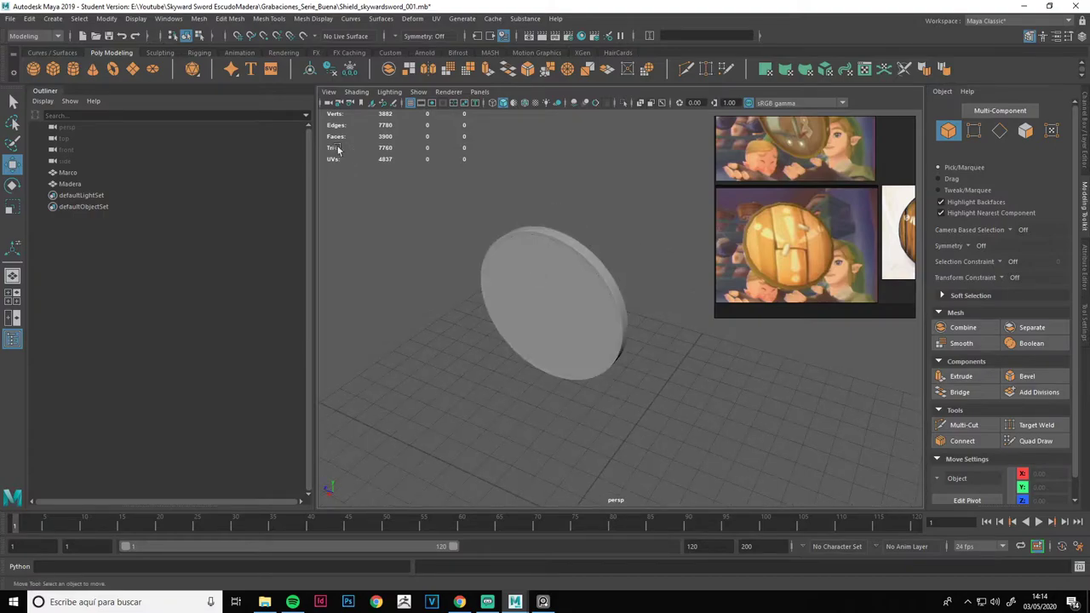
Select the Marco rim and delete its history with Edit > Delete by Type > History
click(560, 232)
click(1080, 35)
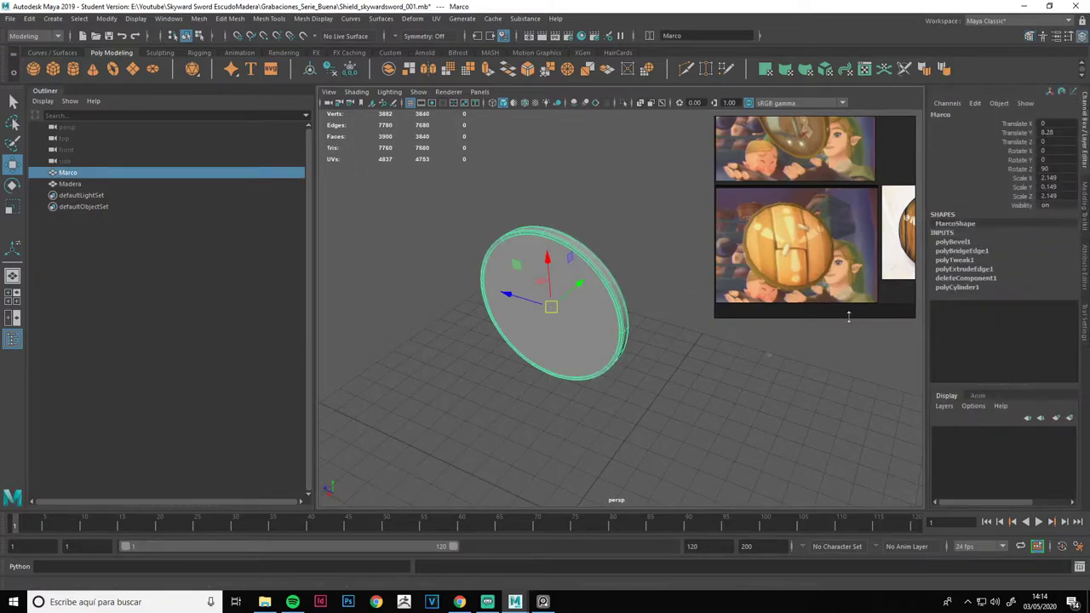
scroll(563, 228, up, 3)
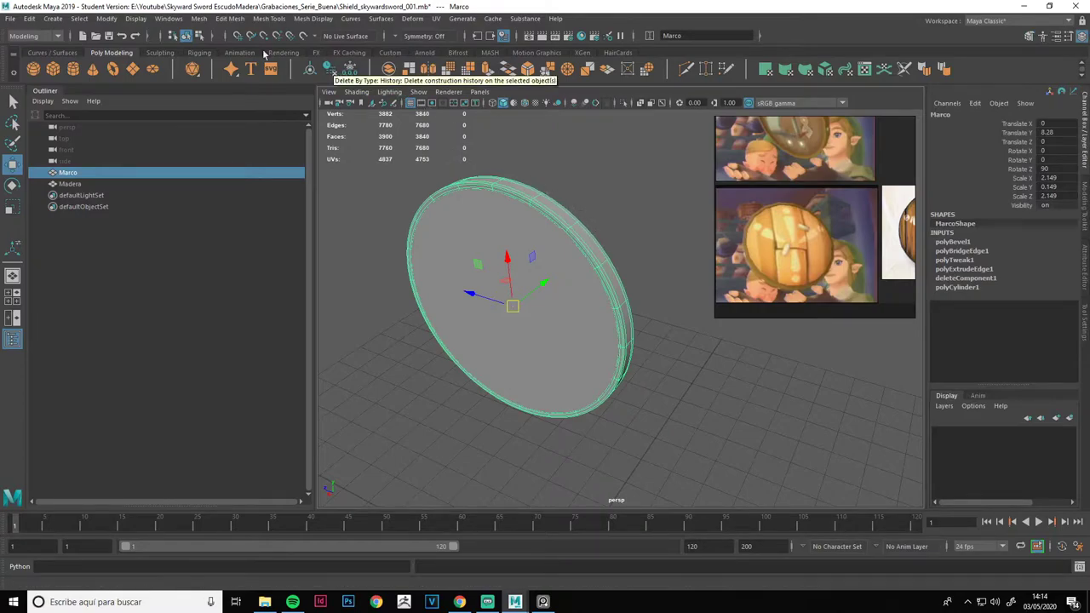
click(31, 18)
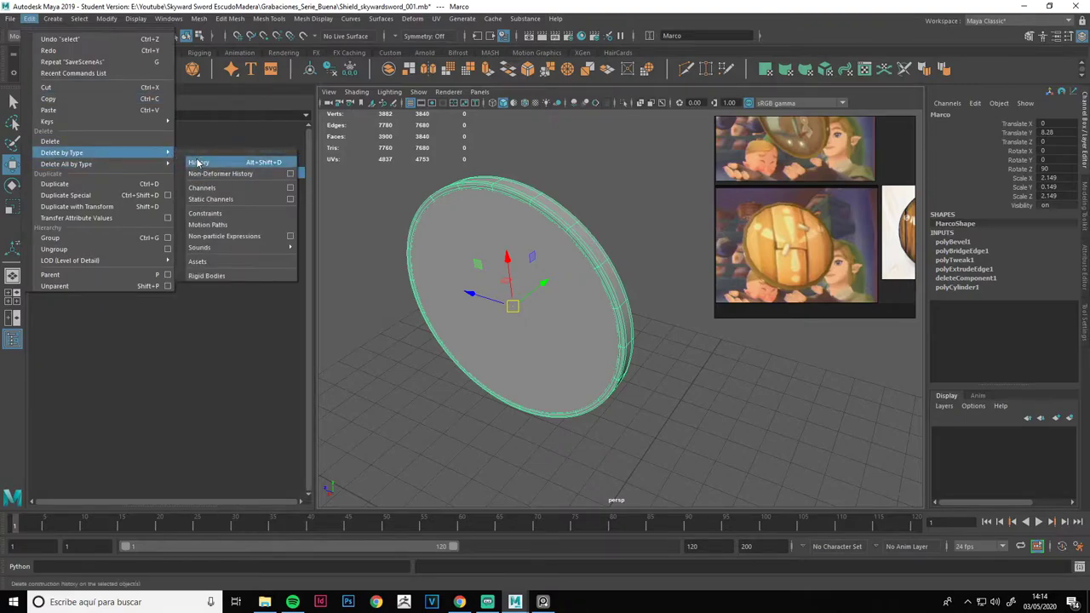
mouse_move(67, 163)
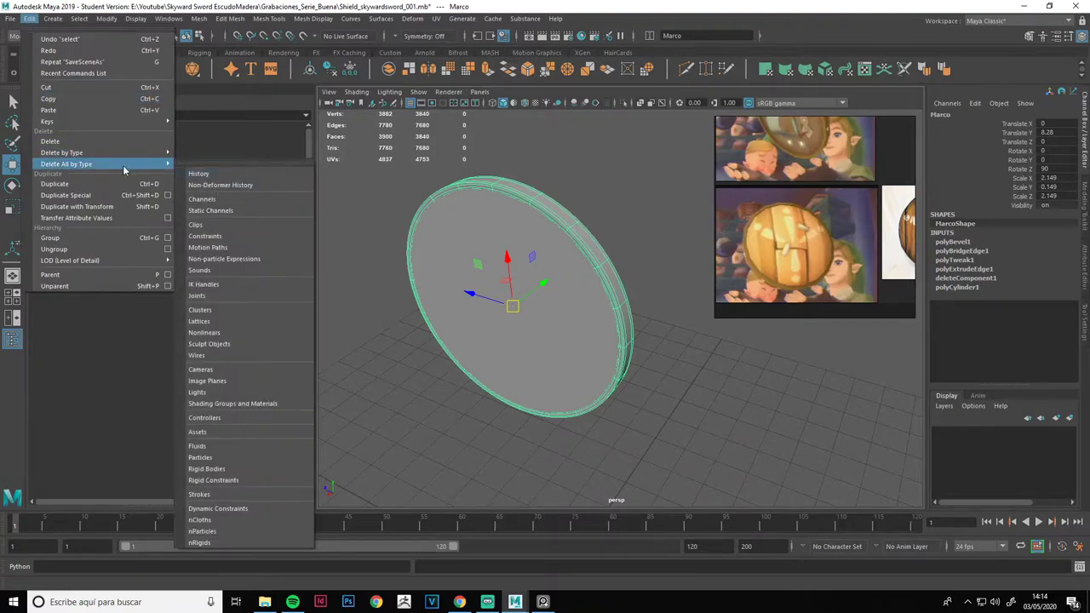
click(194, 174)
click(625, 197)
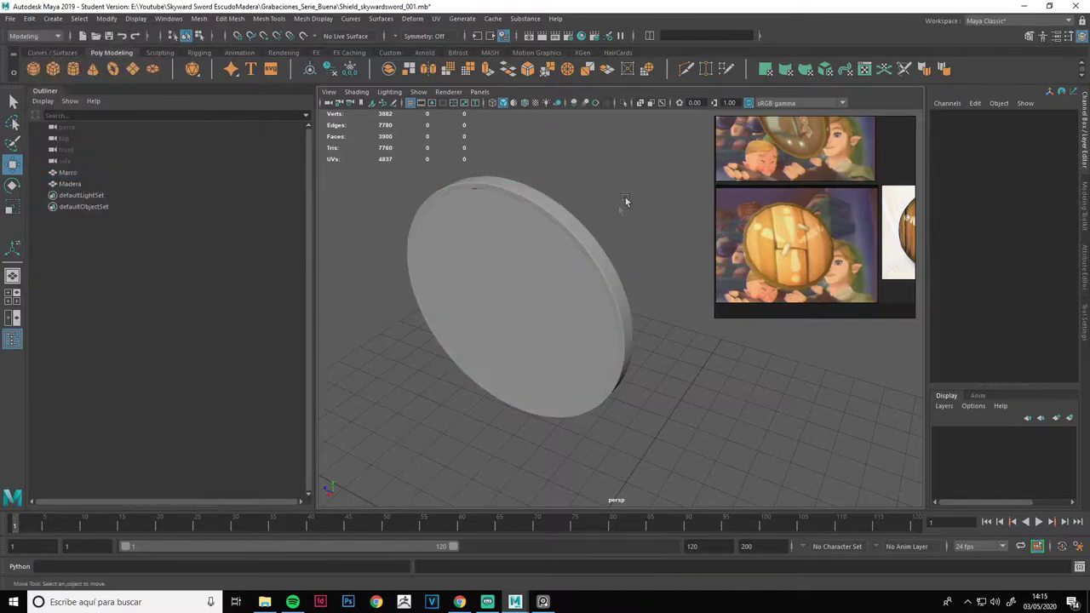
alt+drag(625, 197, 627, 212)
mouse_move(567, 318)
alt+mouse_down()
mouse_move(579, 261)
mouse_move(569, 269)
alt+mouse_up()
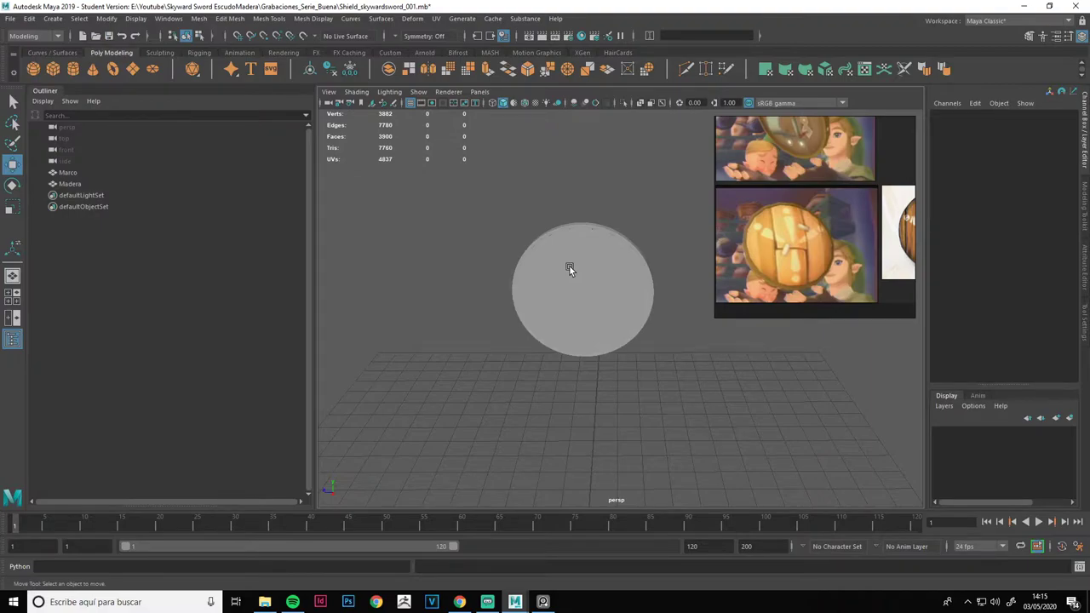
Isolate Madera, select its rim face ring, invert with Ctrl+Shift+I and delete the front and back caps
mouse_move(545, 276)
alt+mouse_down()
mouse_move(575, 279)
mouse_move(570, 247)
alt+mouse_up()
click(562, 279)
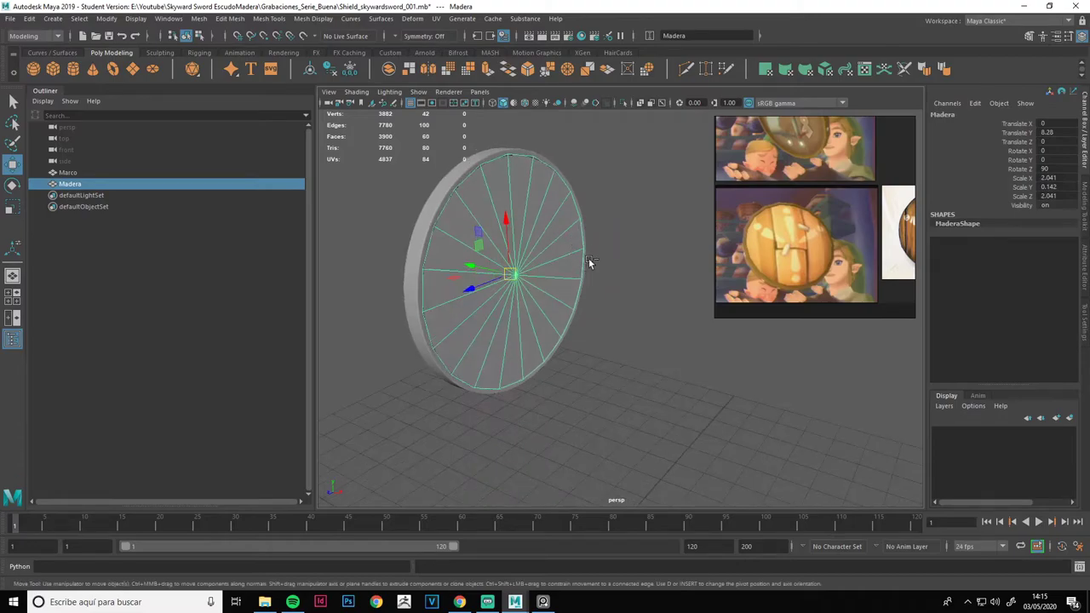
key(1)
key(ctrl+1)
right_drag(624, 199, 620, 223)
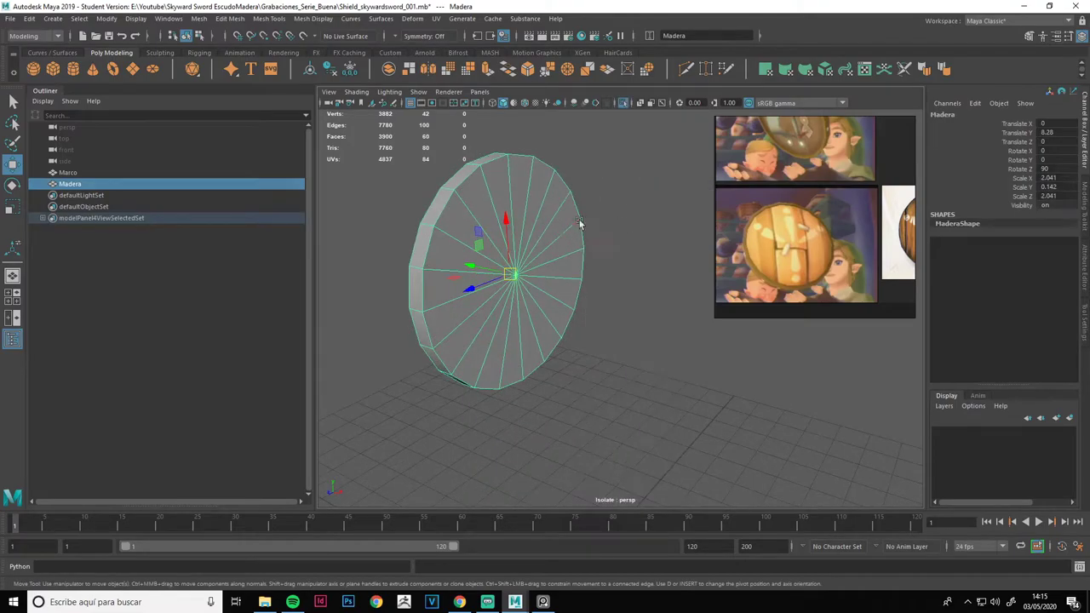
click(434, 215)
alt+drag(431, 241, 553, 281)
double_click(559, 285)
key(ctrl+shift+i)
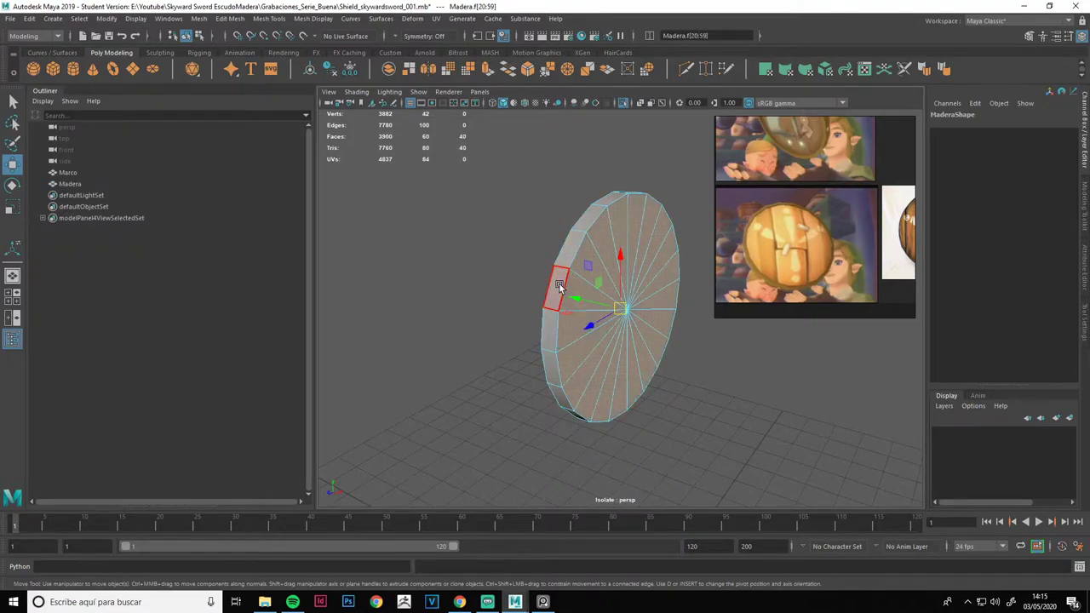
key(Delete)
In edge mode, start selecting the open ring's border edges
alt+drag(523, 271, 505, 268)
right_drag(518, 218, 562, 199)
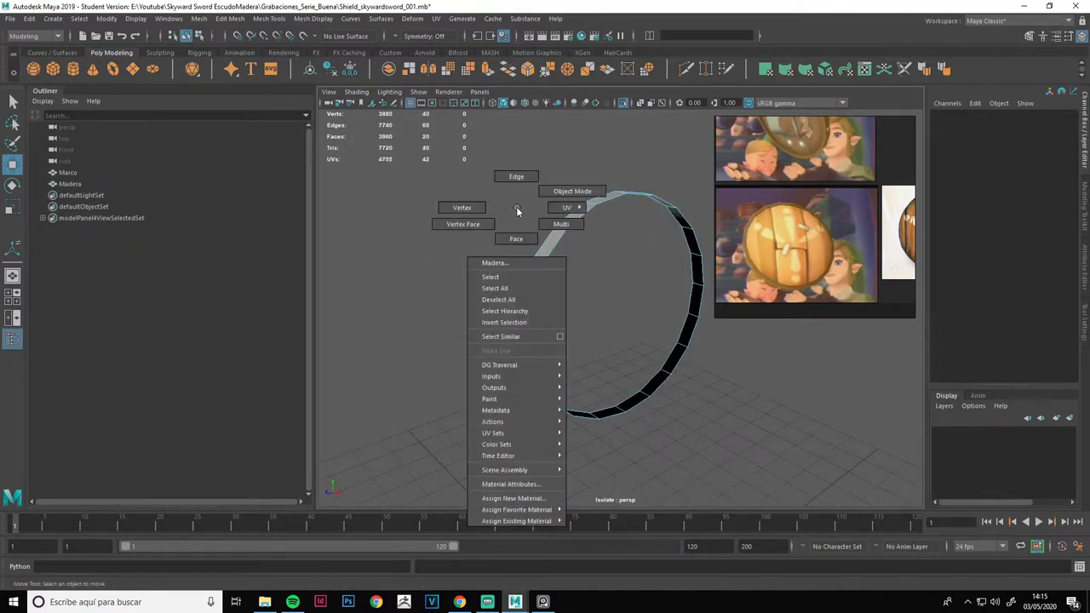
mouse_move(562, 199)
alt+mouse_down()
mouse_move(625, 212)
mouse_move(577, 199)
mouse_move(587, 201)
alt+mouse_up()
click(506, 308)
key(q)
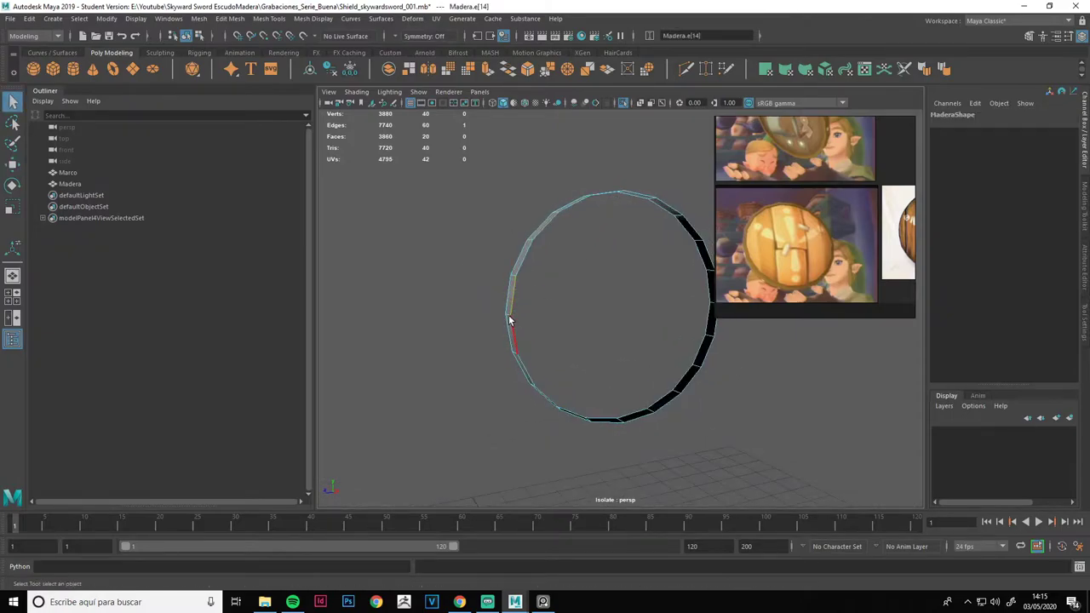
mouse_move(586, 321)
alt+mouse_down()
mouse_move(519, 309)
mouse_move(567, 307)
alt+mouse_up()
shift+click(582, 301)
alt+drag(503, 275, 552, 275)
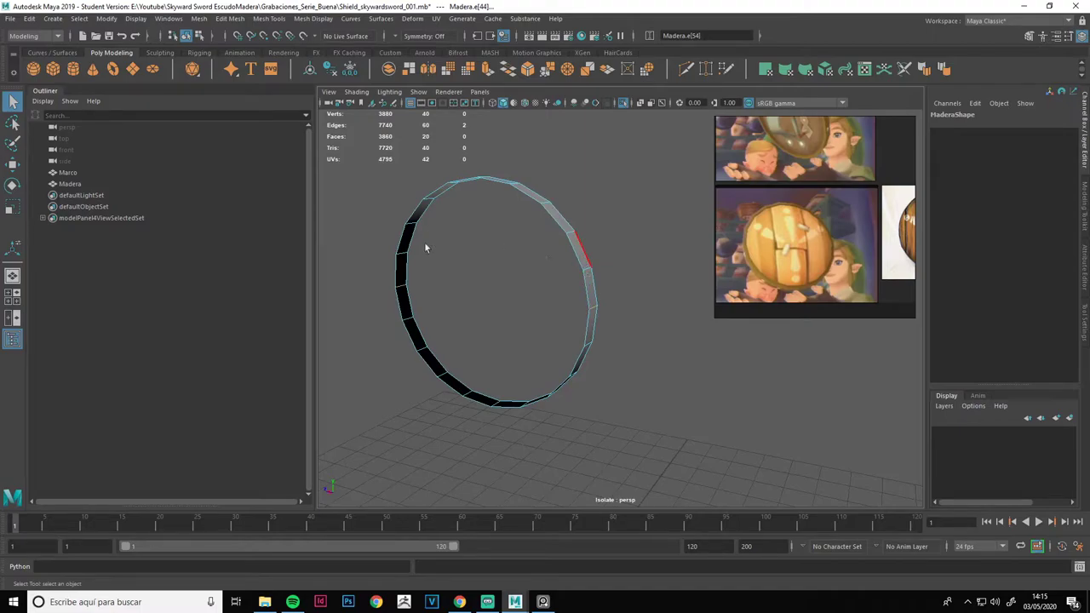
click(577, 252)
Add the remaining upper and lower border edges of the ring to the selection
shift+click(430, 191)
shift+click(524, 195)
mouse_move(525, 195)
alt+mouse_down()
mouse_move(491, 235)
mouse_move(499, 292)
mouse_move(482, 272)
alt+mouse_up()
shift+click(452, 209)
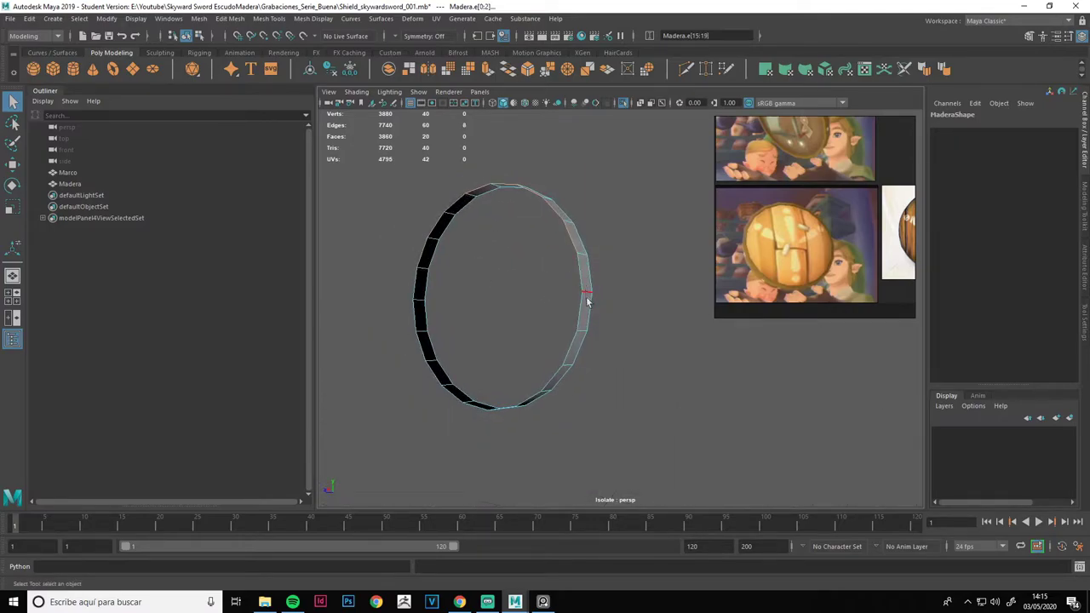
alt+drag(521, 328, 571, 319)
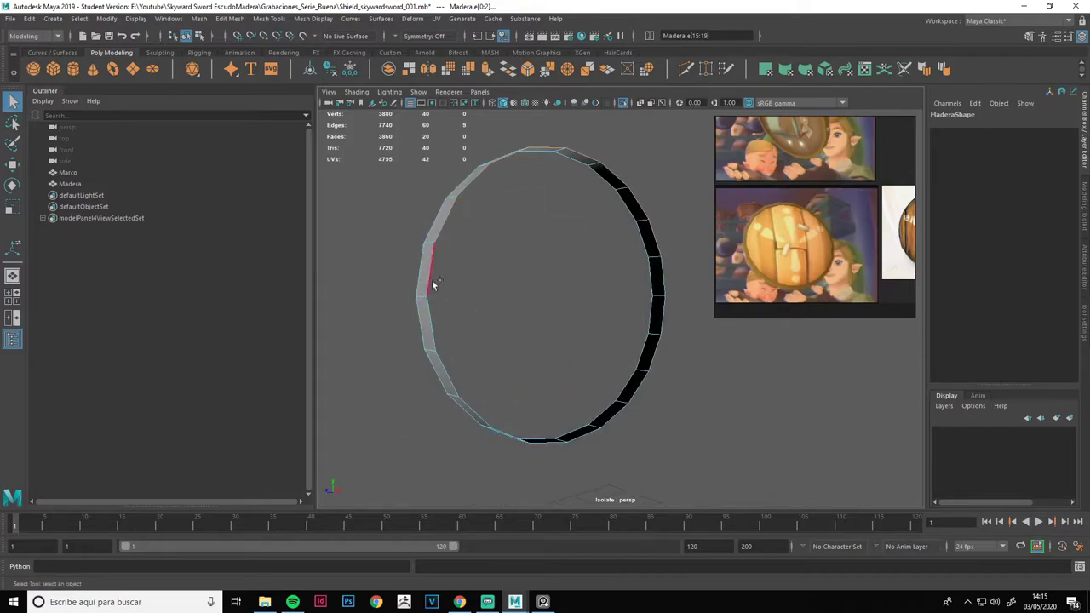
shift+click(452, 373)
mouse_move(452, 373)
alt+mouse_down()
mouse_move(486, 348)
mouse_move(433, 307)
alt+mouse_up()
shift+click(514, 356)
shift+click(583, 360)
alt+drag(587, 320, 433, 311)
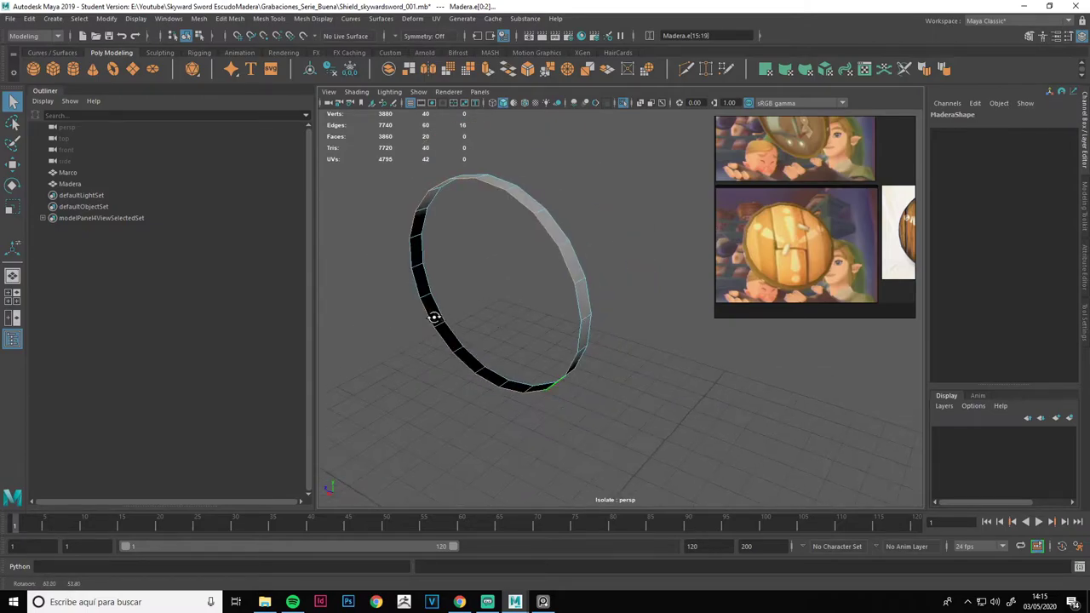
click(1085, 271)
click(1085, 212)
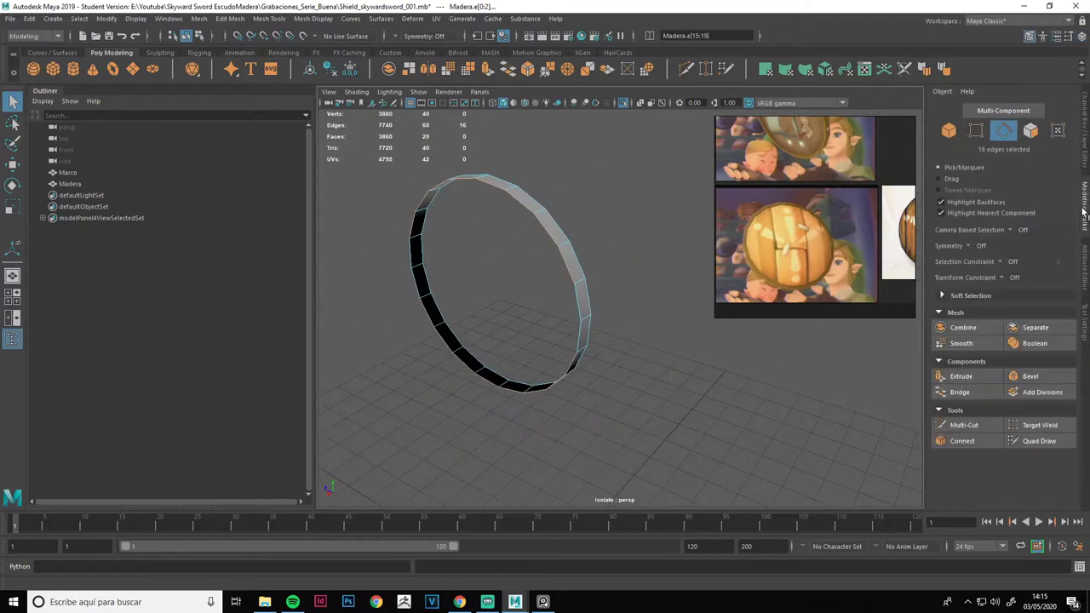
Bridge the selected border edges to refill the ring with vertical plank strips
click(986, 393)
key(w)
mouse_move(632, 349)
alt+mouse_down()
mouse_move(706, 348)
mouse_move(709, 338)
mouse_move(759, 346)
alt+mouse_up()
Insert one horizontal Multi-Cut across the plank strips
click(964, 425)
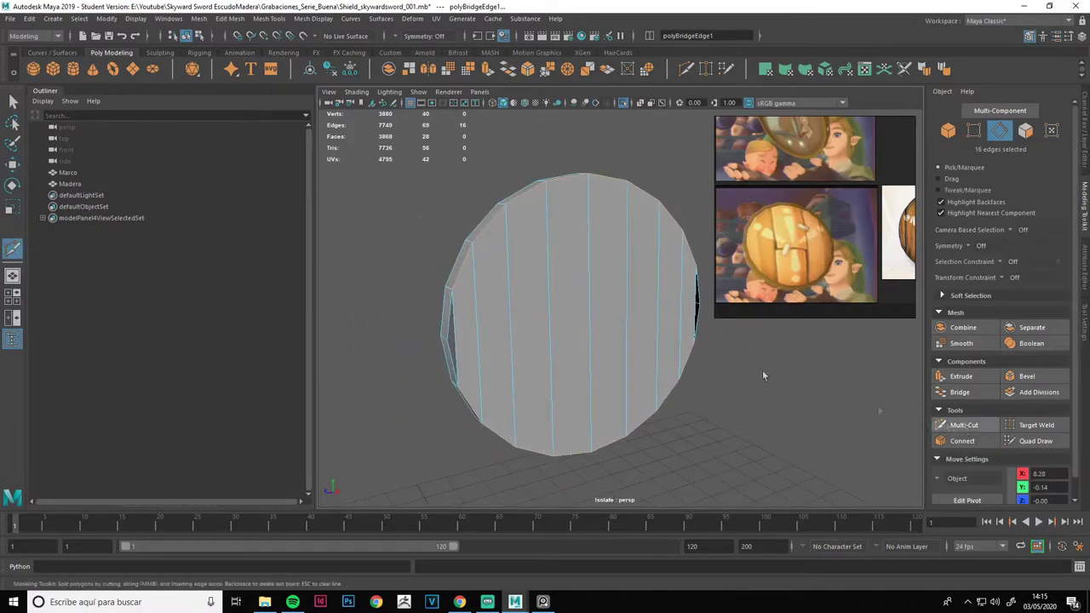
ctrl+click(552, 330)
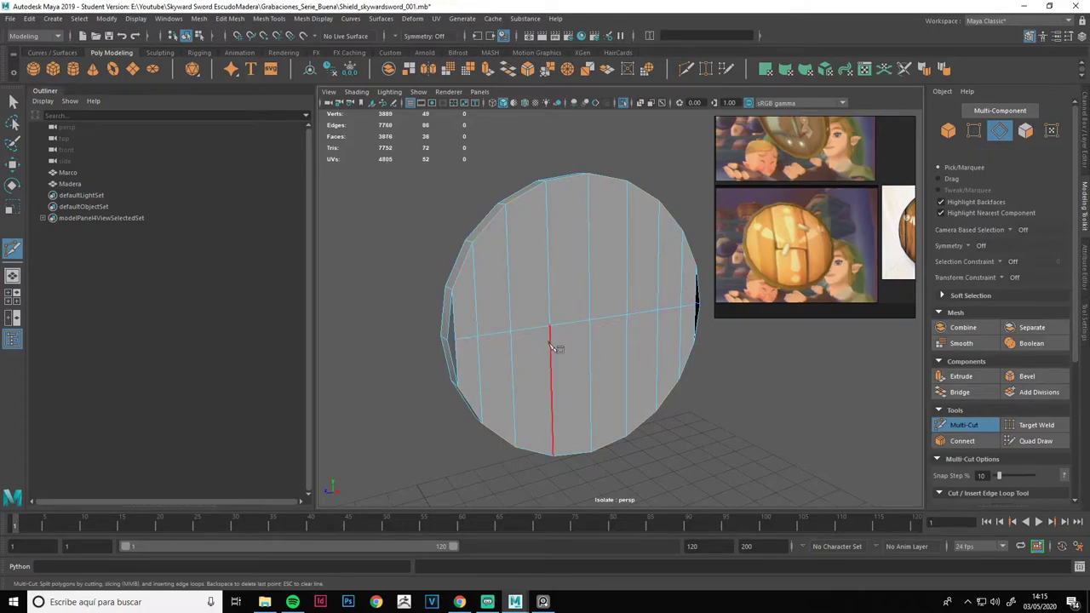
key(q)
right_drag(731, 391, 692, 286)
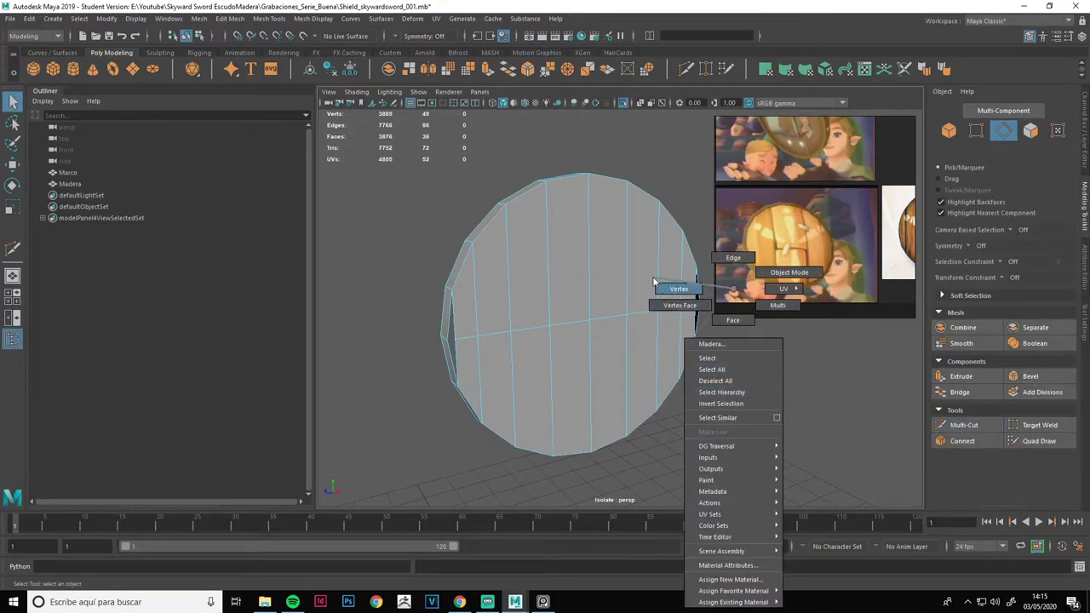
click(1036, 427)
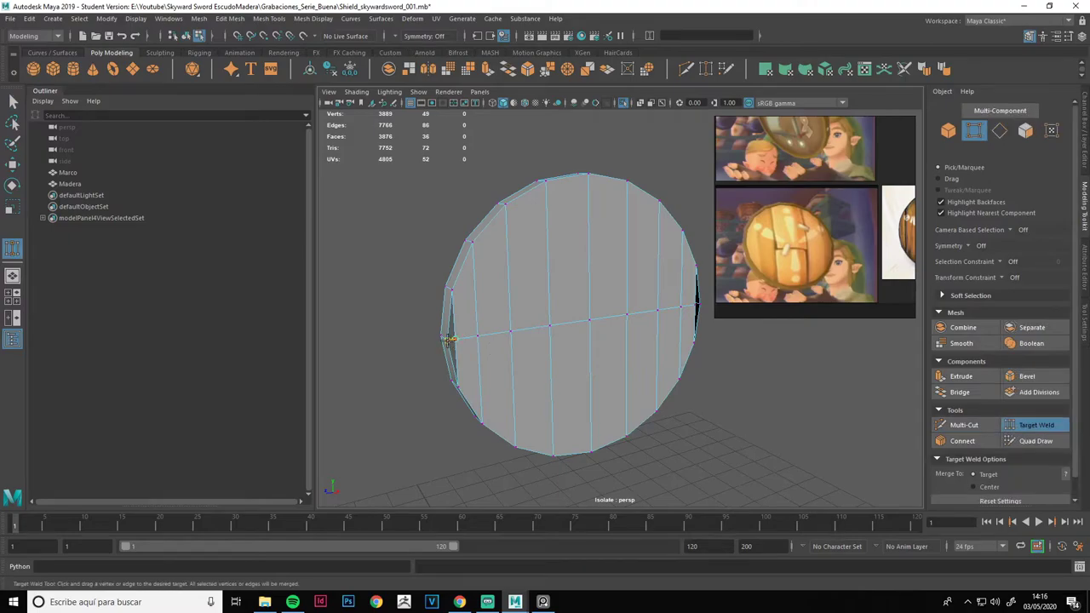
Target-weld two stray vertices on the horizontal cut onto their neighbours
drag(449, 339, 453, 367)
alt+drag(460, 366, 554, 360)
mouse_move(632, 324)
mouse_down()
mouse_move(645, 324)
mouse_move(653, 352)
mouse_move(596, 353)
mouse_up()
Select one of the upper plank faces in face mode
click(964, 425)
mouse_move(681, 357)
alt+mouse_down()
mouse_move(627, 361)
mouse_move(614, 346)
mouse_move(676, 341)
mouse_move(628, 331)
mouse_move(632, 290)
alt+mouse_up()
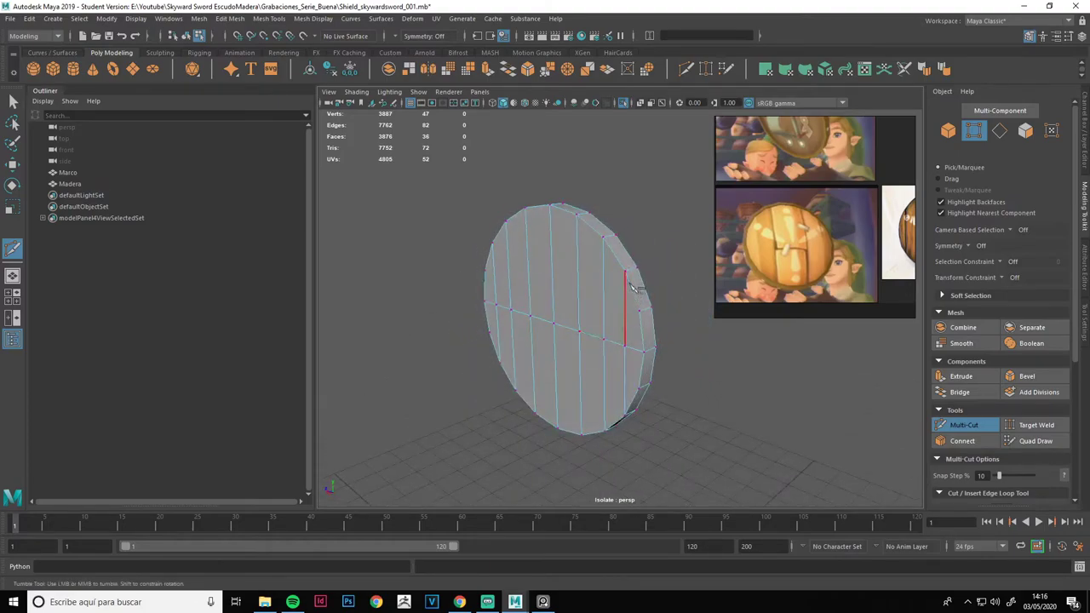
mouse_move(540, 311)
alt+mouse_down()
mouse_move(567, 314)
mouse_move(582, 339)
alt+mouse_up()
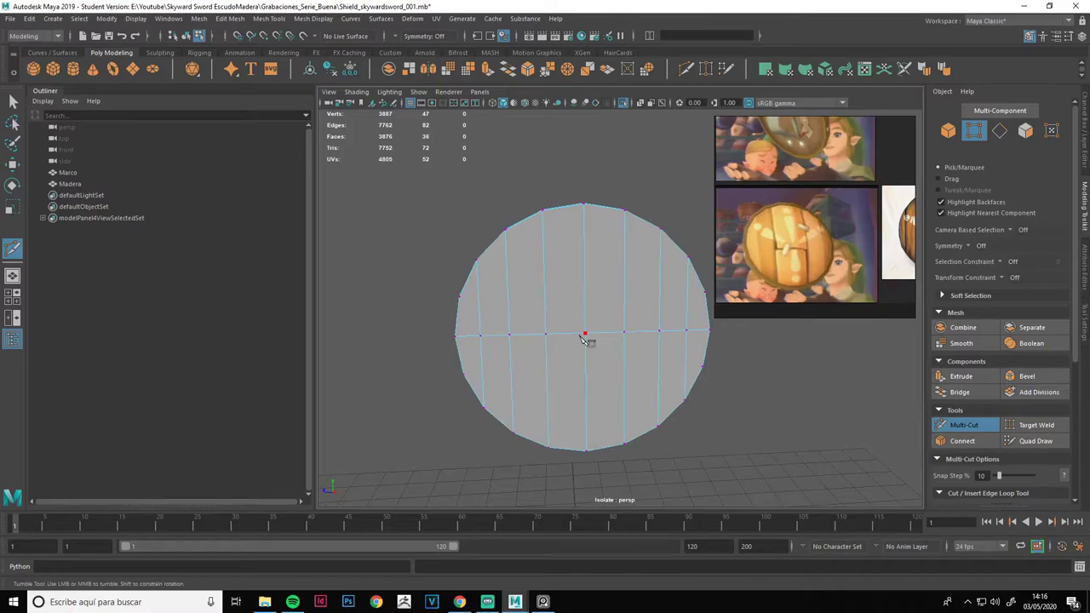
mouse_move(584, 340)
alt+mouse_down()
mouse_move(547, 329)
mouse_move(542, 304)
alt+mouse_up()
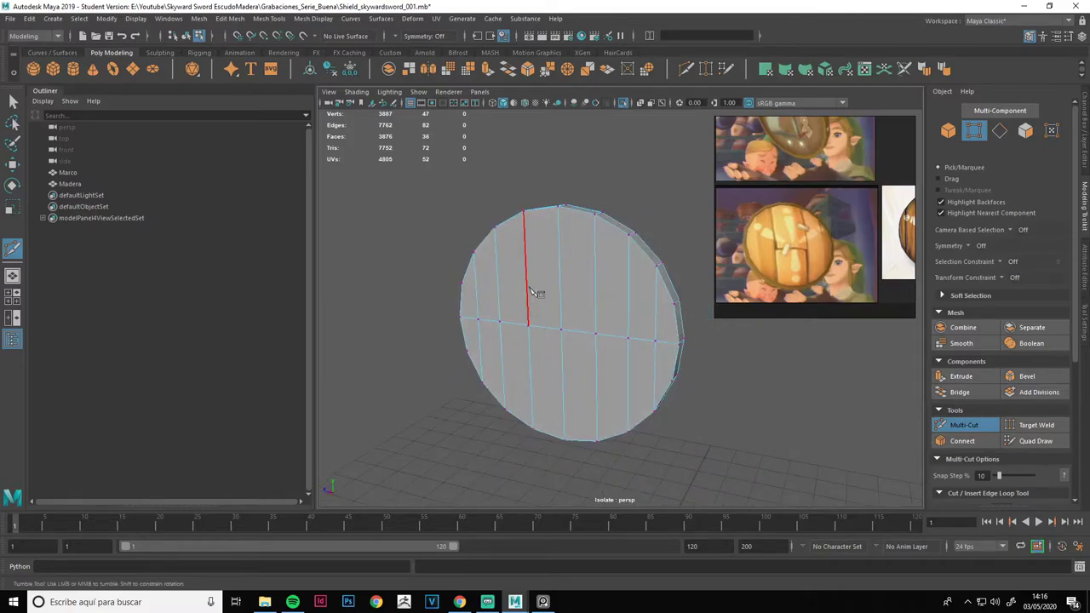
key(q)
right_drag(545, 292, 545, 306)
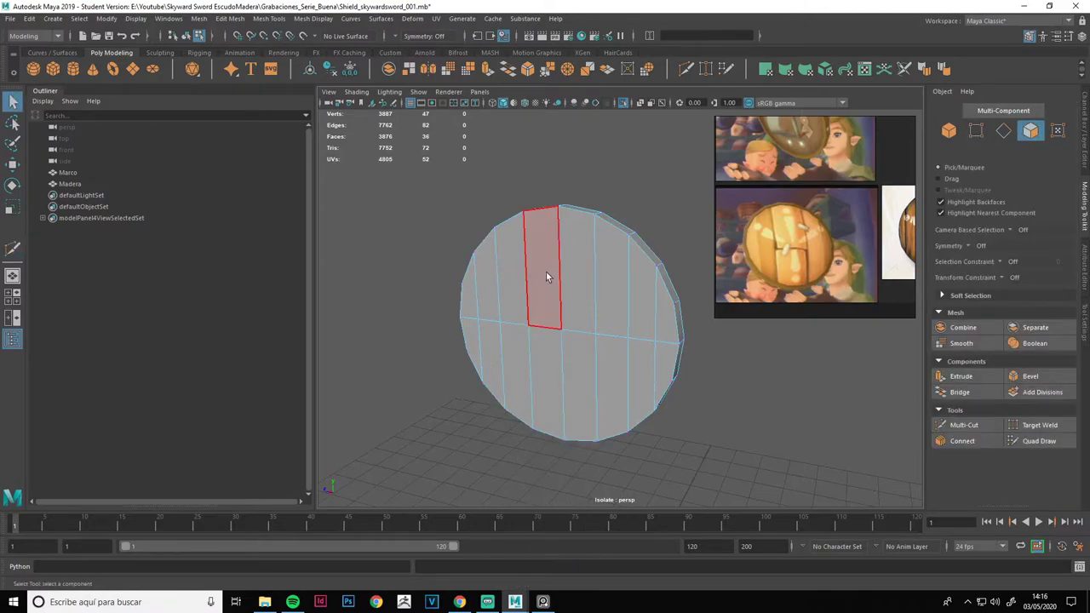
click(546, 273)
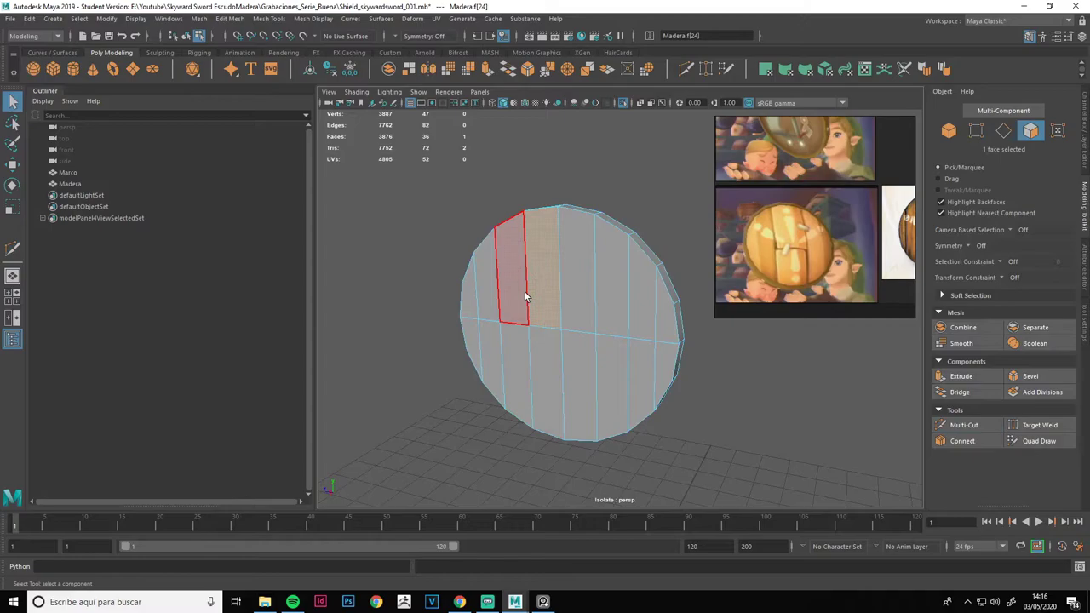
Multi-Cut two horizontal lines across the disc, one through the middle and one across the top
click(990, 425)
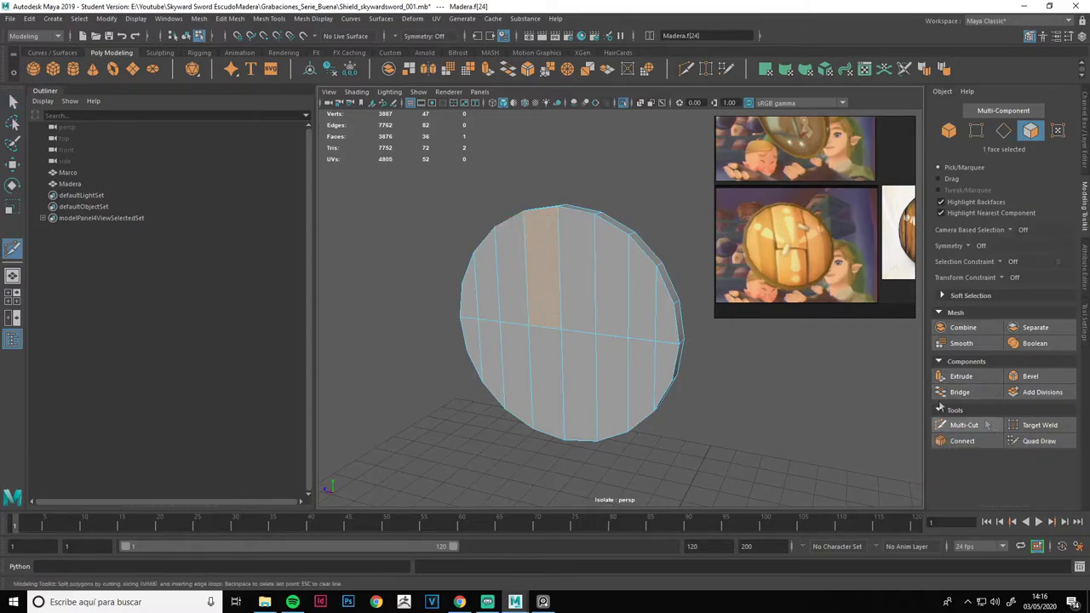
click(673, 303)
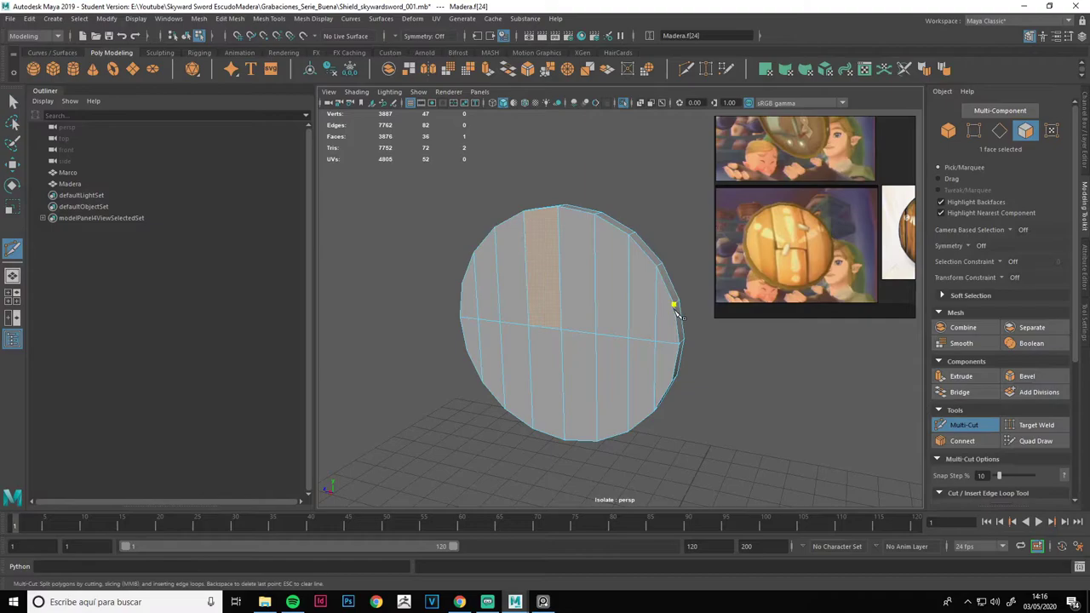
click(462, 284)
key(Return)
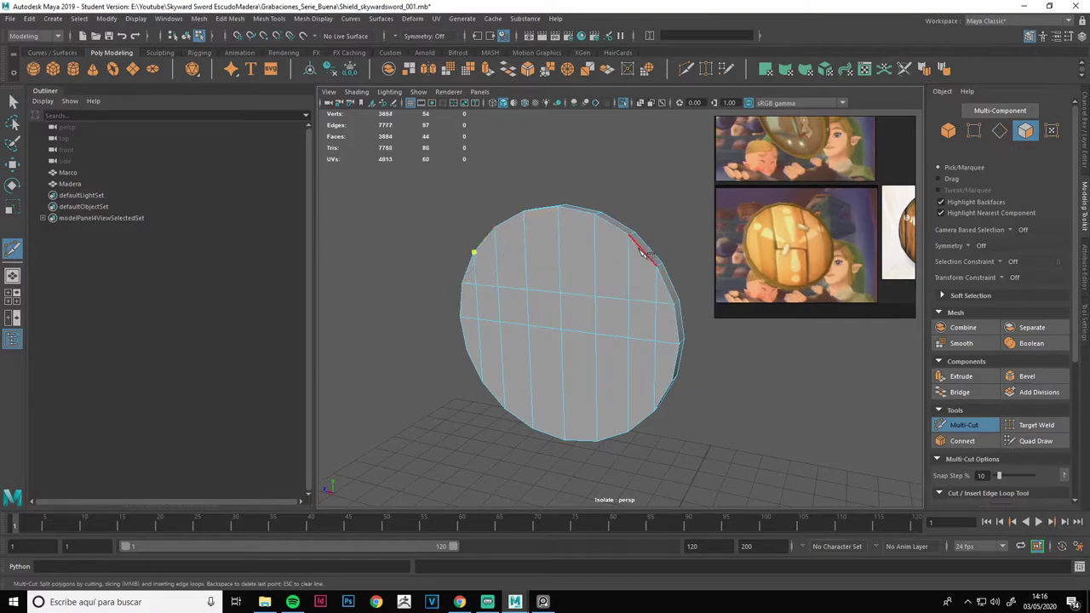
click(628, 235)
click(488, 236)
key(Return)
Add three more horizontal cuts across the lower half of the shield
alt+drag(584, 332, 479, 358)
click(460, 365)
click(702, 363)
key(Return)
click(479, 400)
click(683, 397)
key(Return)
click(508, 426)
click(657, 424)
key(Return)
mouse_move(689, 445)
alt+mouse_down()
mouse_move(513, 253)
mouse_move(551, 227)
alt+mouse_up()
Delete the outer rim face loop and switch the mesh to vertex mode
key(q)
right_click(555, 227)
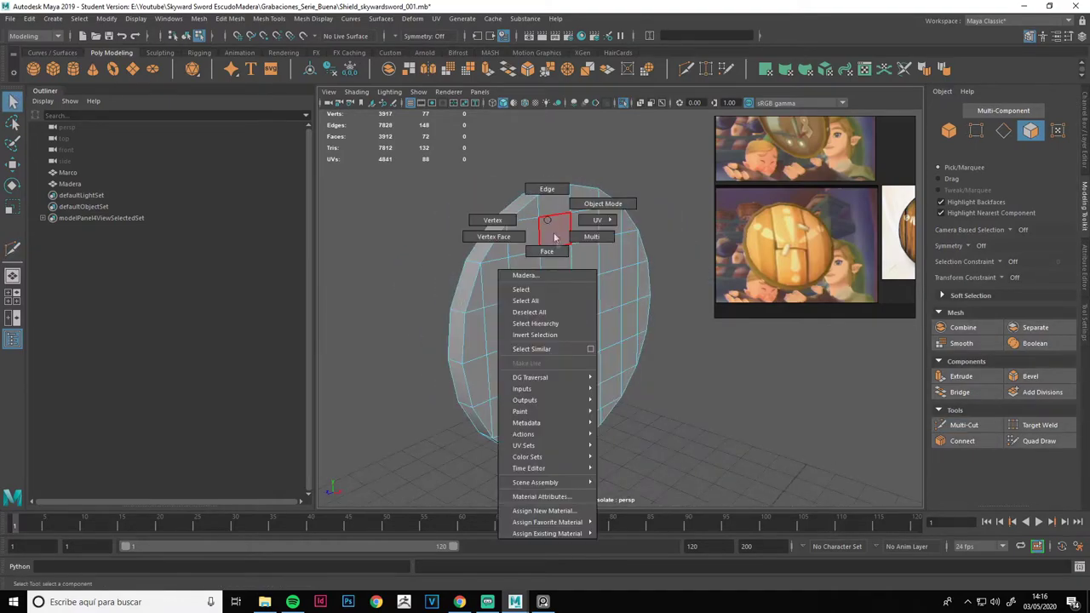
double_click(487, 243)
key(Delete)
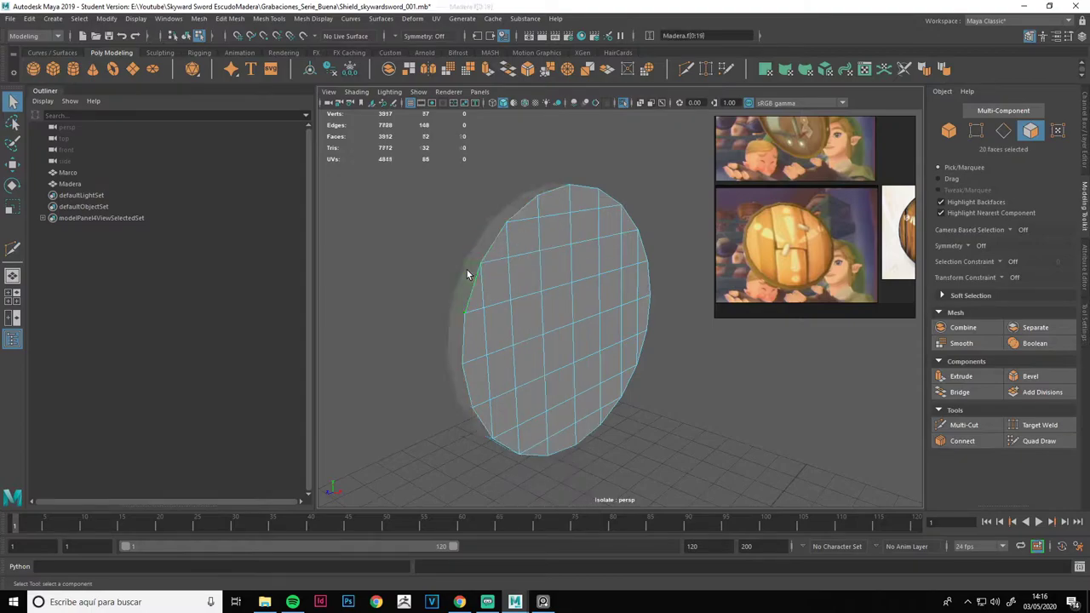
mouse_move(427, 250)
alt+mouse_down()
mouse_move(497, 306)
mouse_move(523, 280)
alt+mouse_up()
right_click(564, 265)
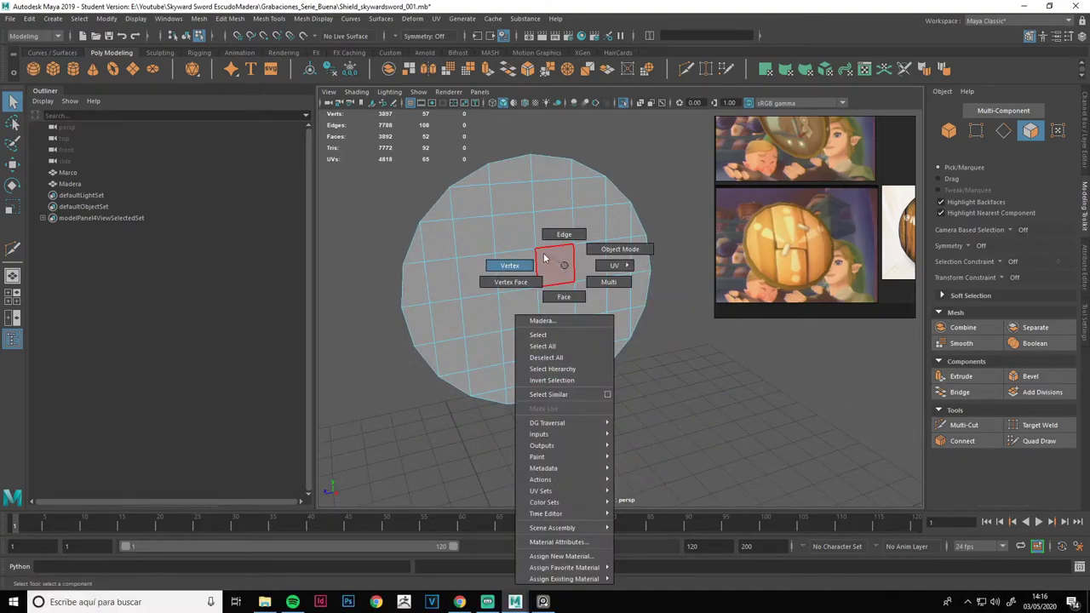
right_drag(545, 258, 545, 260)
mouse_move(541, 304)
alt+mouse_down()
mouse_move(565, 302)
mouse_move(551, 301)
alt+mouse_up()
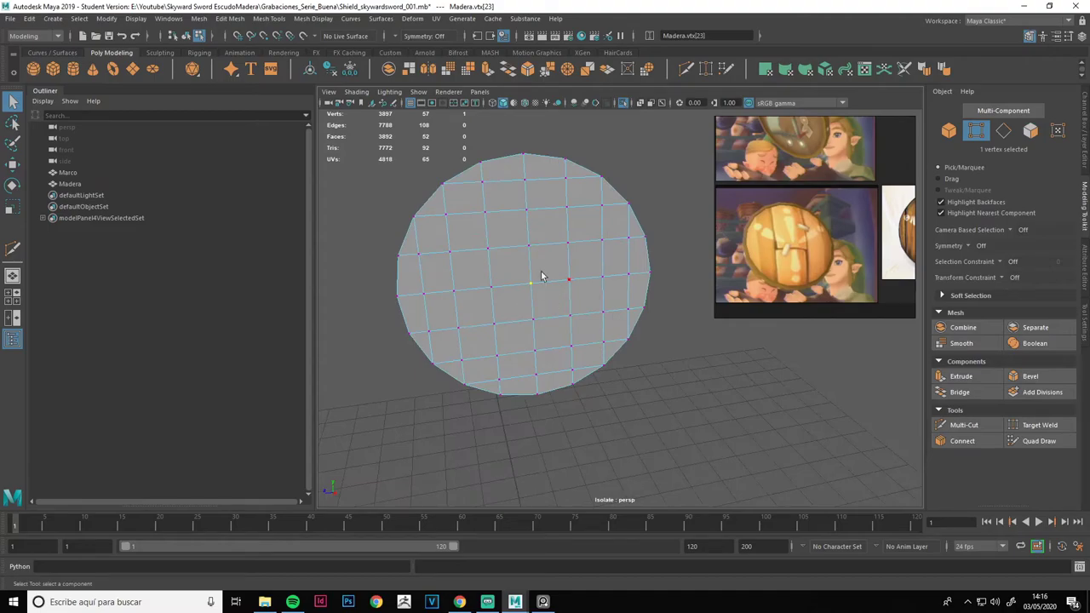
Try moving the centre vertex with and without Soft Select, undoing the spike and the bulge
key(b)
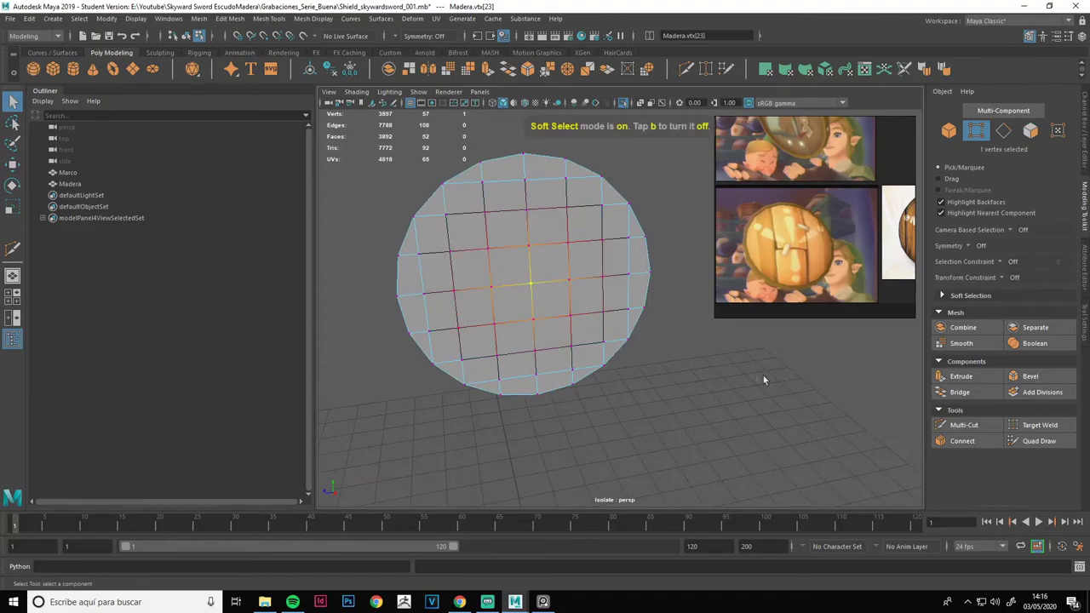
key(w)
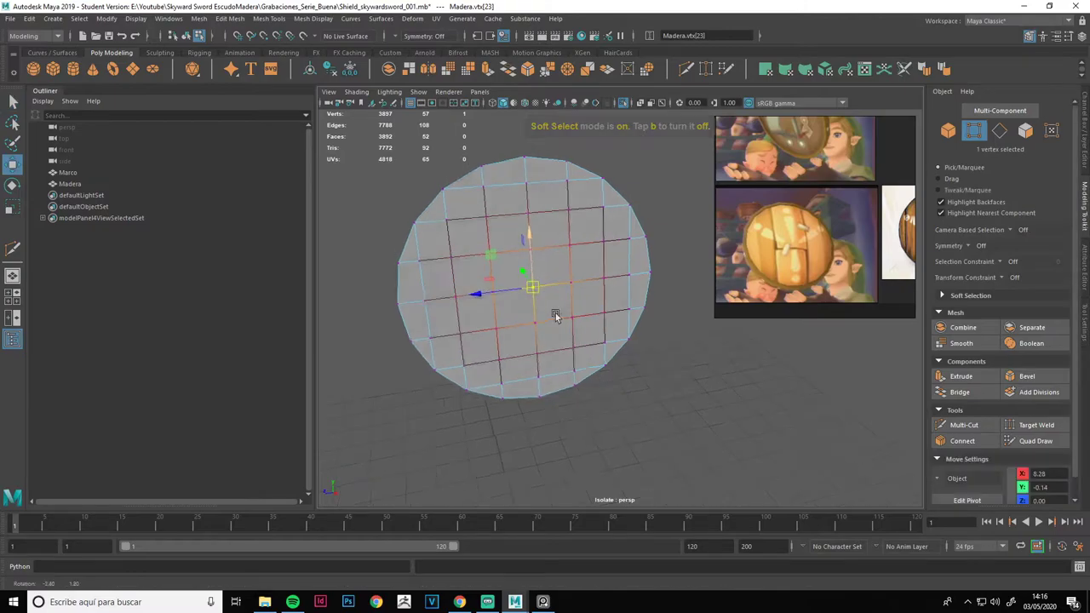
alt+drag(554, 312, 525, 304)
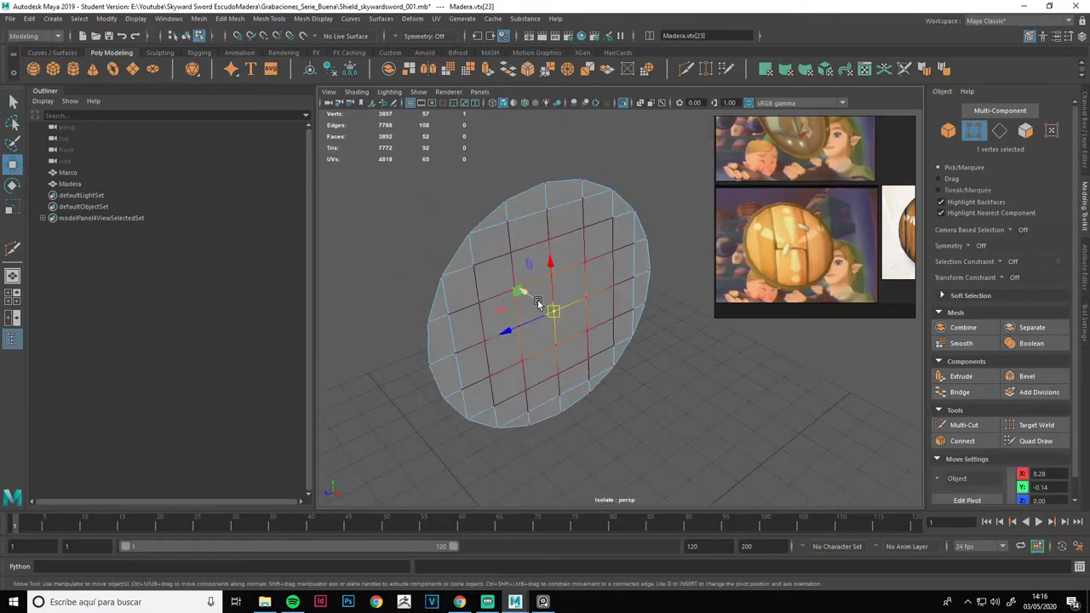
key(b)
drag(536, 300, 548, 317)
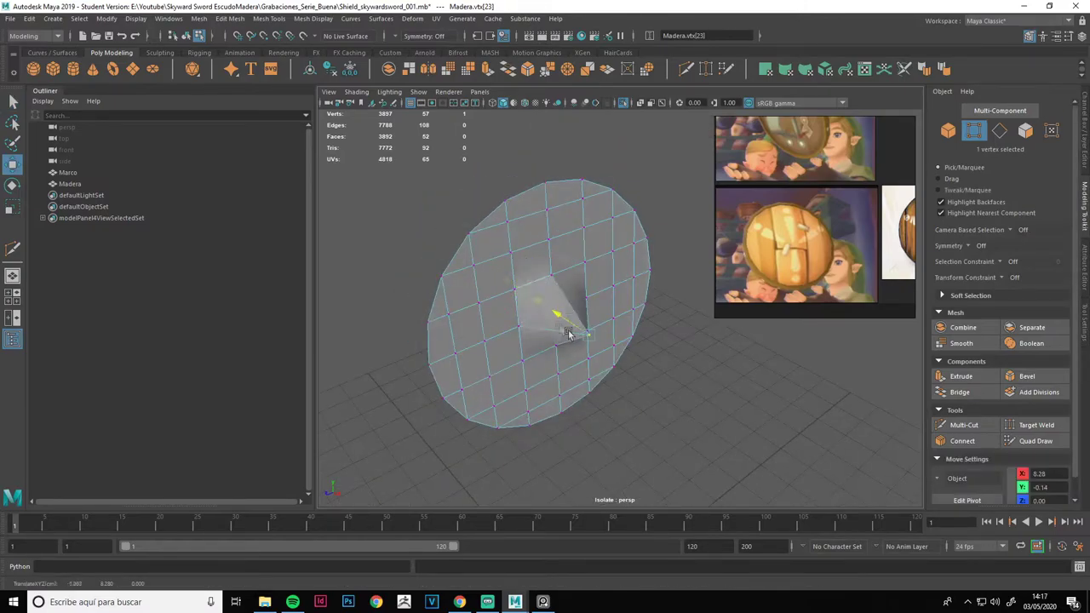
key(ctrl+z)
key(b)
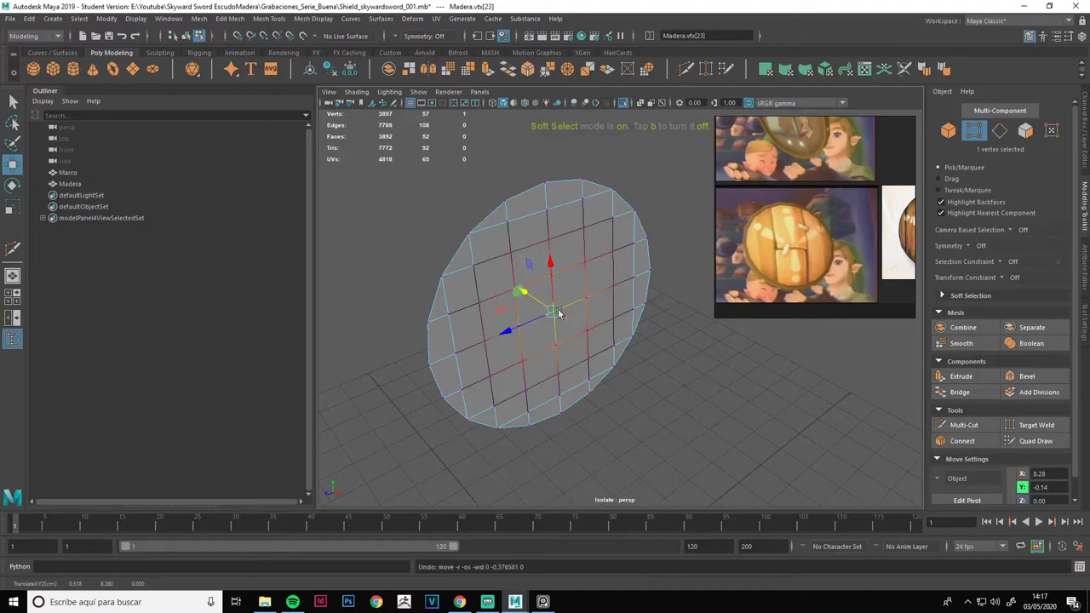
mouse_move(545, 305)
mouse_down()
mouse_move(628, 358)
mouse_move(506, 374)
mouse_up()
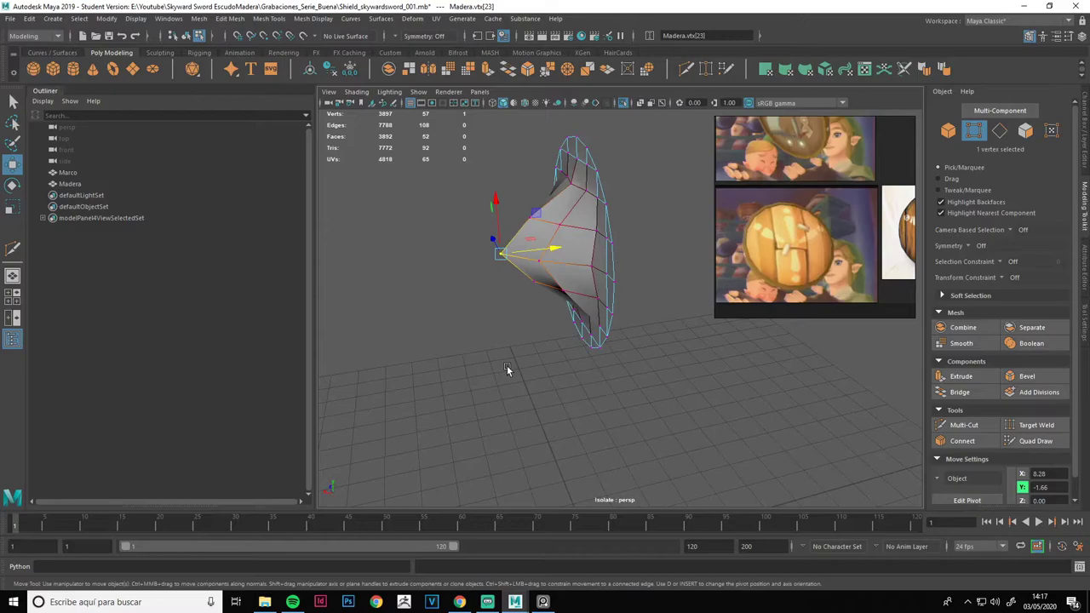
alt+drag(507, 369, 624, 370)
key(ctrl+z)
Widen the Soft Select falloff radius and pull the centre into a gentle dome
mouse_move(608, 372)
alt+mouse_down()
mouse_move(604, 341)
mouse_move(584, 338)
alt+mouse_up()
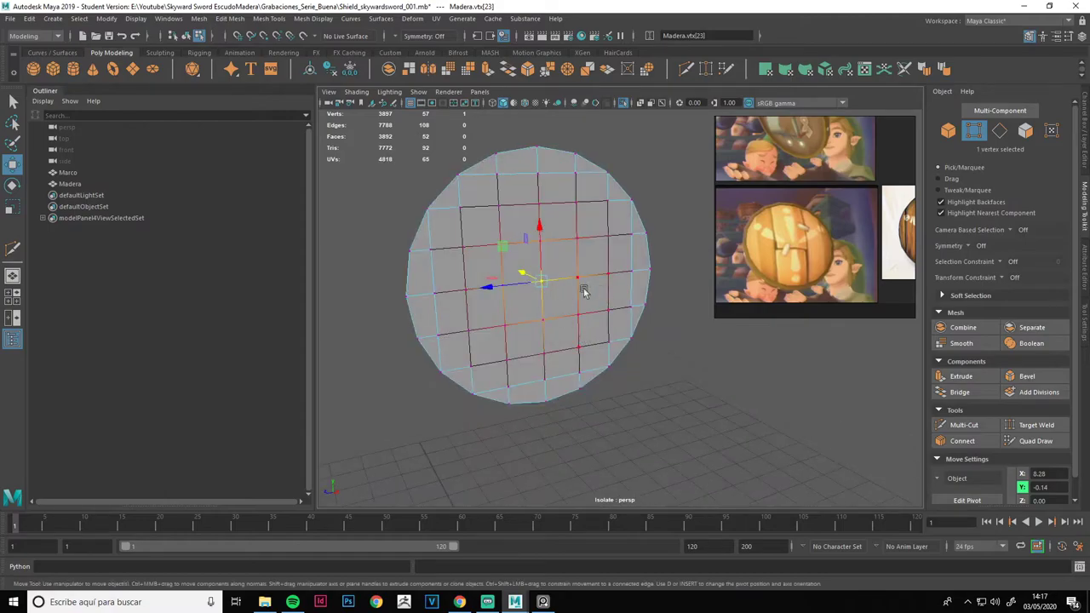
mouse_move(546, 289)
middle_down()
mouse_move(512, 310)
mouse_move(619, 332)
mouse_move(709, 275)
middle_up()
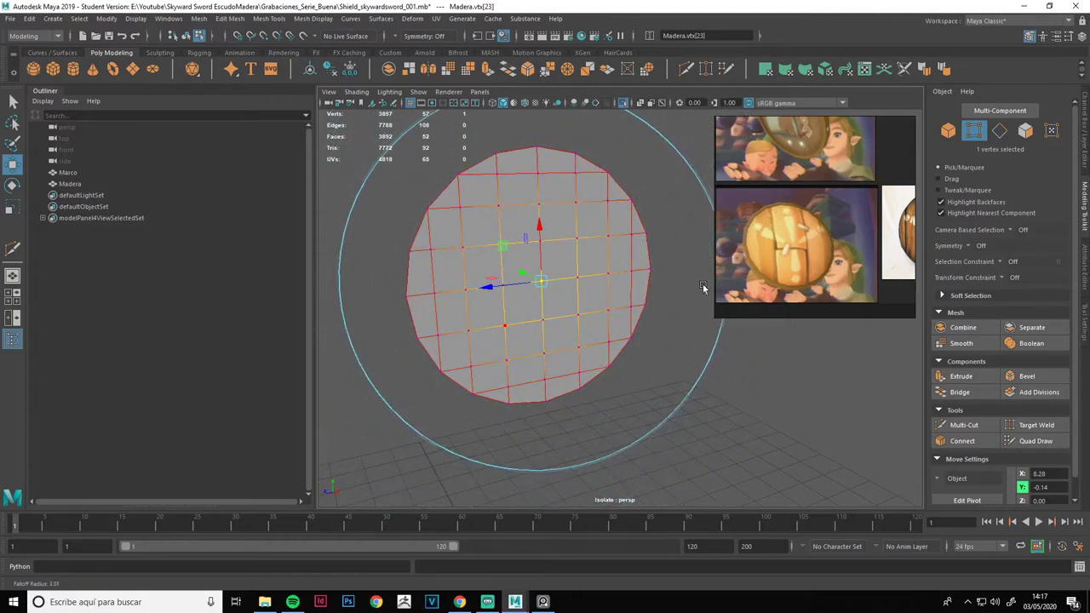
key(b)
mouse_move(521, 275)
mouse_down()
mouse_move(663, 325)
mouse_move(554, 330)
mouse_up()
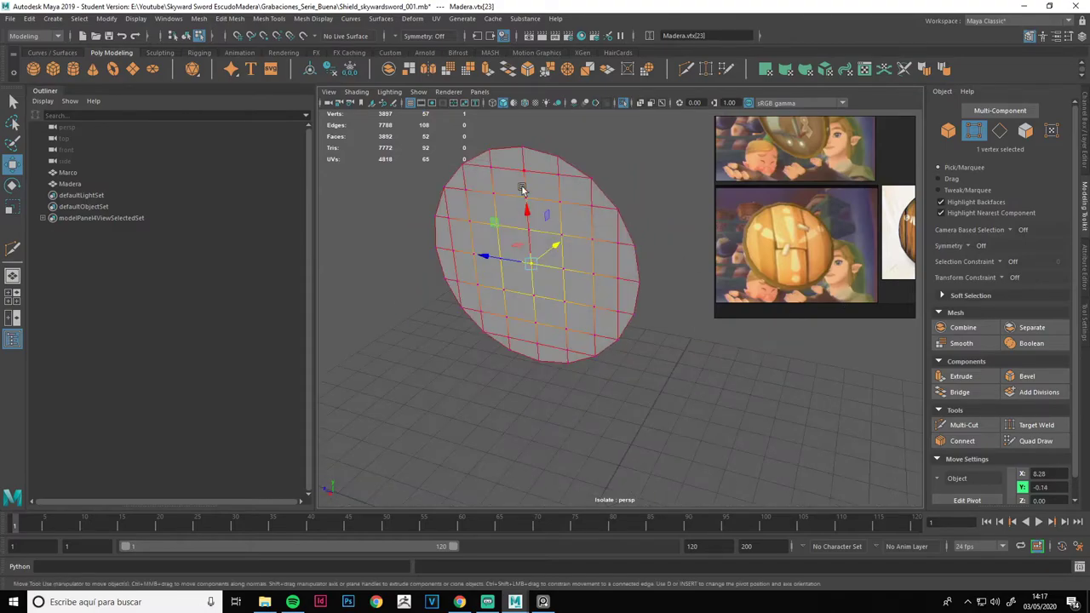
Check the dome's profile, return to object mode and re-isolate the wooden disc
alt+drag(555, 244, 489, 247)
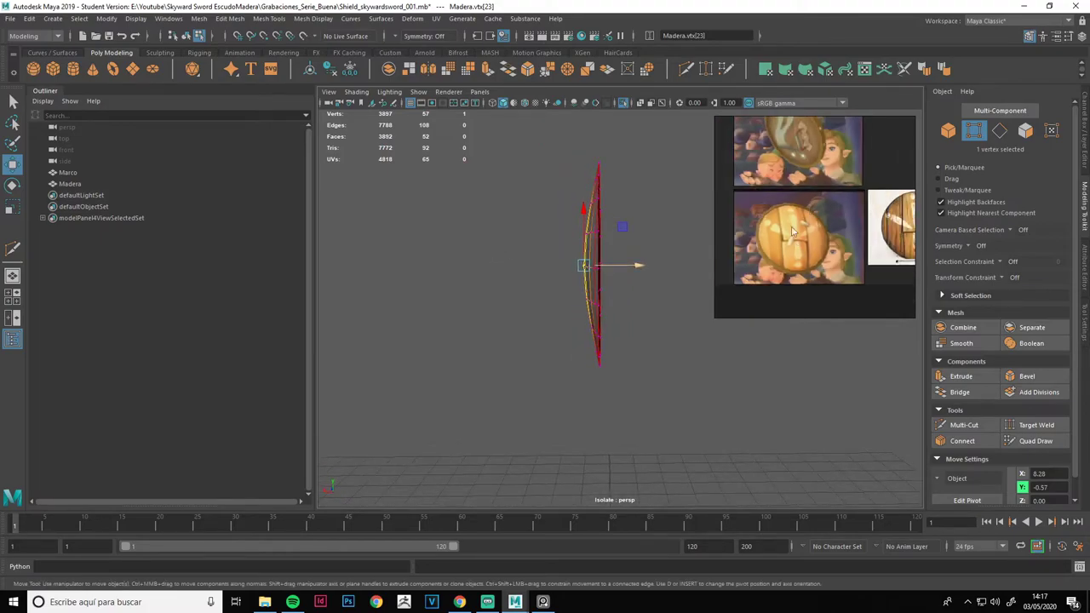
scroll(792, 232, up, 2)
alt+drag(684, 315, 640, 258)
right_drag(511, 195, 588, 148)
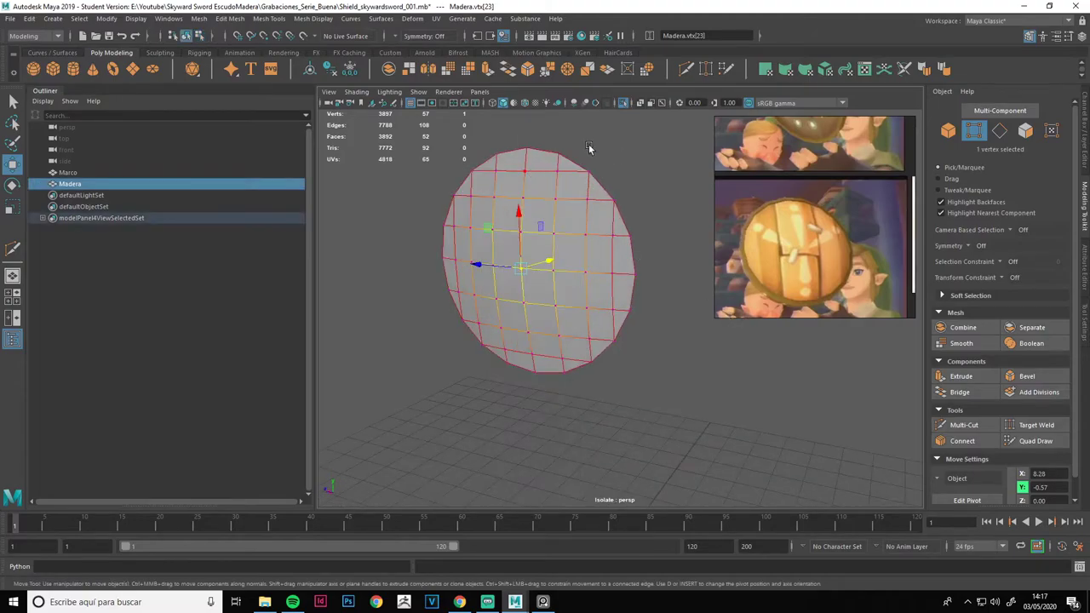
key(F8)
click(623, 102)
mouse_move(617, 217)
alt+mouse_down()
mouse_move(593, 231)
mouse_move(652, 246)
mouse_move(588, 273)
mouse_move(572, 236)
mouse_move(573, 259)
alt+mouse_up()
key(ctrl+1)
right_drag(577, 213, 596, 384)
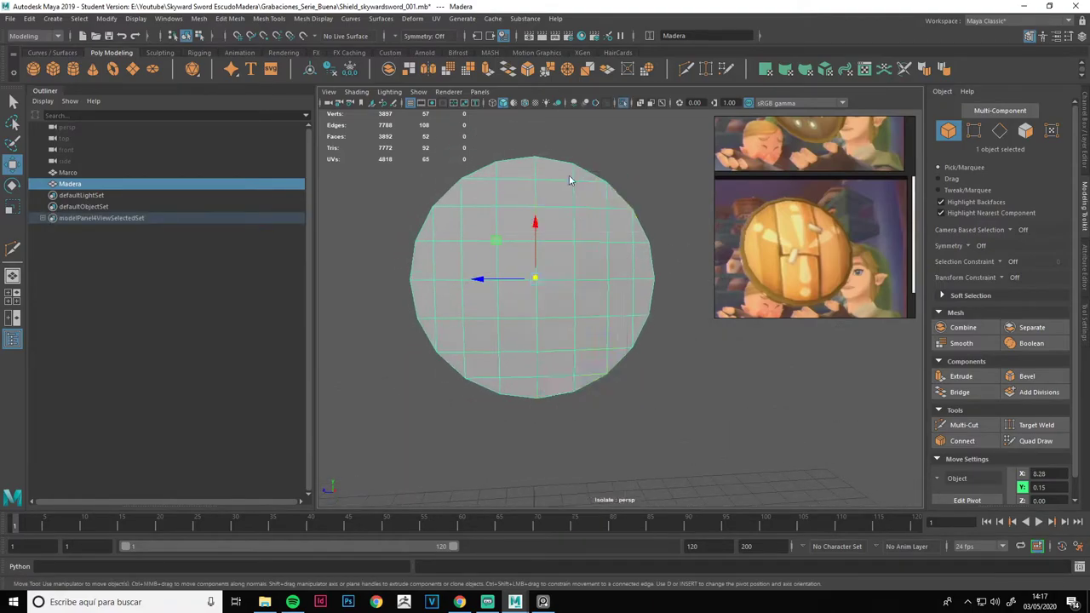
Multi-Cut two vertical cuts and a short horizontal cut across the wooden disc
click(963, 424)
scroll(530, 264, up, 3)
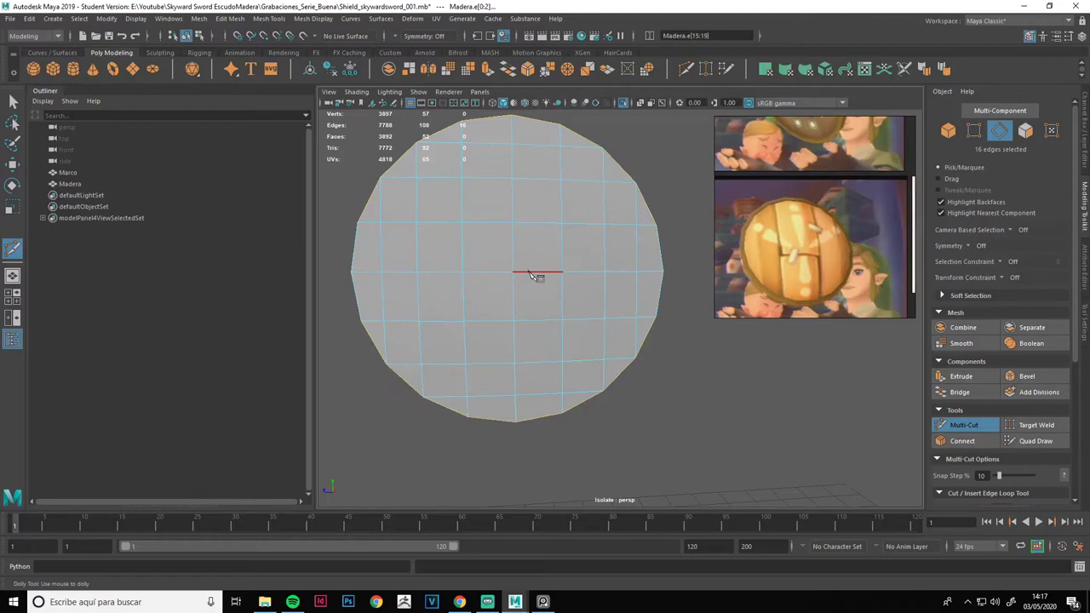
key(Return)
key(ctrl+z)
ctrl+click(569, 271)
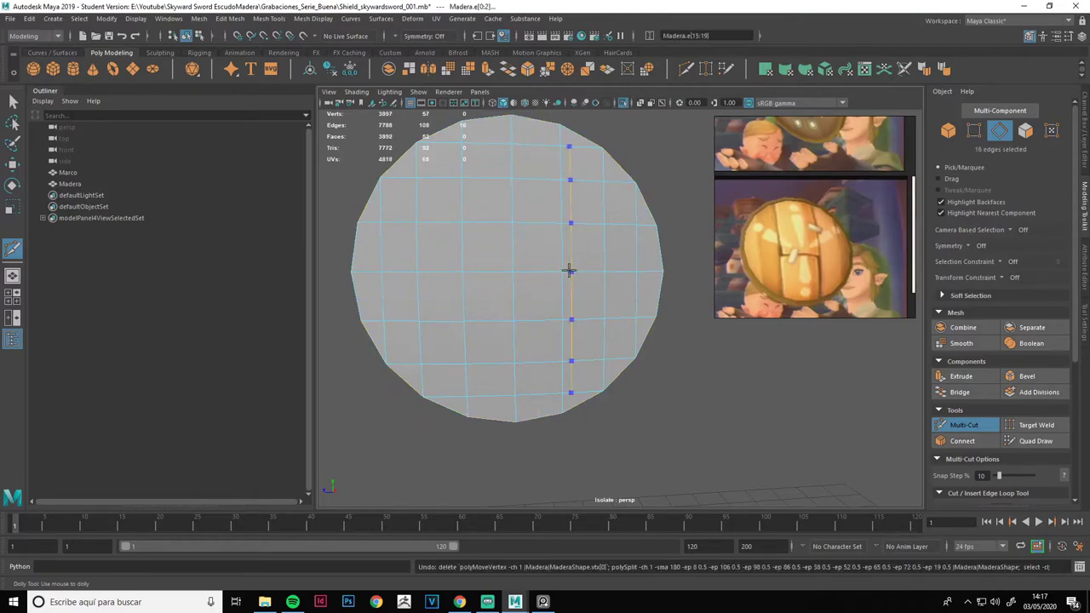
alt+drag(624, 302, 591, 301)
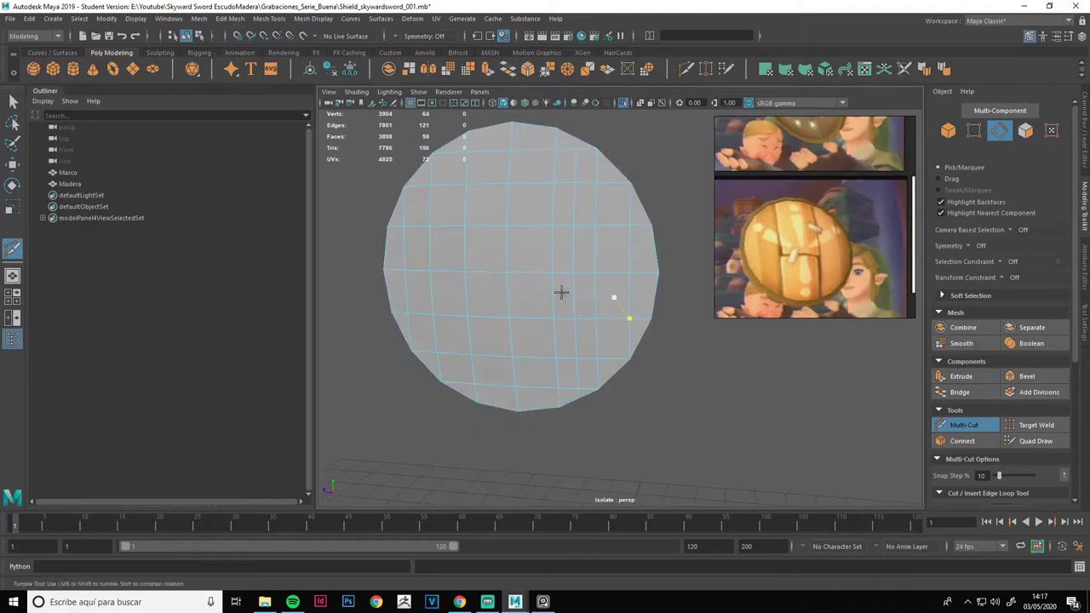
key(Return)
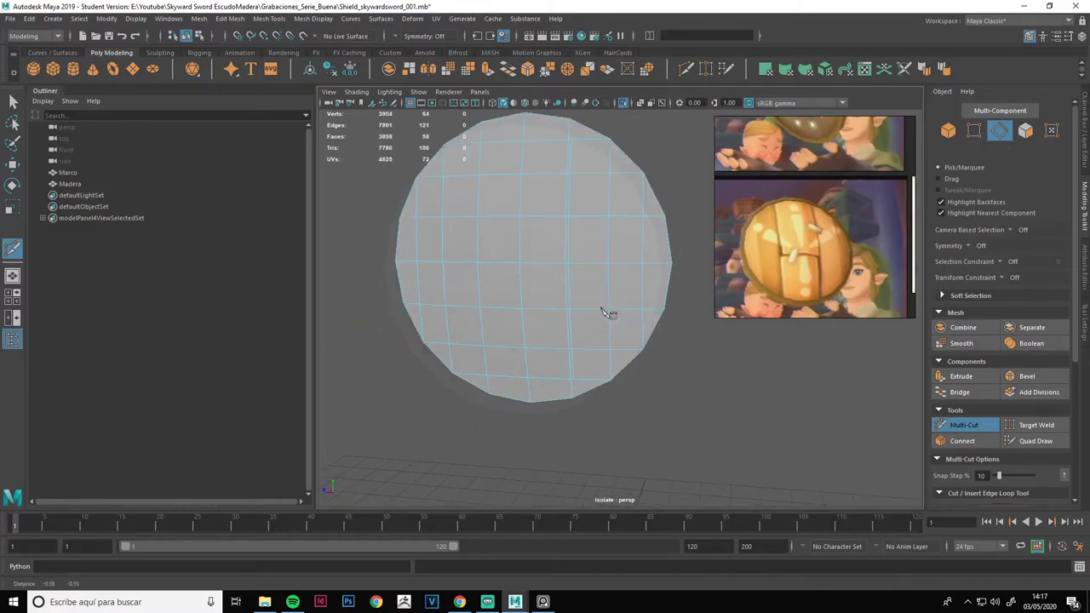
alt+drag(606, 311, 601, 322)
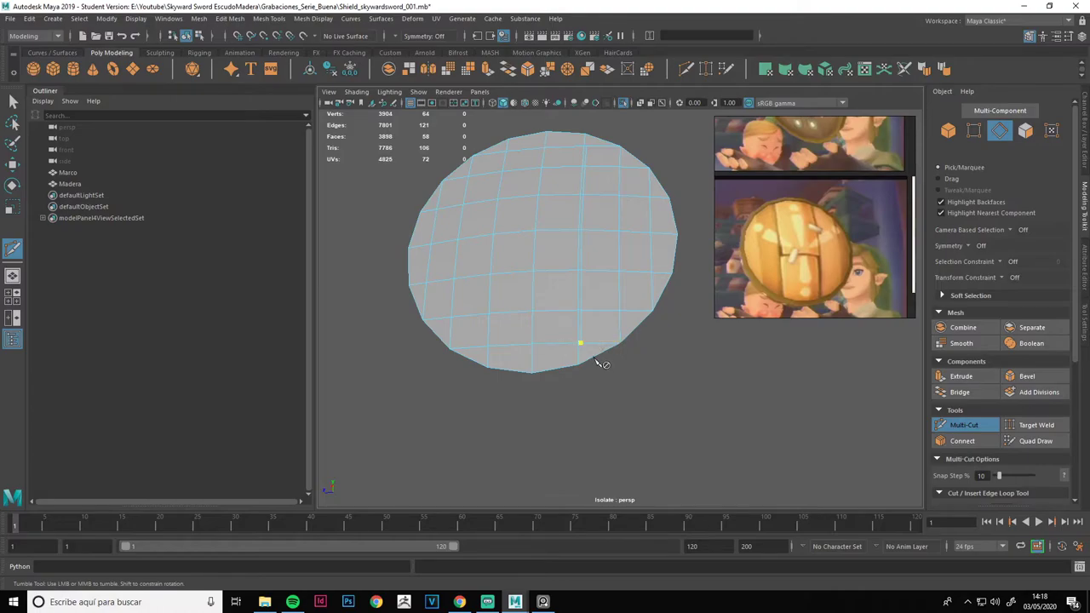
click(588, 374)
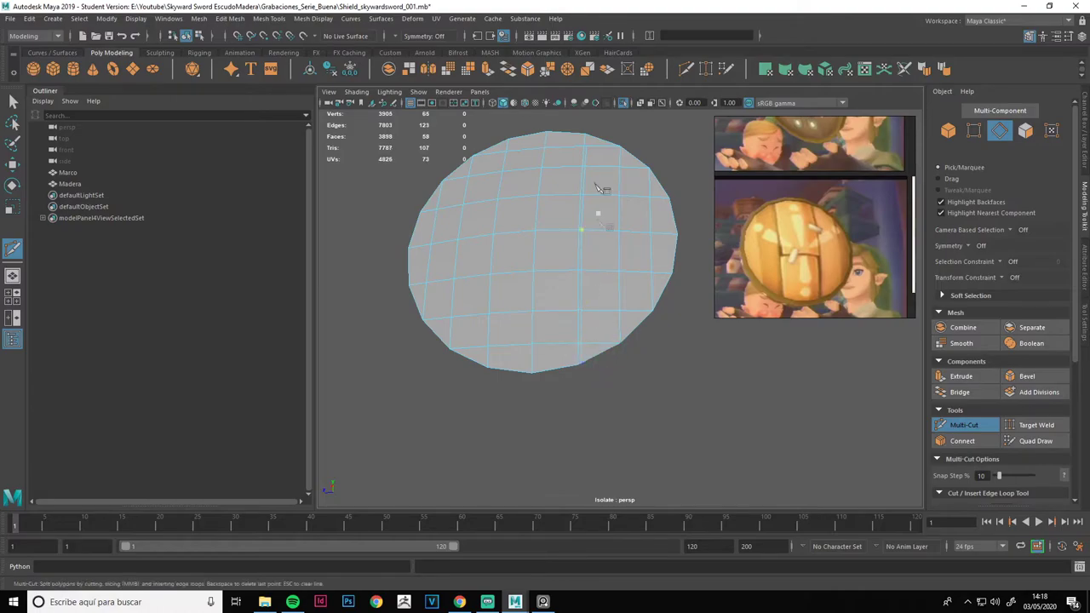
click(588, 139)
mouse_move(587, 138)
alt+mouse_down()
mouse_move(442, 324)
mouse_move(482, 320)
alt+mouse_up()
click(485, 374)
alt+middle_drag(488, 378, 496, 281)
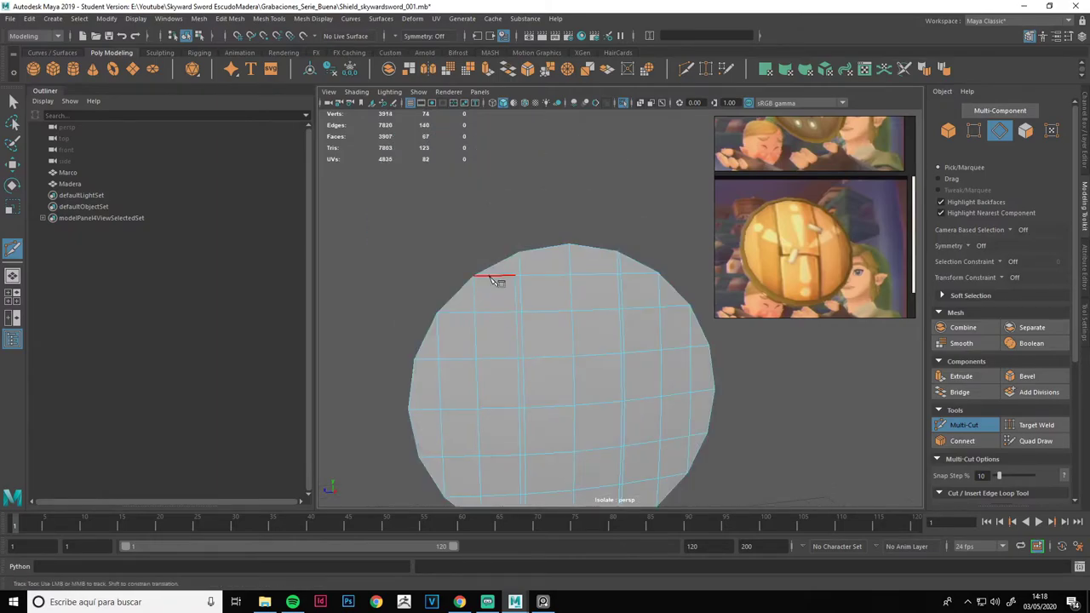
alt+middle_drag(591, 324, 511, 230)
Delete the thin face strips along the cuts to open the plank gaps
key(q)
key(F11)
click(487, 245)
key(Delete)
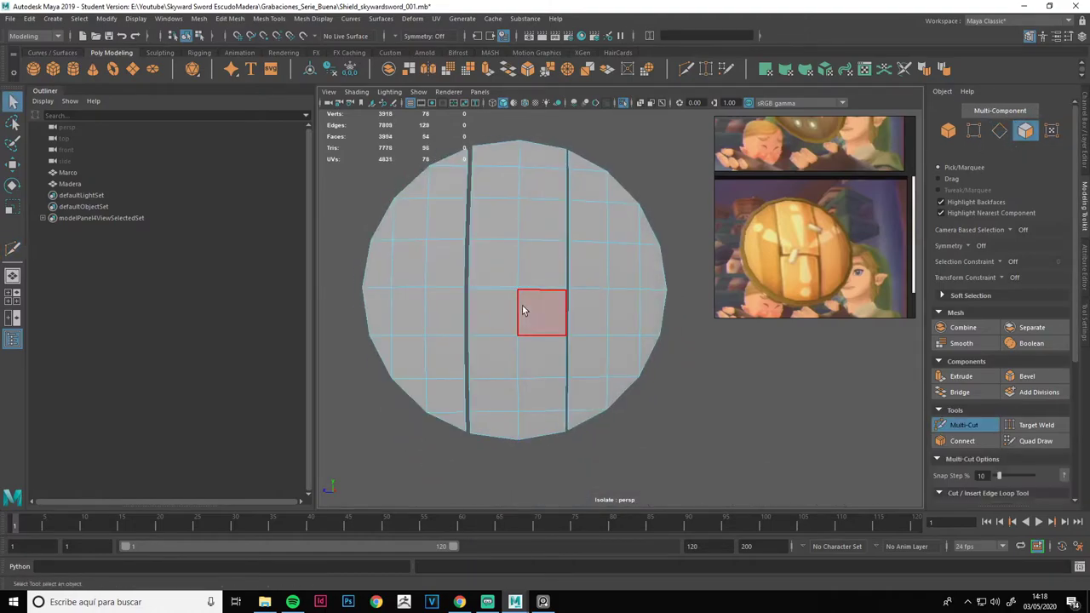
click(526, 295)
key(Delete)
Move individual seam vertices sideways to vary the gap widths
key(F9)
key(w)
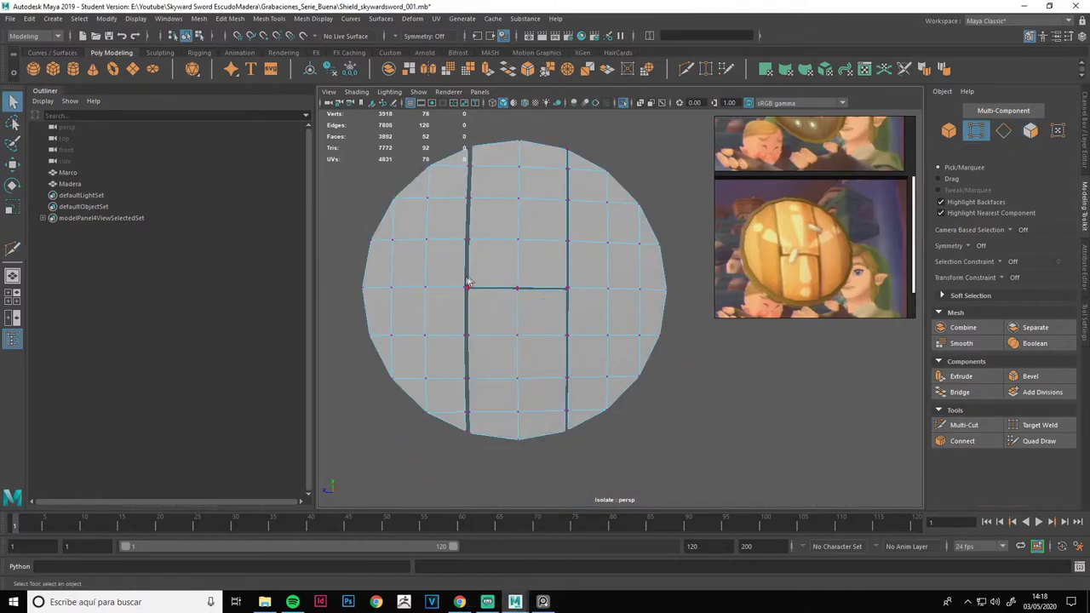
click(468, 288)
click(473, 287)
click(467, 286)
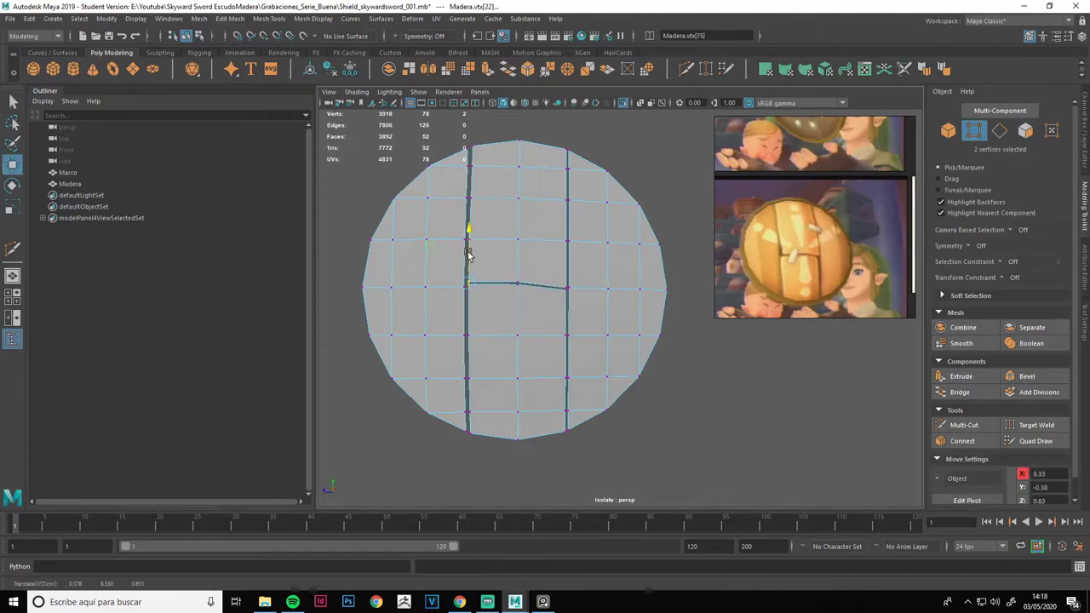
key(ctrl+z)
alt+right_drag(601, 332, 772, 275)
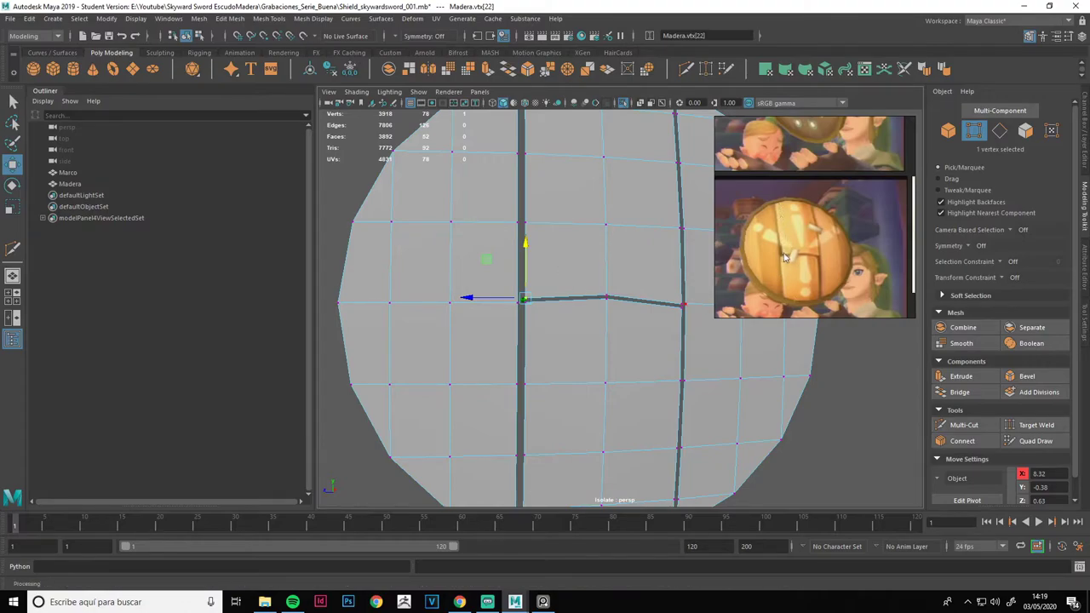
drag(476, 299, 483, 299)
click(526, 224)
drag(492, 221, 486, 221)
Adjust more seam vertices along the vertical slits, then return to object mode and deselect
alt+drag(507, 295, 518, 389)
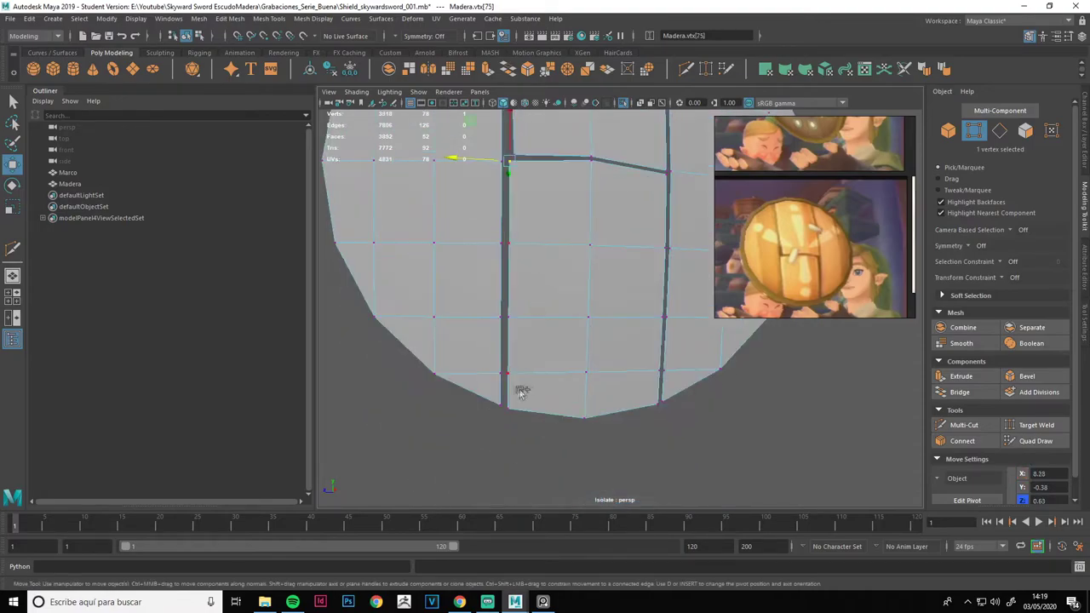
mouse_move(516, 241)
mouse_down()
mouse_move(477, 341)
mouse_move(611, 472)
mouse_move(604, 175)
mouse_move(579, 287)
mouse_up()
drag(651, 374, 617, 177)
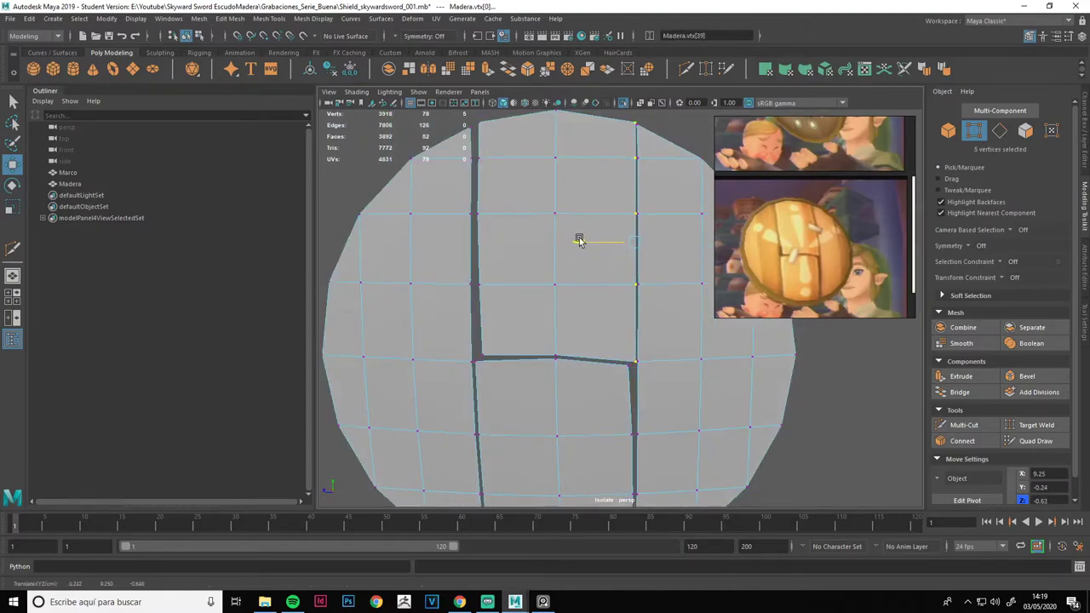
alt+drag(579, 239, 508, 275)
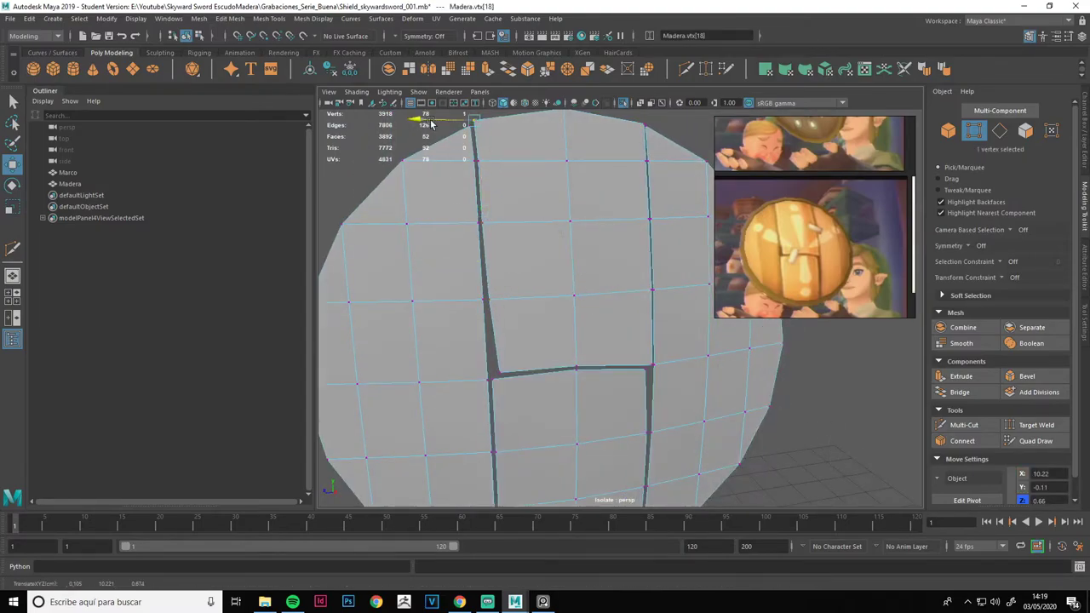
scroll(579, 273, down, 3)
scroll(618, 349, up, 4)
click(618, 349)
scroll(619, 350, down, 3)
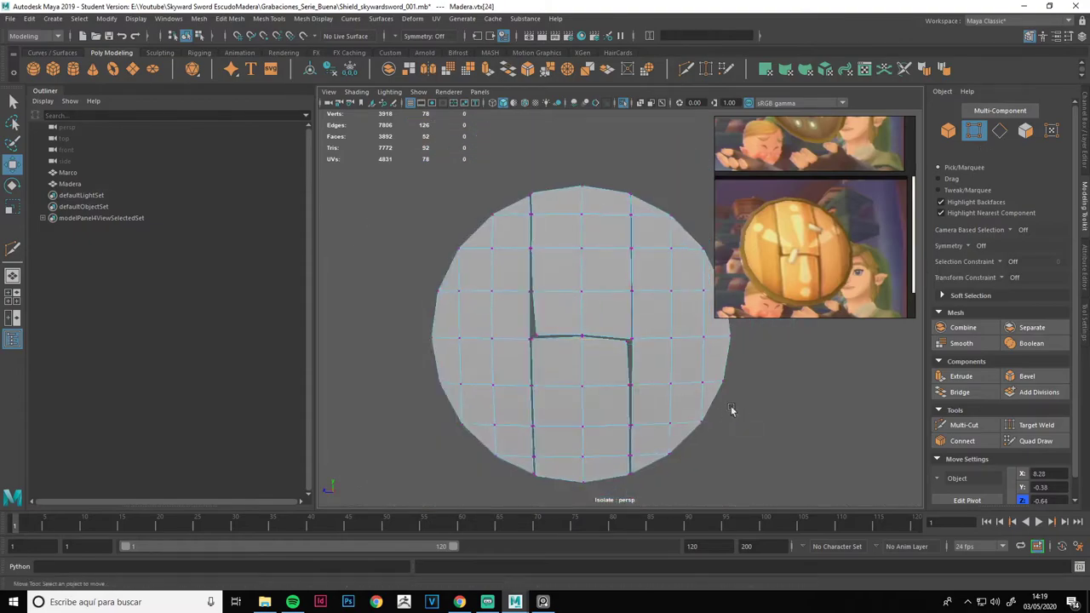
scroll(729, 414, down, 2)
scroll(557, 348, up, 1)
right_drag(508, 264, 626, 185)
click(626, 185)
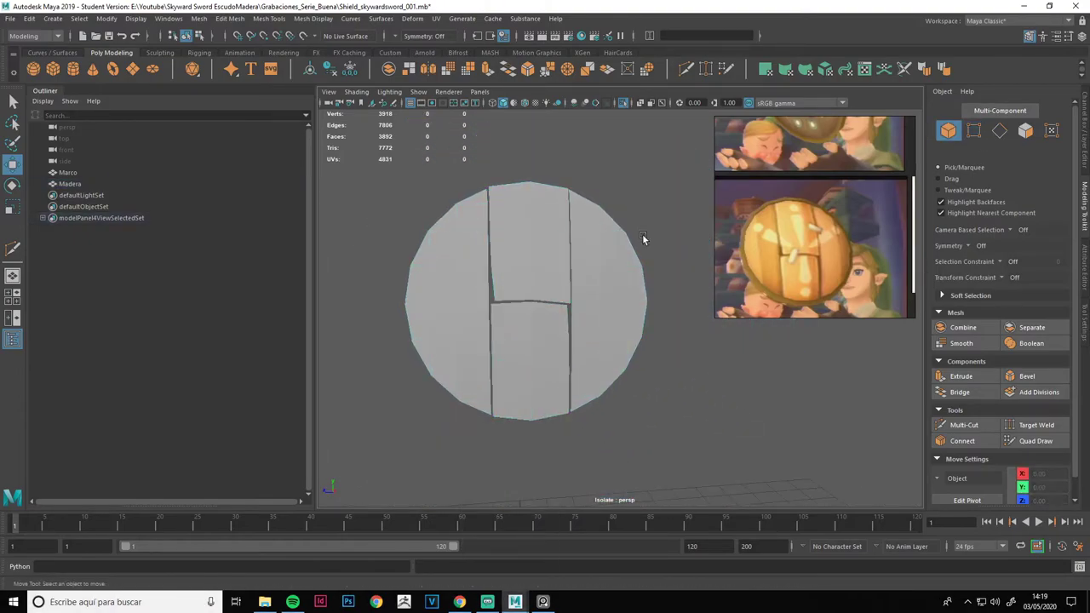
Select every face of the Madera wooden disc and bring the rim back into view
click(607, 271)
mouse_move(607, 271)
alt+mouse_down()
mouse_move(604, 290)
mouse_move(565, 214)
alt+mouse_up()
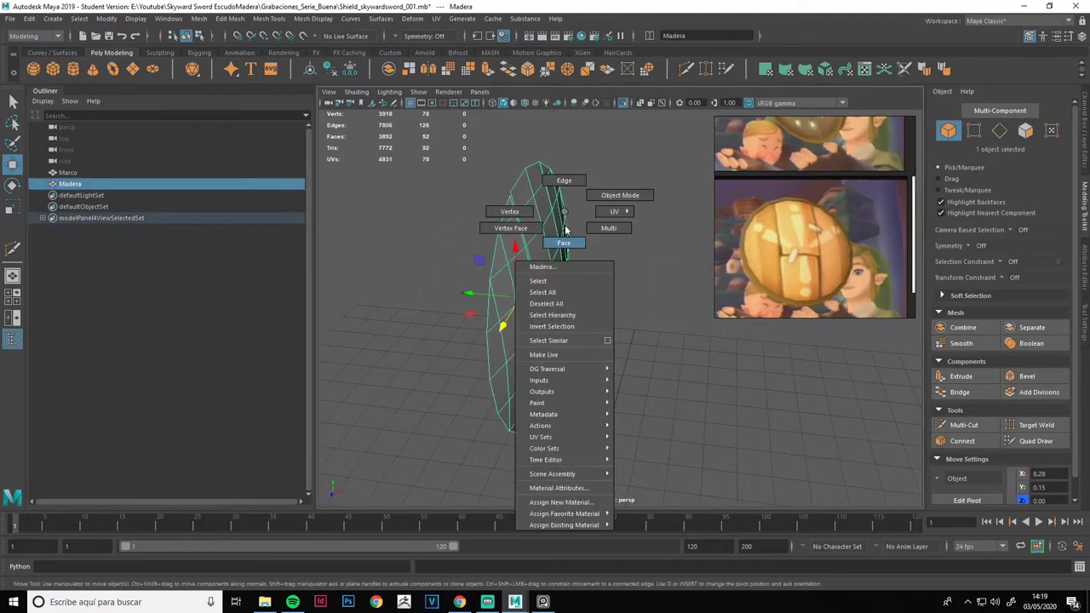
right_drag(557, 215, 563, 255)
scroll(563, 292, down, 2)
drag(470, 375, 630, 213)
scroll(573, 364, up, 3)
mouse_move(547, 301)
alt+mouse_down()
mouse_move(518, 263)
mouse_move(752, 339)
alt+mouse_up()
key(ctrl+1)
Extrude the wooden faces and push them back to Local Translate Z -0.175 behind the rim
click(960, 375)
drag(532, 204, 499, 207)
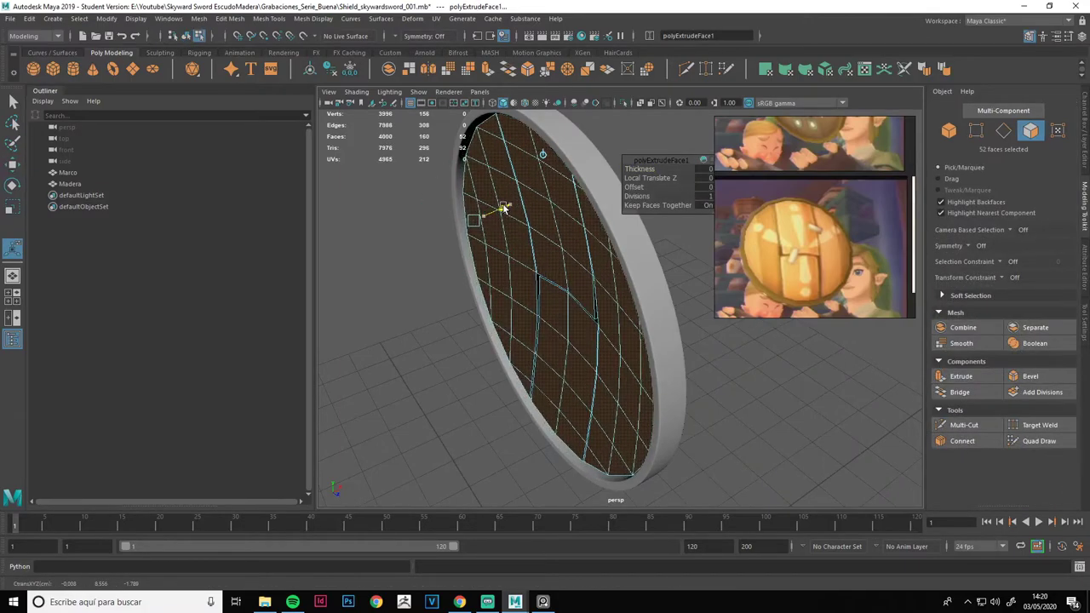
alt+drag(568, 307, 566, 362)
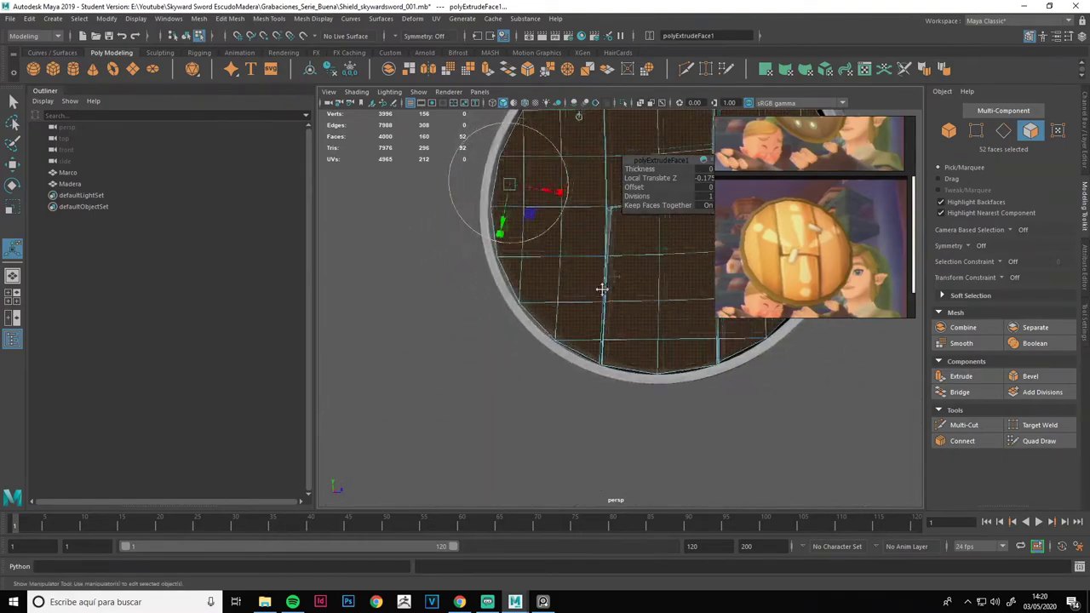
key(q)
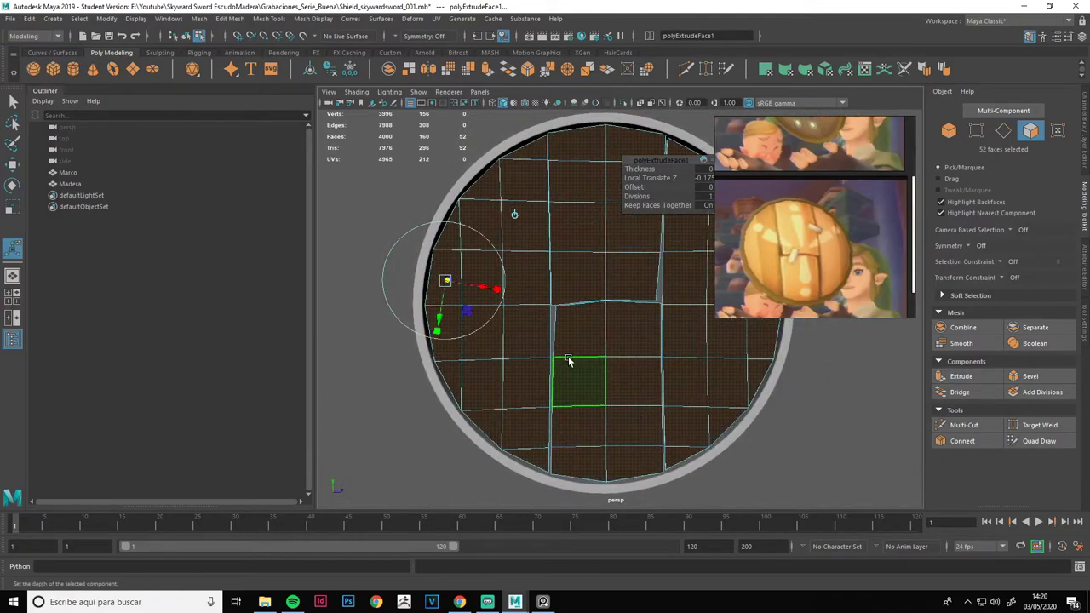
alt+drag(520, 168, 511, 150)
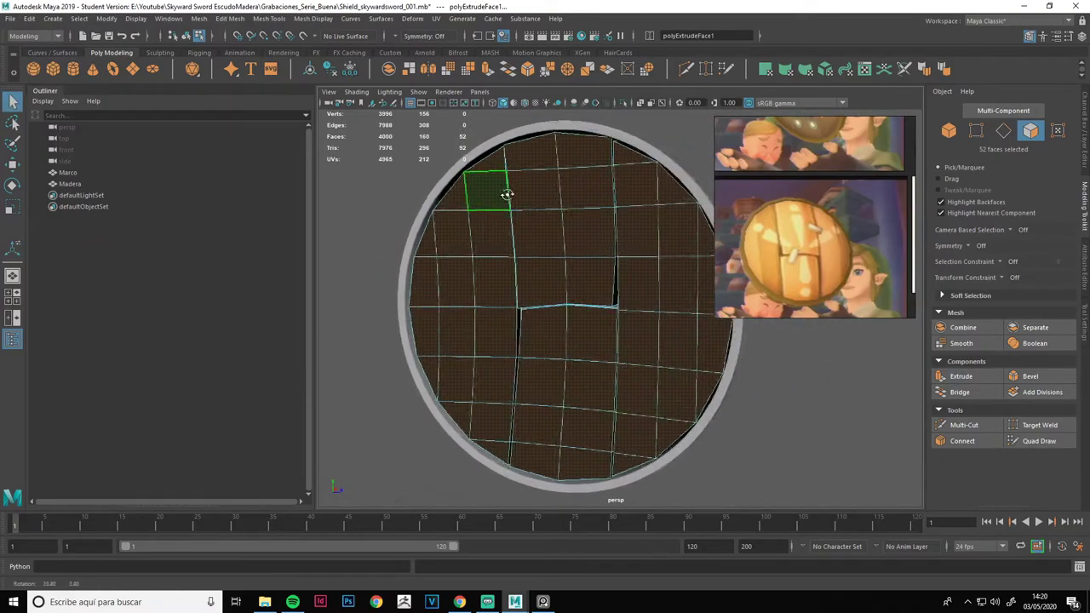
click(516, 171)
Select the middle and left plank face columns
shift+click(515, 223)
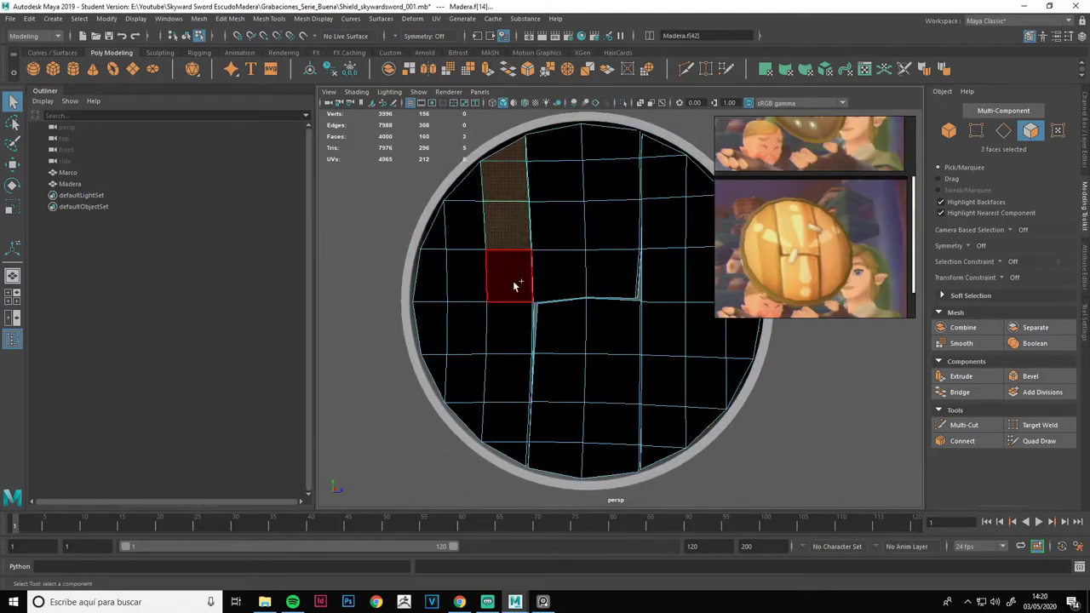
shift+click(512, 377)
shift+click(505, 422)
shift+click(505, 453)
shift+click(466, 422)
shift+click(466, 375)
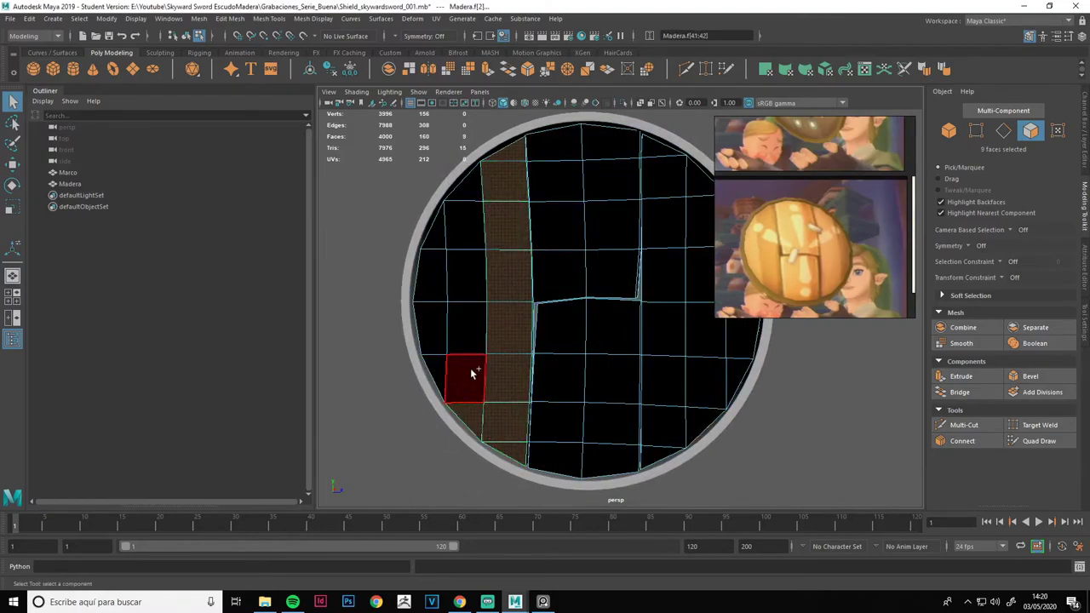
shift+click(465, 328)
shift+click(468, 275)
shift+click(468, 226)
shift+click(464, 180)
shift+click(444, 244)
shift+click(432, 277)
shift+click(430, 327)
shift+click(432, 377)
mouse_move(432, 378)
alt+mouse_down()
mouse_move(500, 321)
mouse_move(528, 315)
alt+mouse_up()
Offset and scale the selected plank columns, adjusting the middle plank's top and lower faces
key(w)
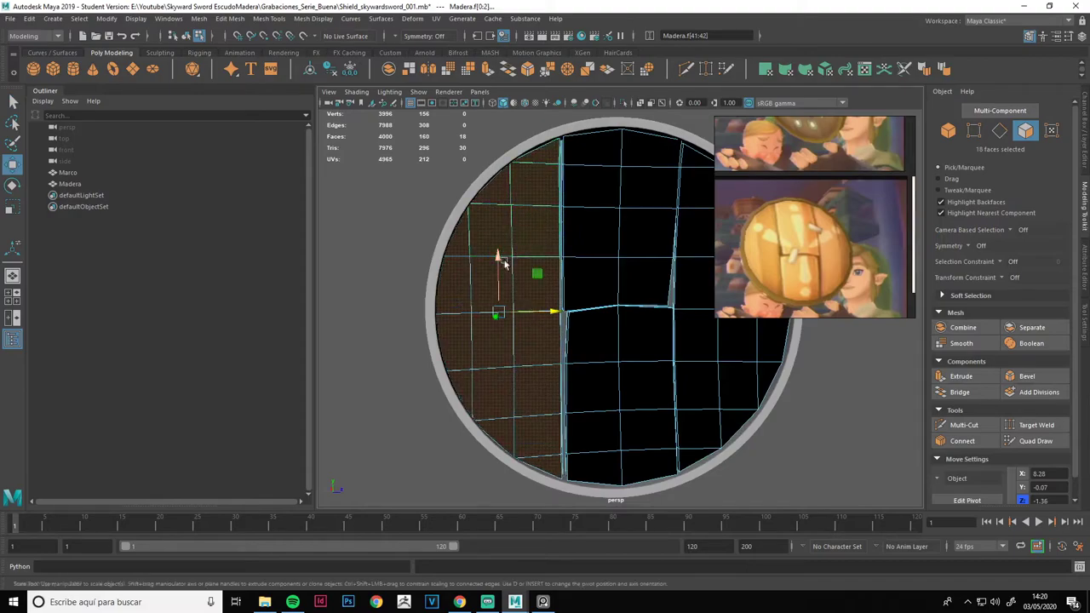
key(r)
drag(588, 135, 655, 186)
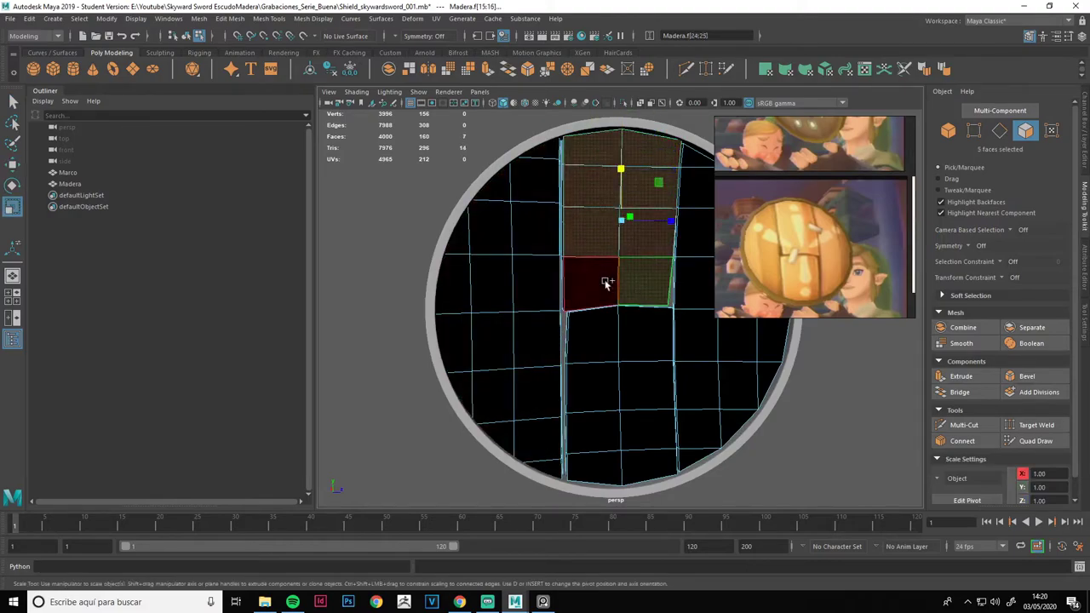
key(w)
mouse_move(600, 329)
mouse_down()
mouse_move(659, 379)
mouse_move(603, 463)
mouse_move(433, 414)
mouse_move(502, 315)
mouse_move(545, 289)
mouse_up()
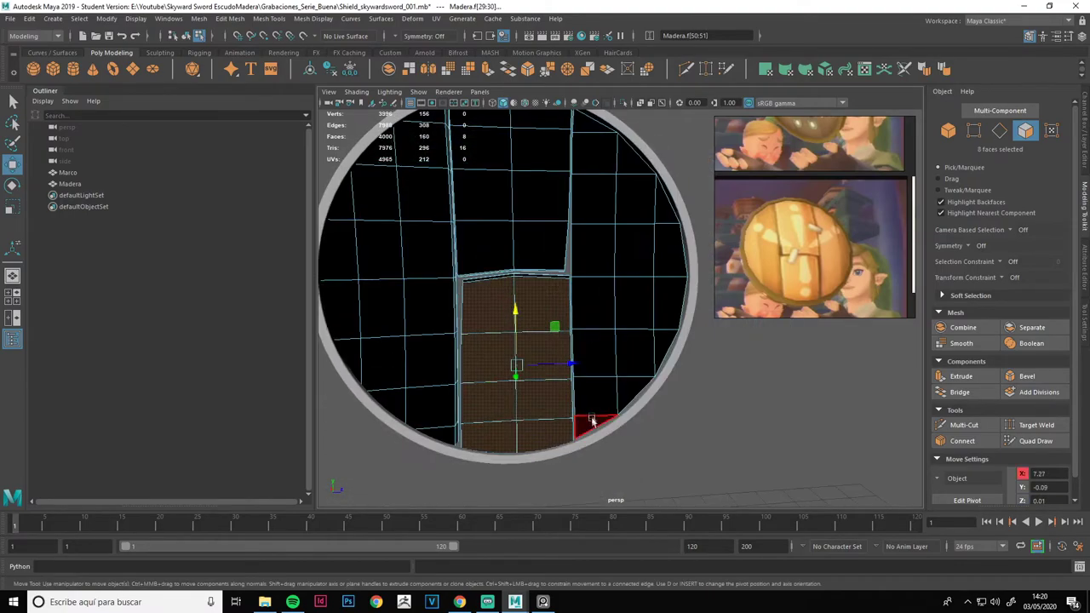
right_drag(545, 285, 541, 253)
Shift seam edges to open a gap and widen the right plank slightly
click(511, 243)
mouse_move(511, 243)
alt+mouse_down()
mouse_move(485, 247)
mouse_move(511, 207)
mouse_move(513, 219)
alt+mouse_up()
right_drag(632, 214, 633, 224)
click(632, 245)
mouse_move(596, 141)
mouse_down()
mouse_move(596, 304)
mouse_move(638, 378)
mouse_move(624, 167)
mouse_move(674, 304)
mouse_move(645, 304)
mouse_up()
key(w)
key(r)
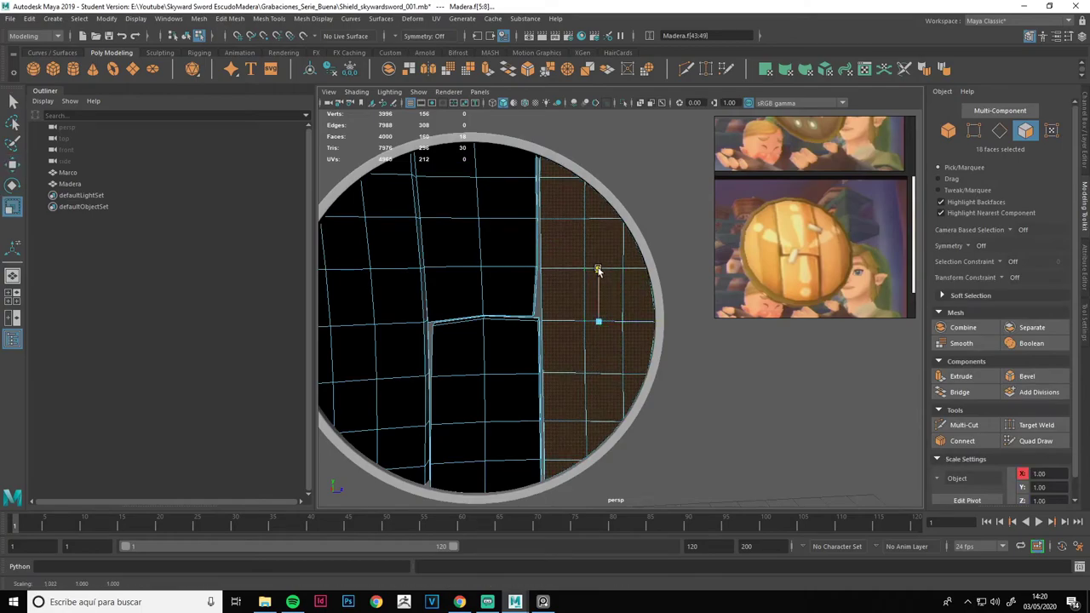
drag(647, 322, 648, 323)
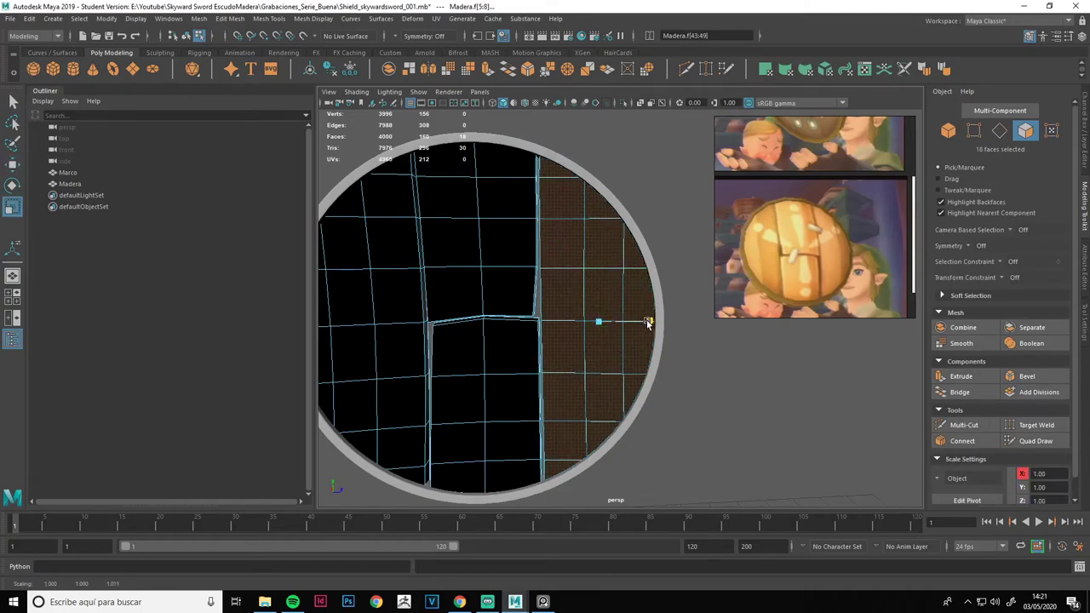
right_drag(614, 216, 659, 199)
mouse_move(692, 265)
alt+mouse_down()
mouse_move(630, 293)
mouse_move(565, 361)
alt+mouse_up()
scroll(579, 292, up, 2)
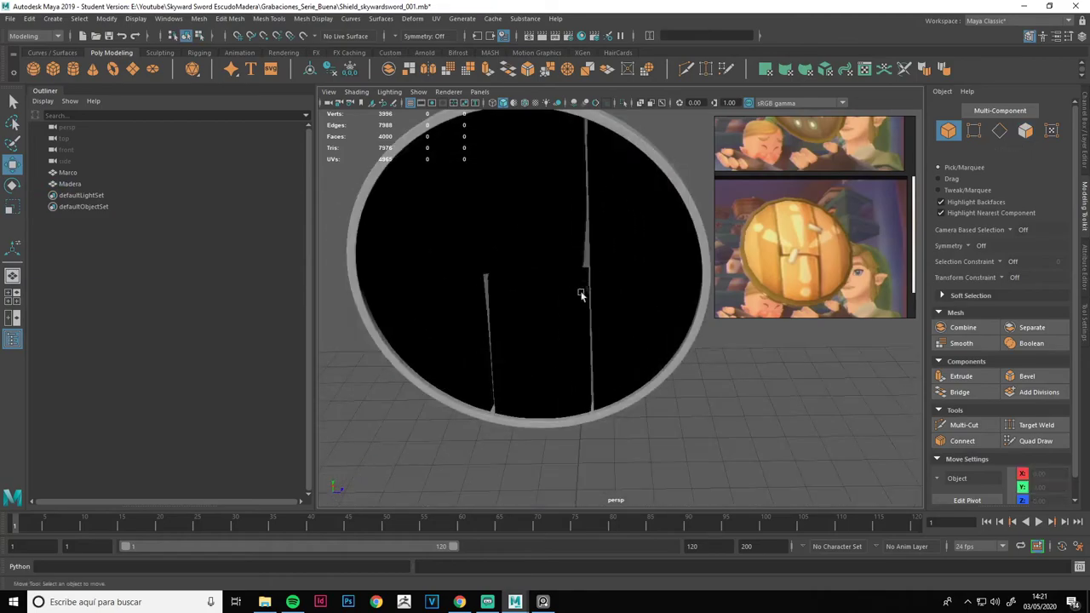
Reverse the Madera disc's normals with Mesh Display > Reverse
click(630, 305)
click(313, 20)
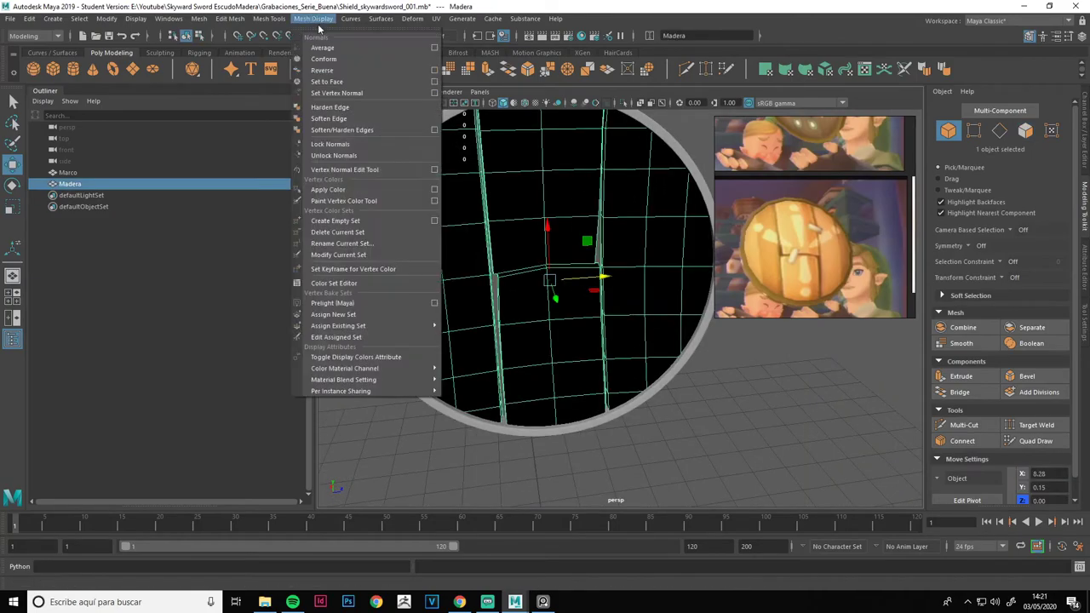
click(339, 67)
scroll(477, 223, down, 2)
mouse_move(477, 223)
alt+mouse_down()
mouse_move(511, 239)
mouse_move(514, 262)
alt+mouse_up()
click(409, 409)
Save the scene Shield_skywardsword_001.mb, dismissing the student version notice
key(ctrl+s)
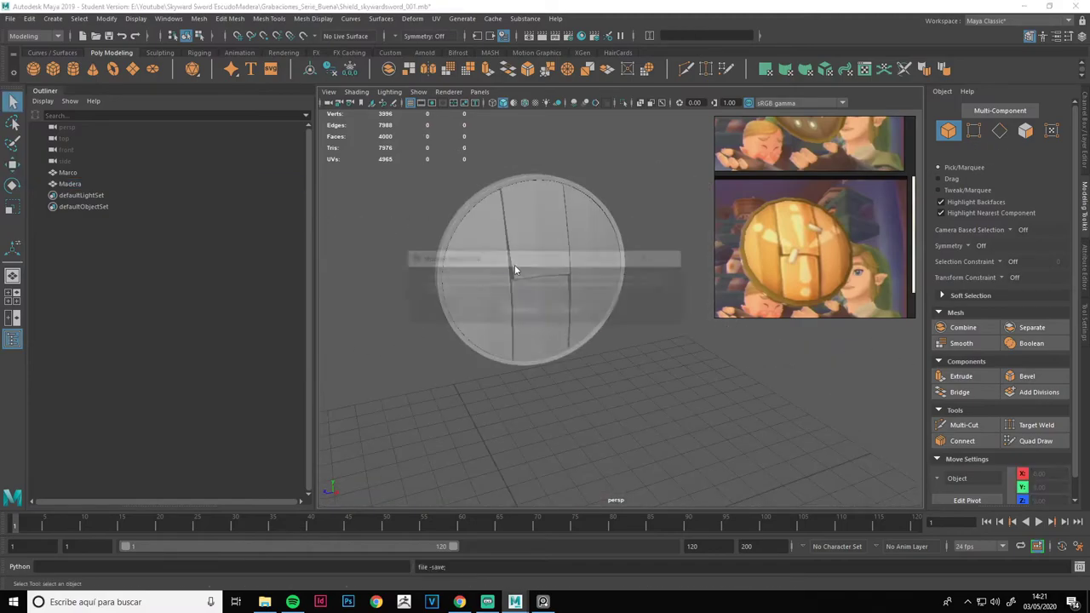
click(519, 310)
scroll(529, 257, up, 3)
scroll(524, 258, down, 2)
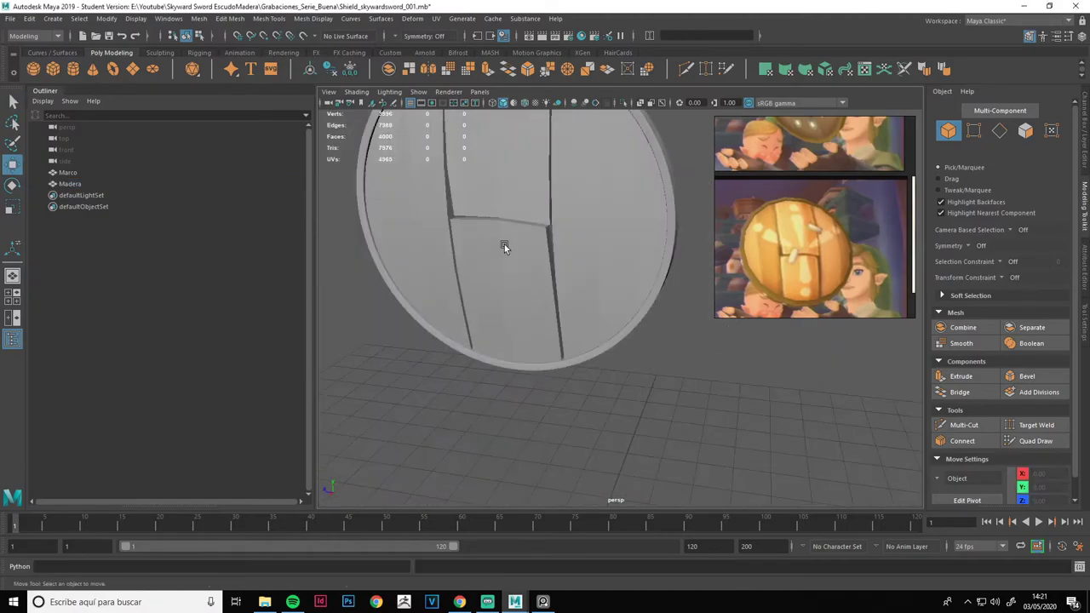
Isolate the Madera disc, check smooth preview 3 then back to 1, and pick edges
click(503, 244)
alt+drag(540, 267, 494, 272)
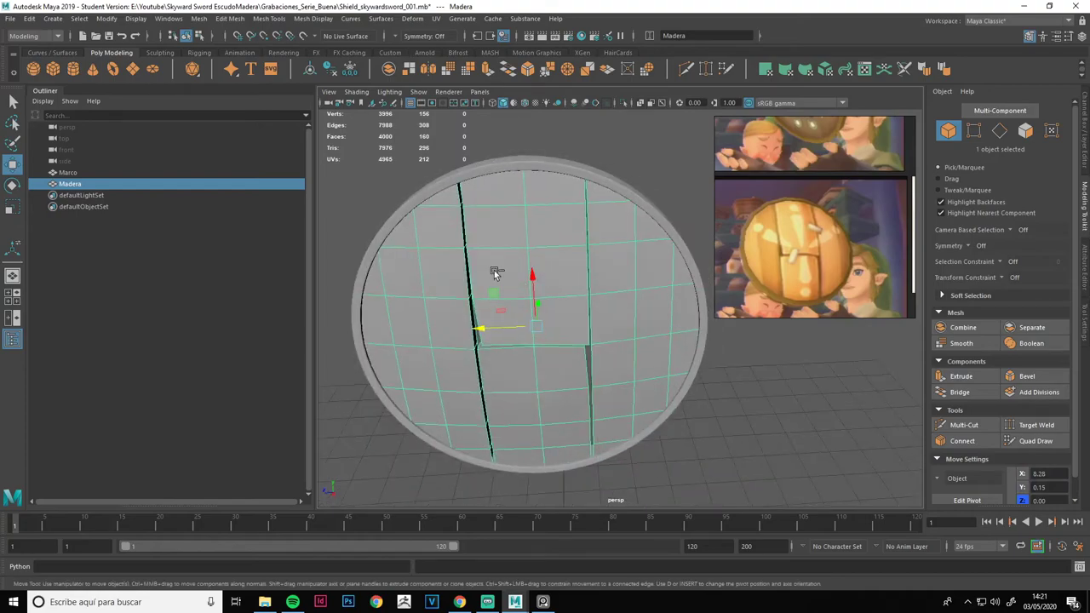
key(ctrl+1)
alt+drag(476, 272, 564, 245)
key(3)
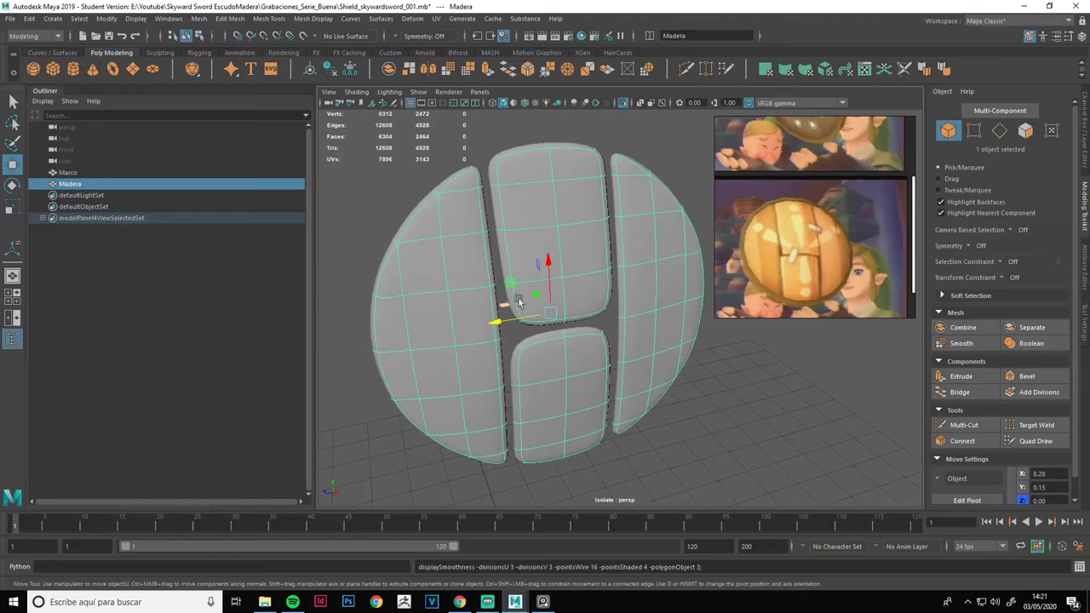
key(1)
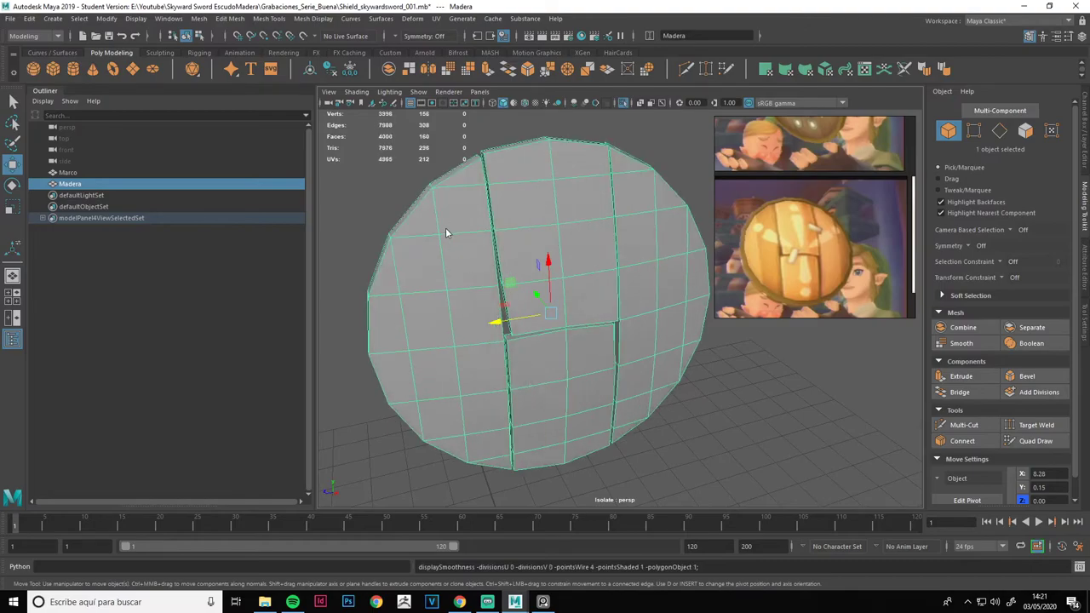
key(F10)
key(q)
click(408, 219)
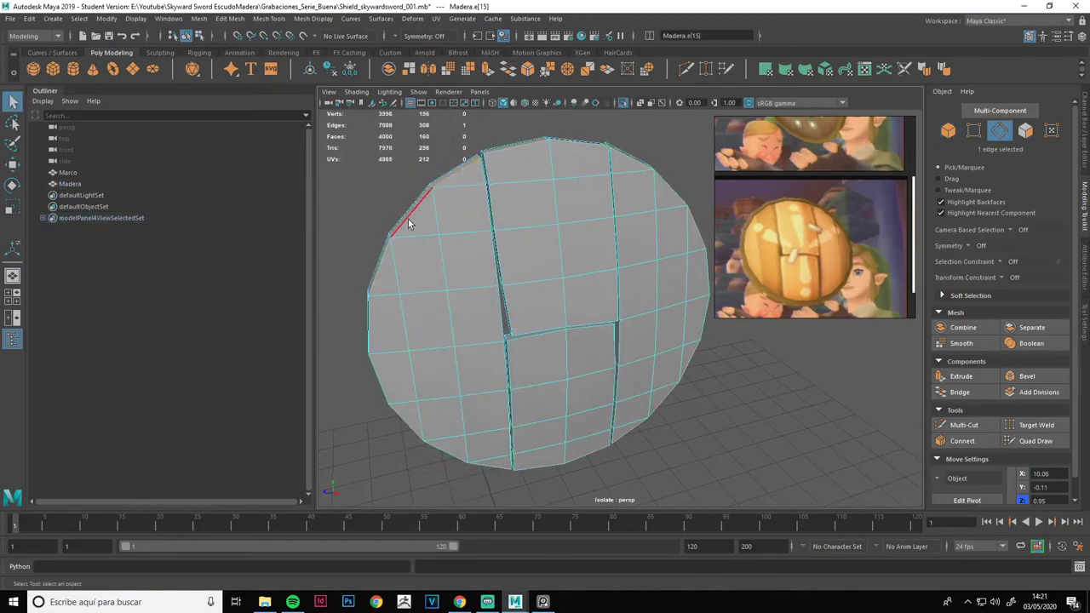
Select the outer border edge loop and the top seam edge loops of the planks
double_click(390, 264)
mouse_move(390, 277)
alt+mouse_down()
mouse_move(487, 320)
mouse_move(500, 177)
alt+mouse_up()
shift+double_click(482, 136)
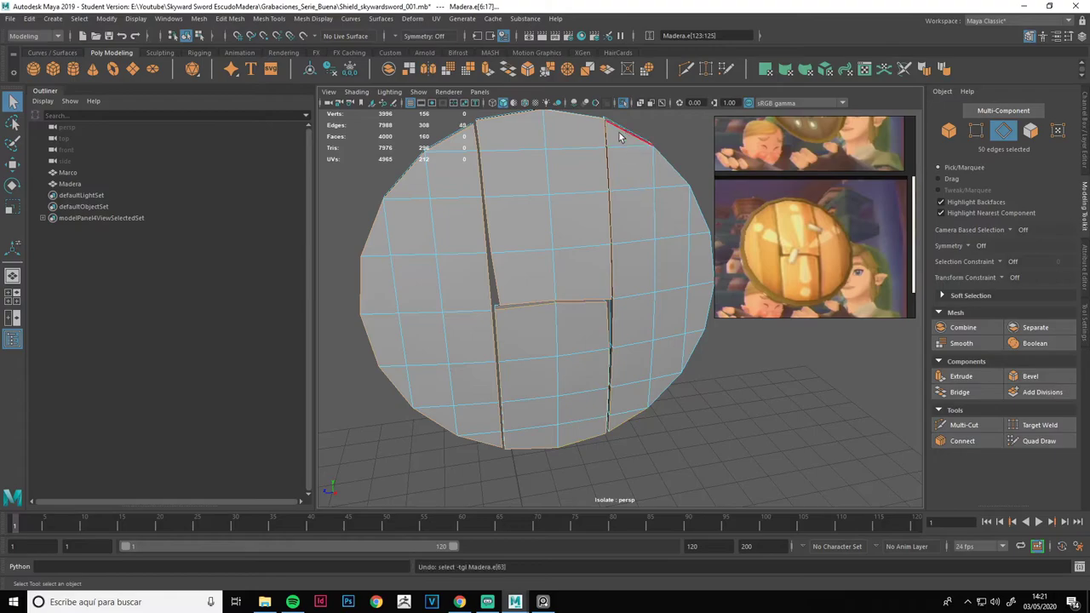
shift+click(680, 395)
alt+drag(681, 394, 442, 287)
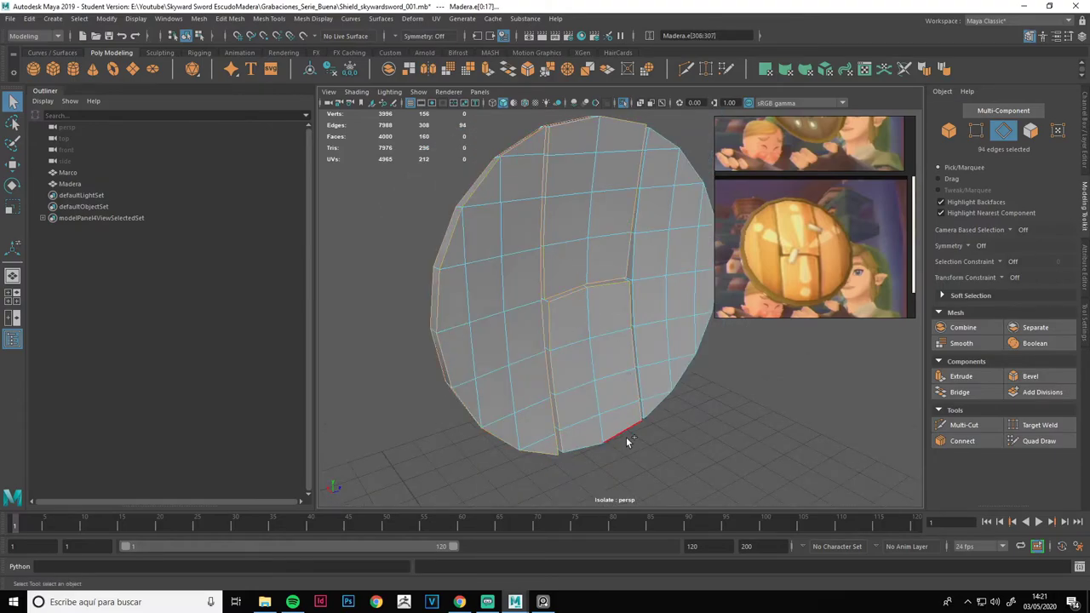
shift+click(669, 179)
alt+drag(669, 180, 619, 197)
mouse_move(639, 388)
alt+mouse_down()
mouse_move(653, 246)
mouse_move(608, 322)
mouse_move(573, 339)
alt+mouse_up()
Add the vertical gap and middle seam edge loops, preview smoothed, and bevel the edges
shift+click(594, 319)
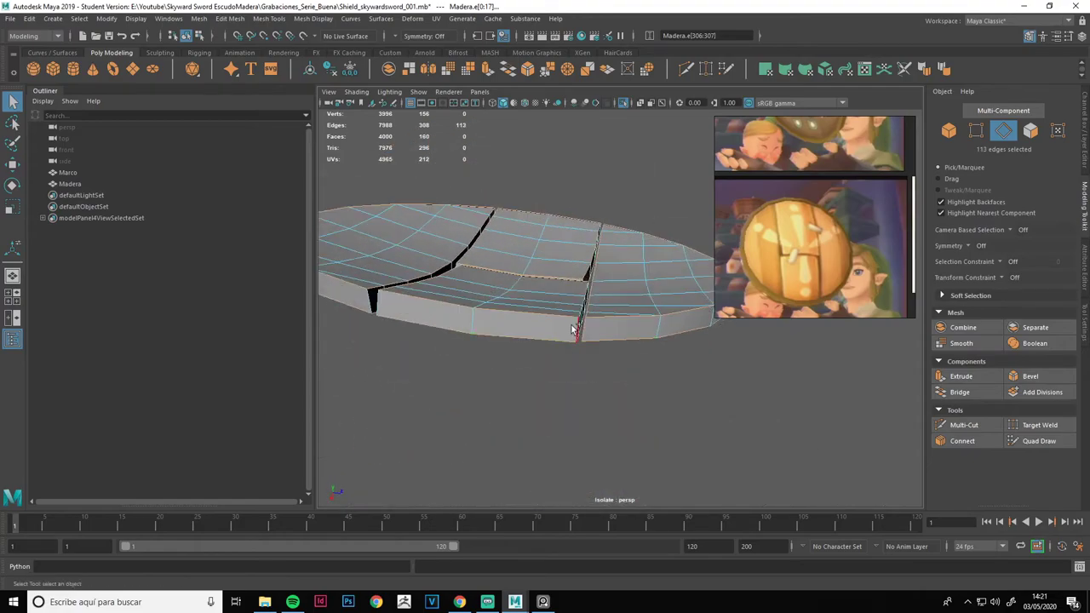
mouse_move(470, 291)
alt+mouse_down()
mouse_move(586, 358)
mouse_move(618, 299)
alt+mouse_up()
shift+click(576, 344)
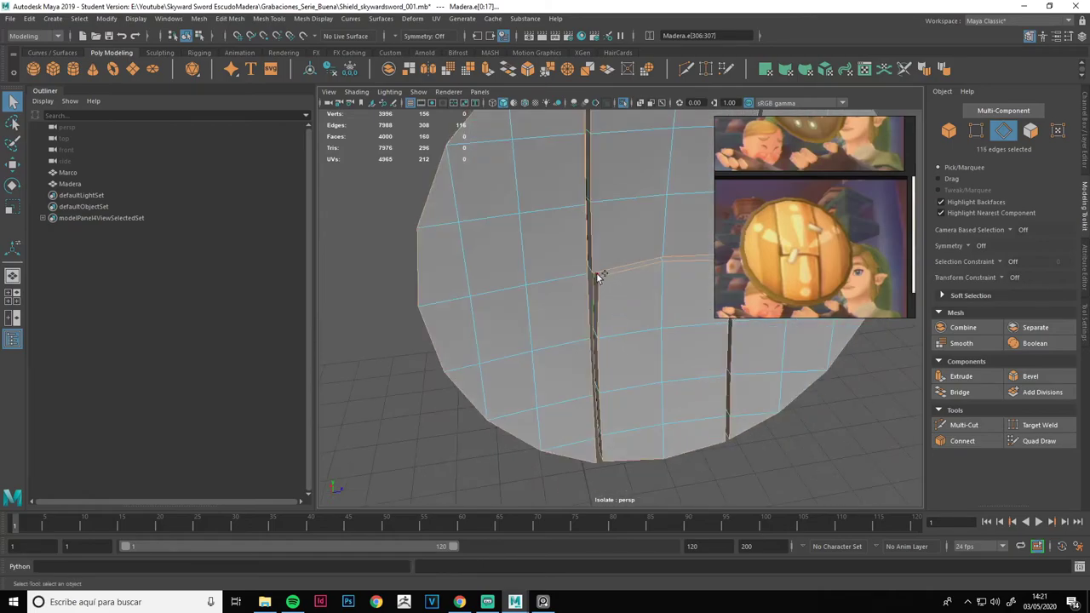
scroll(592, 271, up, 5)
click(603, 294)
mouse_move(603, 294)
alt+mouse_down()
mouse_move(633, 264)
mouse_move(588, 307)
alt+mouse_up()
double_click(596, 297)
scroll(521, 307, down, 5)
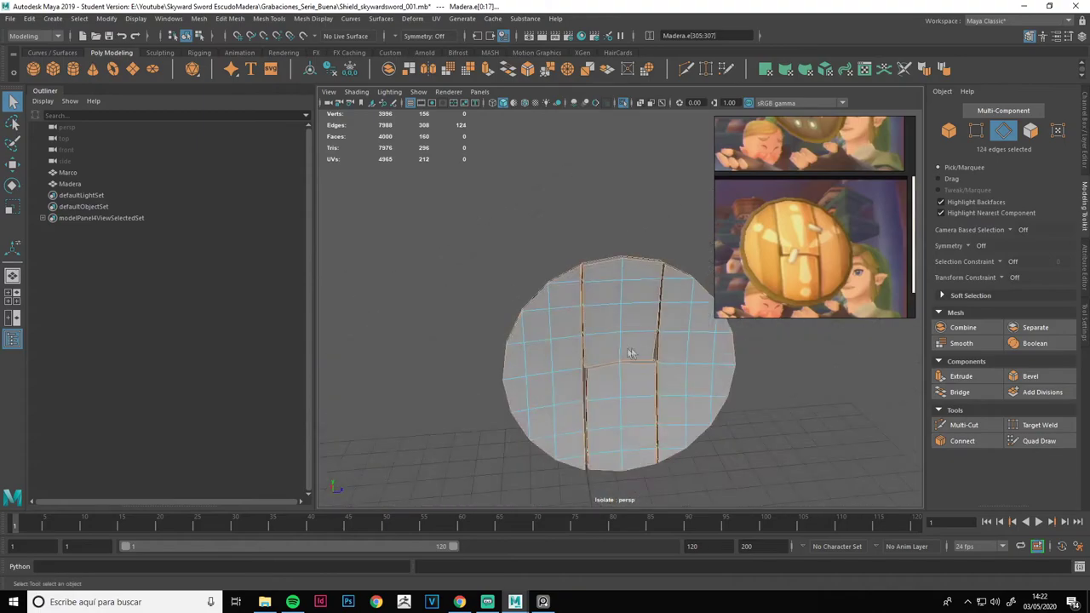
mouse_move(521, 308)
alt+mouse_down()
mouse_move(520, 336)
mouse_move(620, 338)
mouse_move(617, 321)
mouse_move(690, 348)
alt+mouse_up()
key(3)
click(1014, 379)
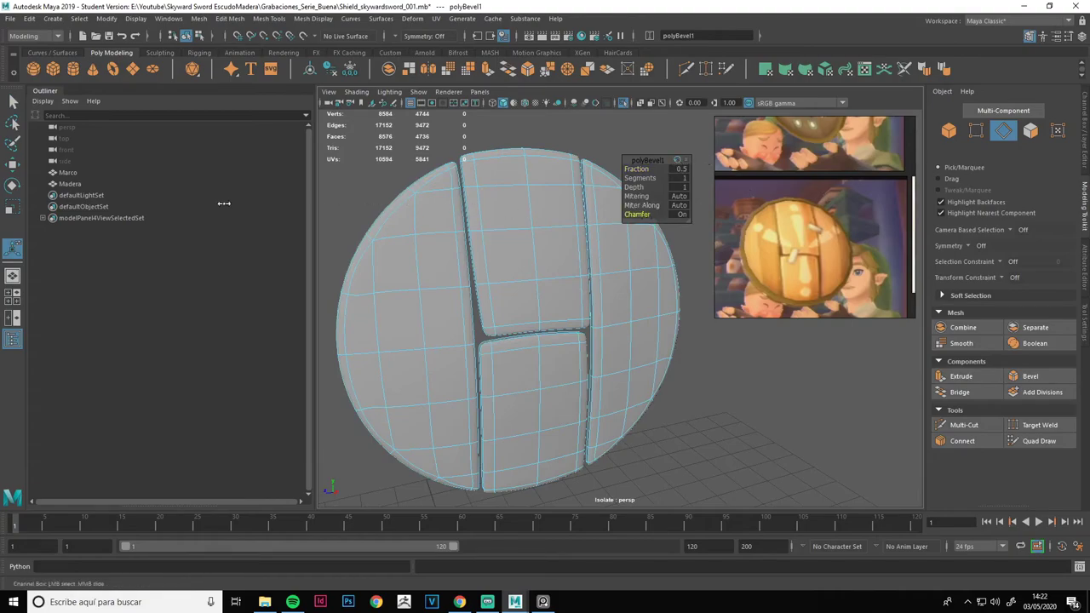
Return to object mode, deselect, and unisolate so the Marco rim surrounds the bevelled planks
mouse_move(673, 392)
alt+mouse_down()
mouse_move(630, 394)
mouse_move(660, 394)
alt+mouse_up()
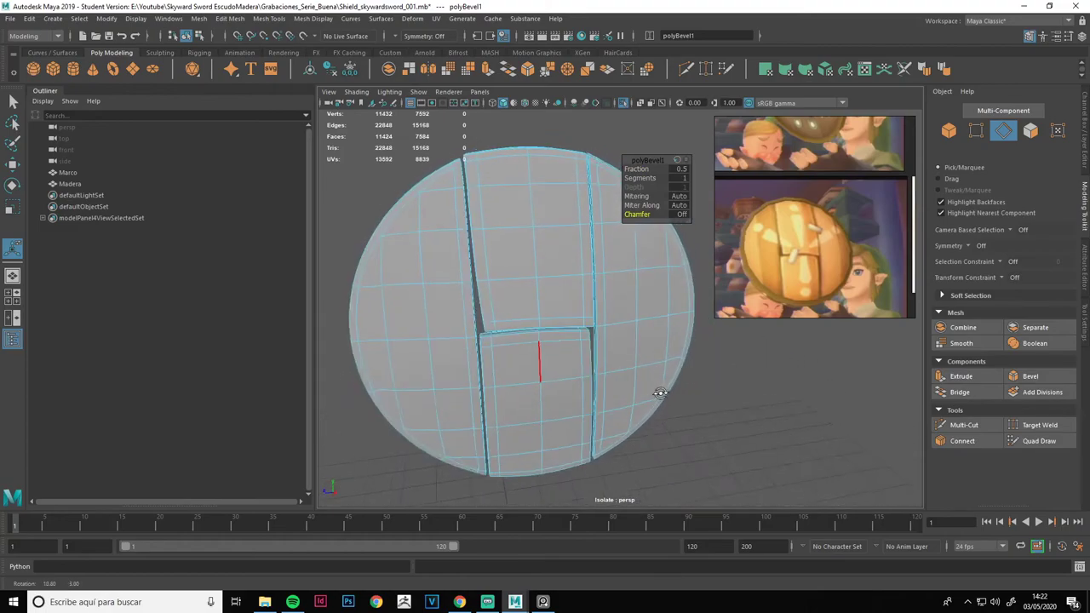
scroll(594, 344, down, 3)
right_drag(567, 287, 625, 265)
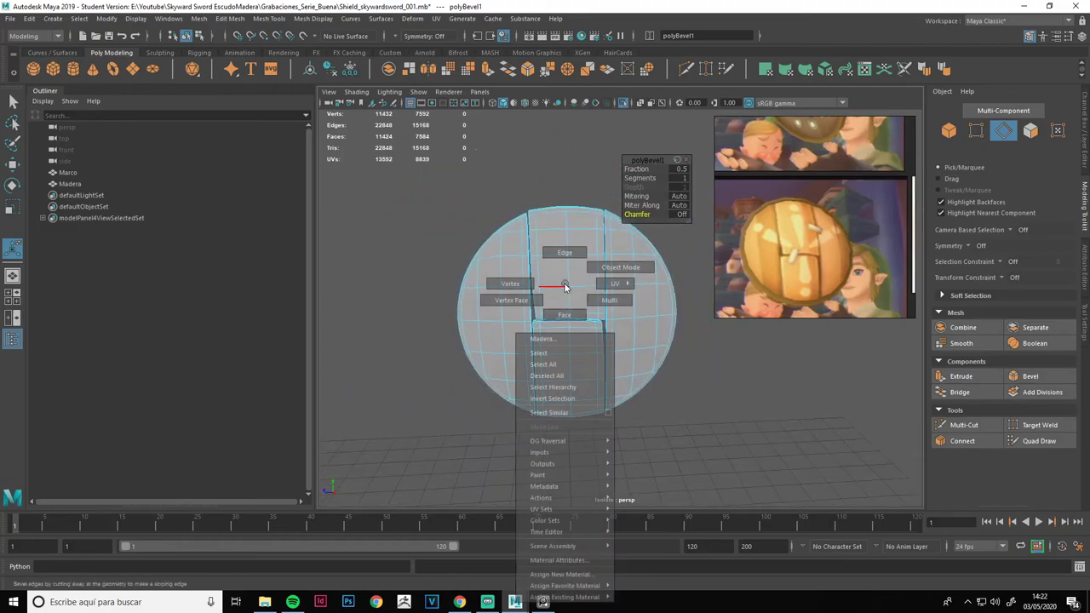
click(585, 192)
key(ctrl+1)
mouse_move(659, 322)
alt+mouse_down()
mouse_move(599, 322)
mouse_move(638, 326)
mouse_move(564, 302)
mouse_move(664, 304)
mouse_move(757, 343)
mouse_move(489, 323)
mouse_move(593, 315)
mouse_move(834, 340)
mouse_move(767, 326)
alt+mouse_up()
scroll(801, 265, down, 2)
scroll(804, 168, up, 3)
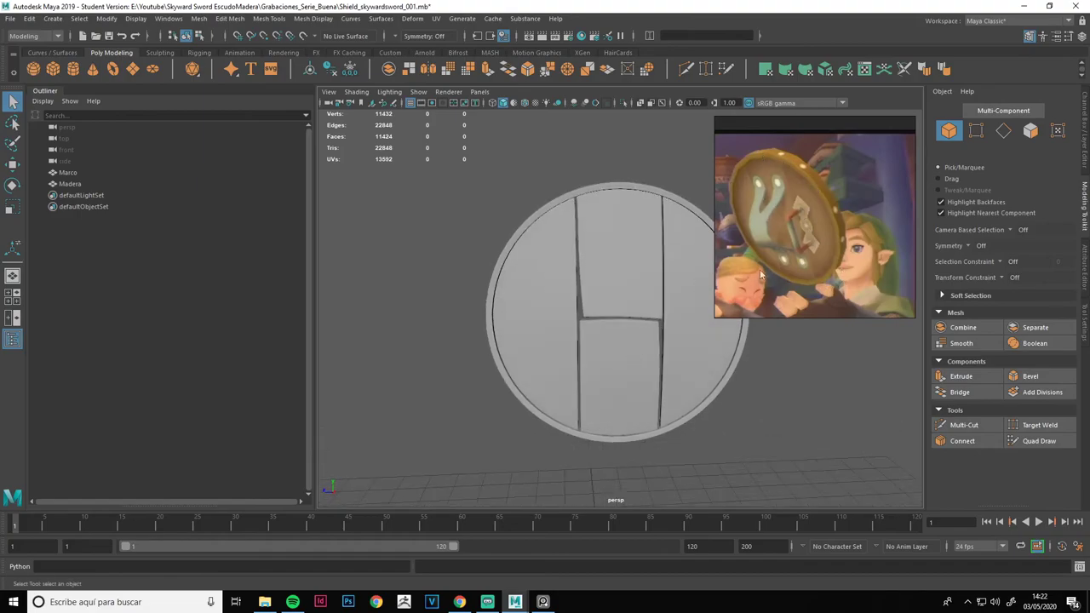
alt+middle_drag(672, 252, 497, 279)
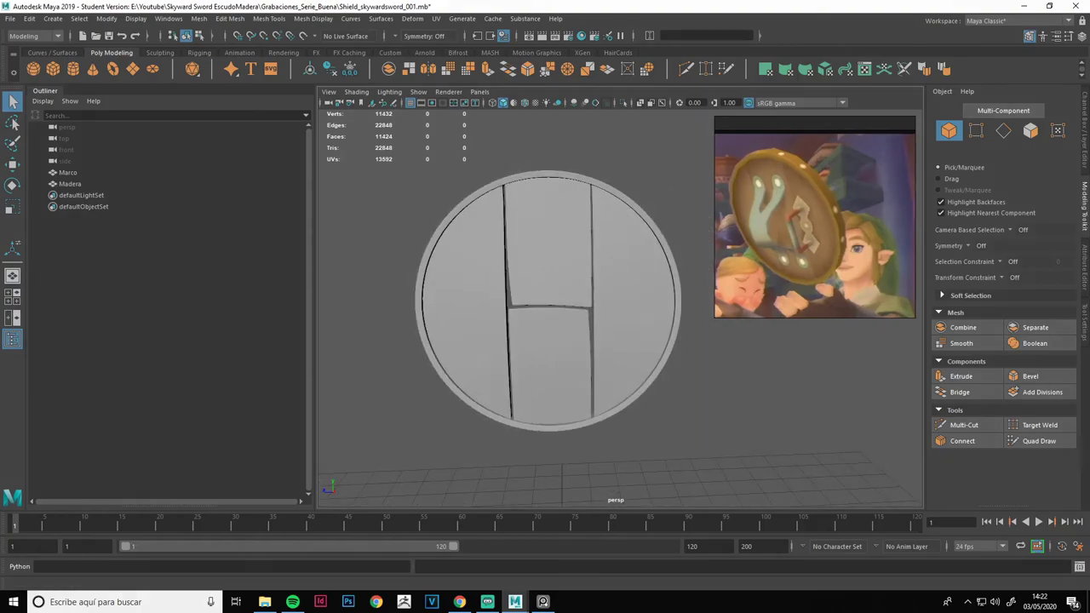